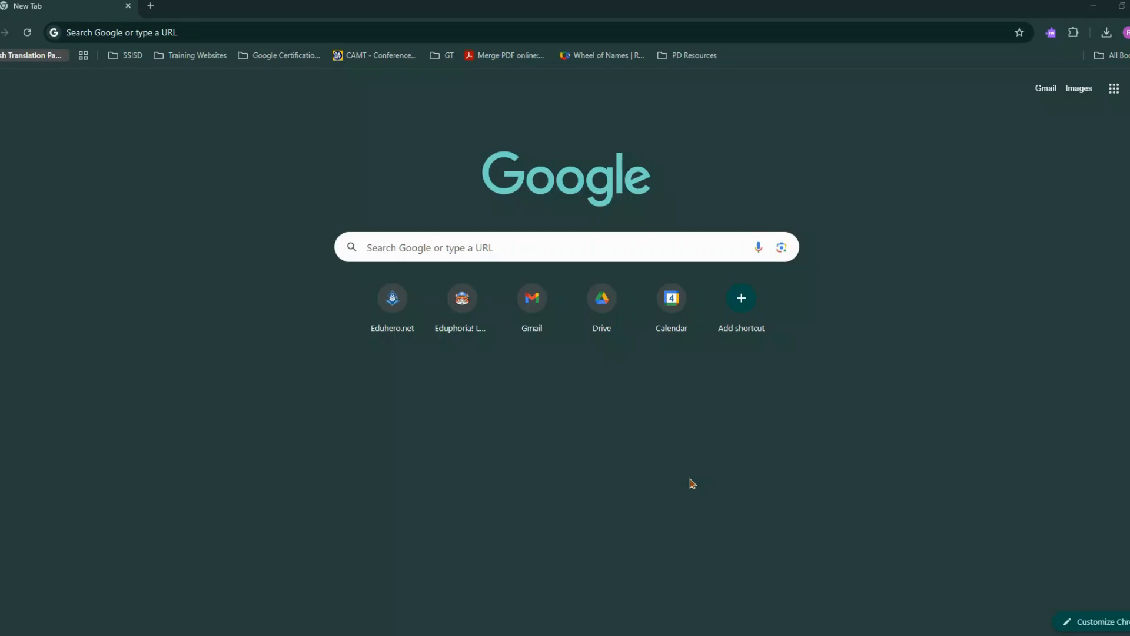
Go to classroom.google.com and dismiss the Generative AI for Educators banner.
left_click(1115, 88)
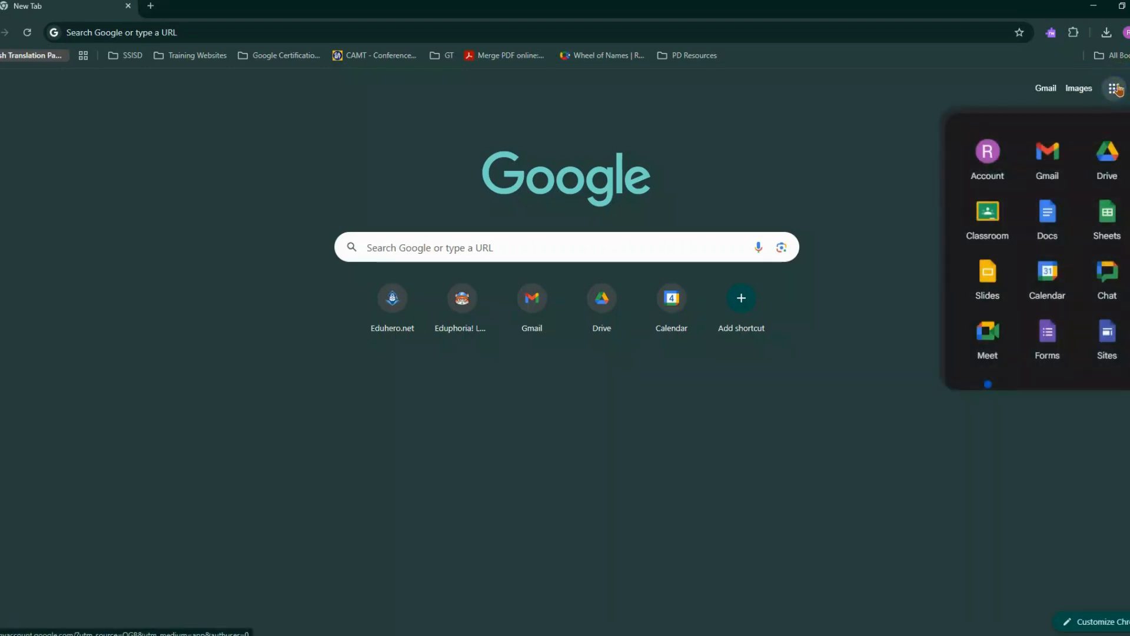
left_click(68, 34)
type("c")
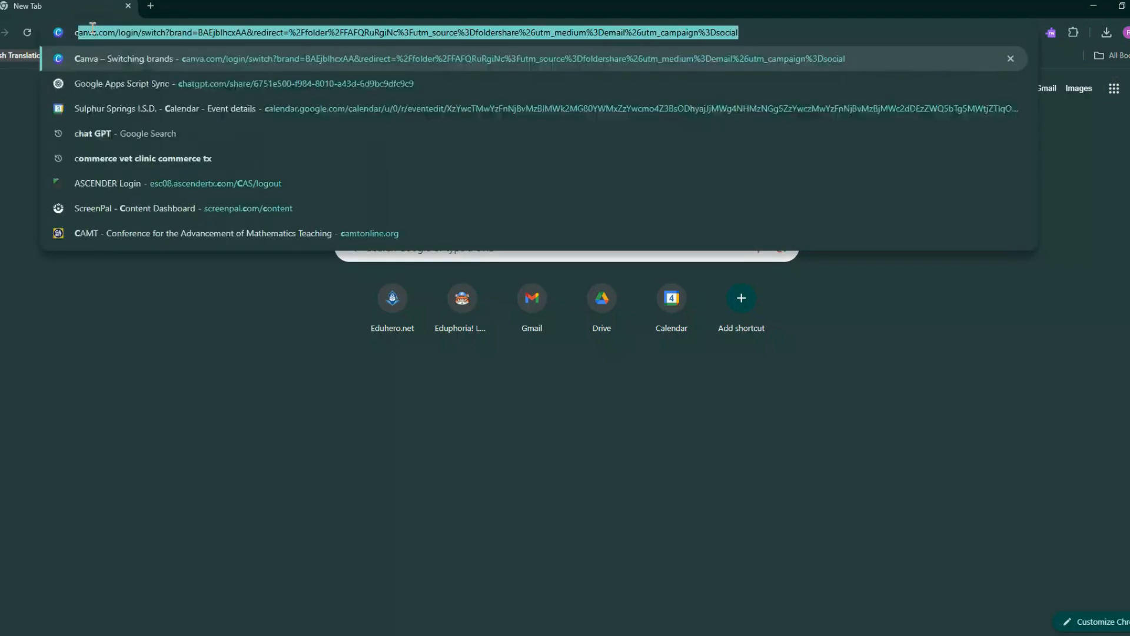
type("lassroom")
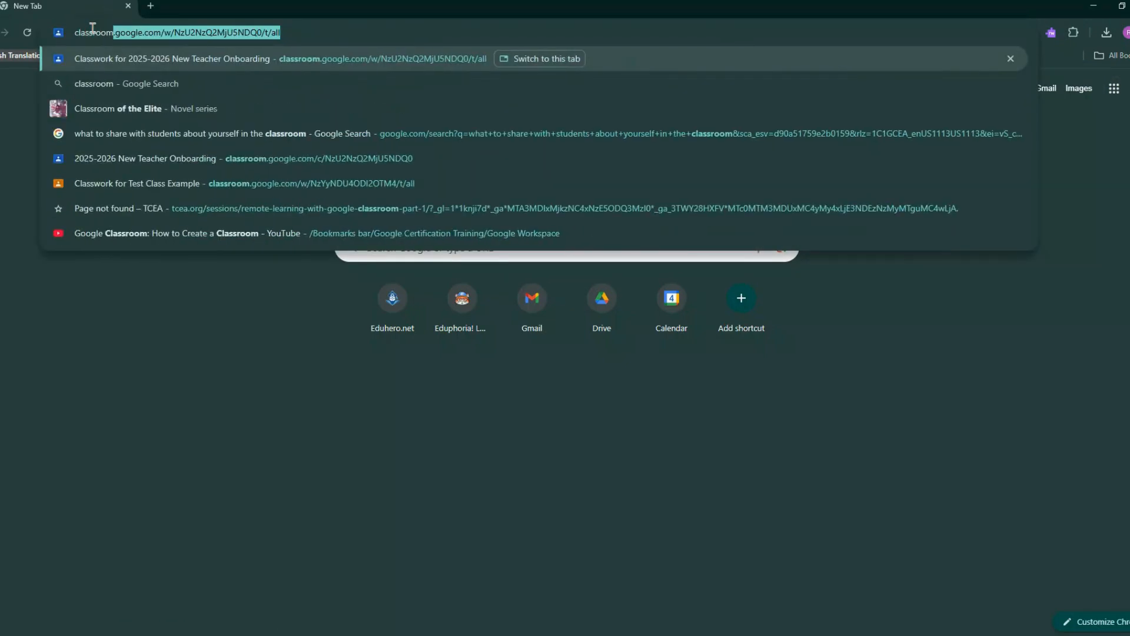
type(".google.com")
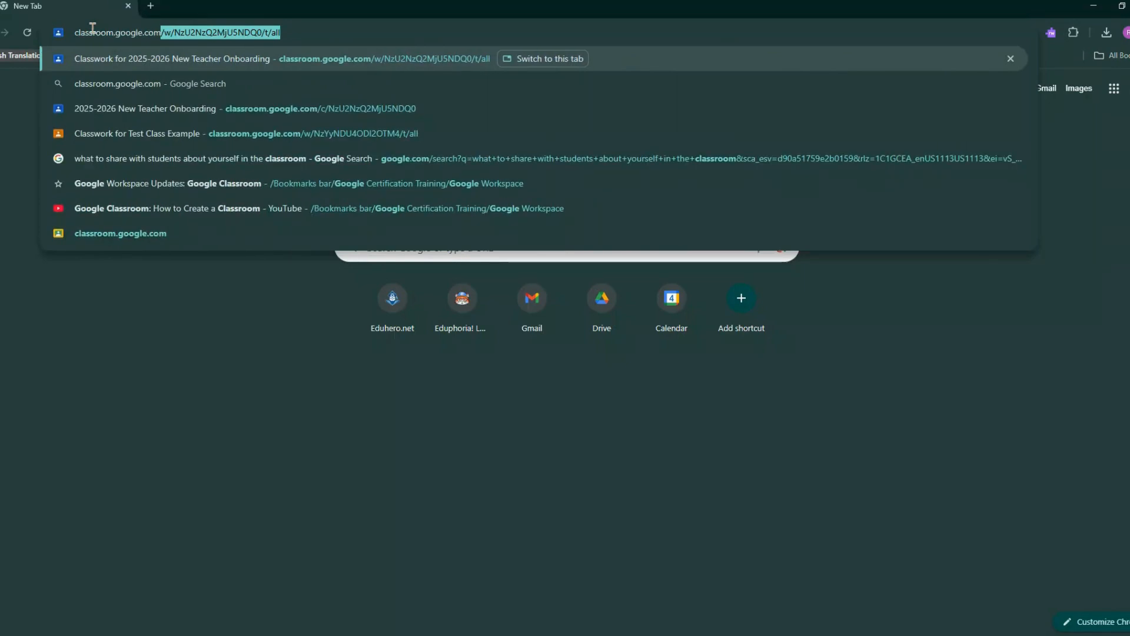
key("Delete")
key("Return")
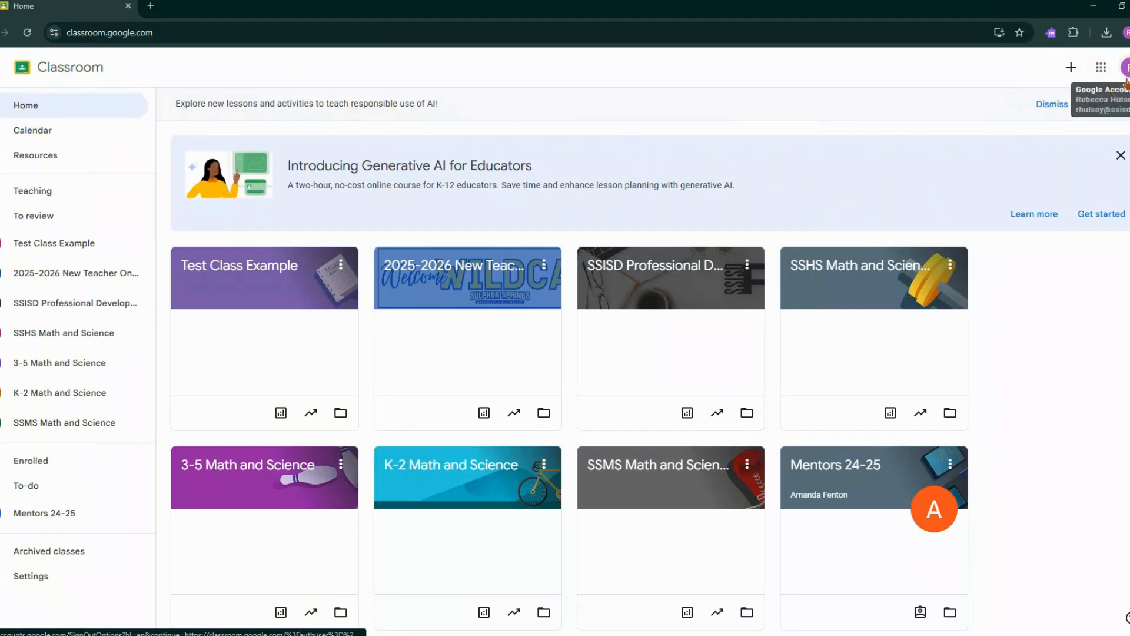
left_click(1121, 155)
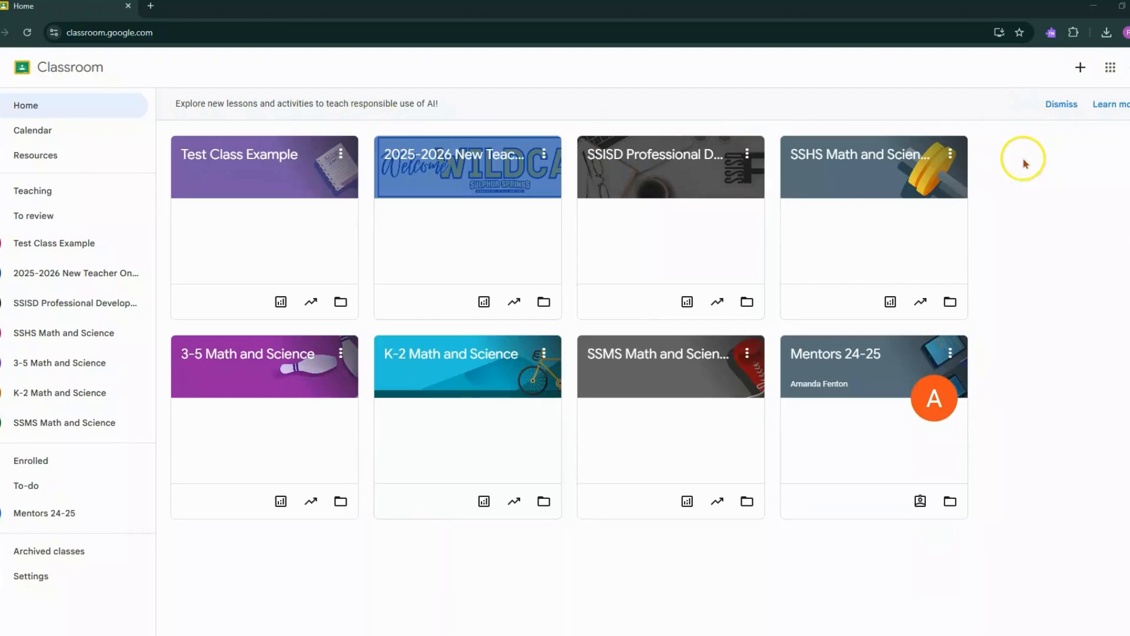
Start creating a class named "Test Class" with the section "Section 1".
left_click(1082, 68)
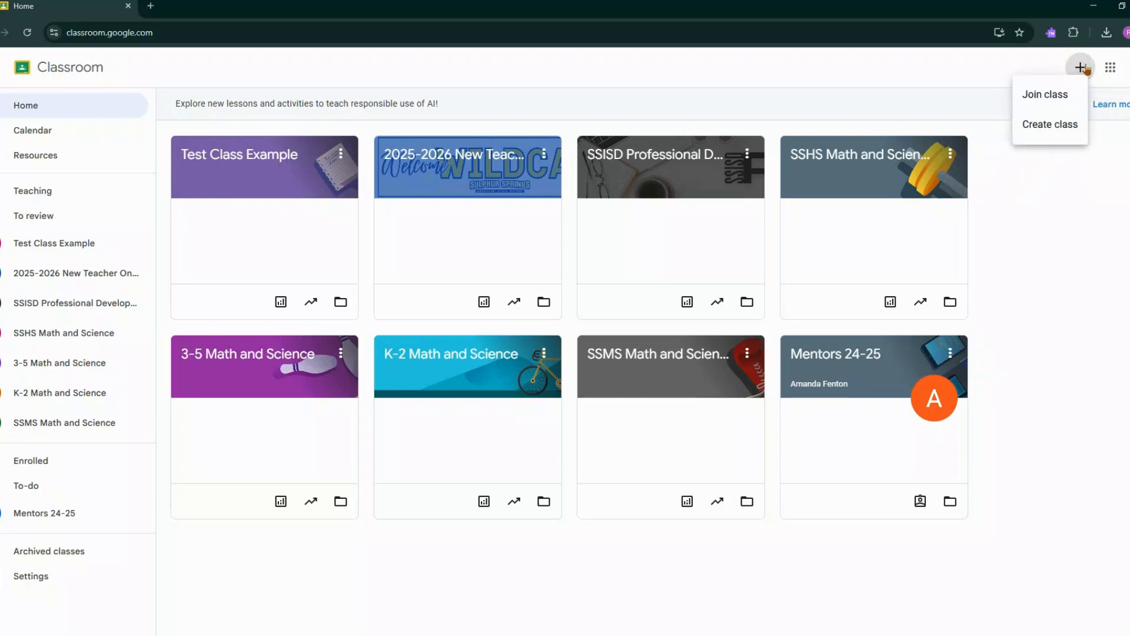
left_click(1077, 126)
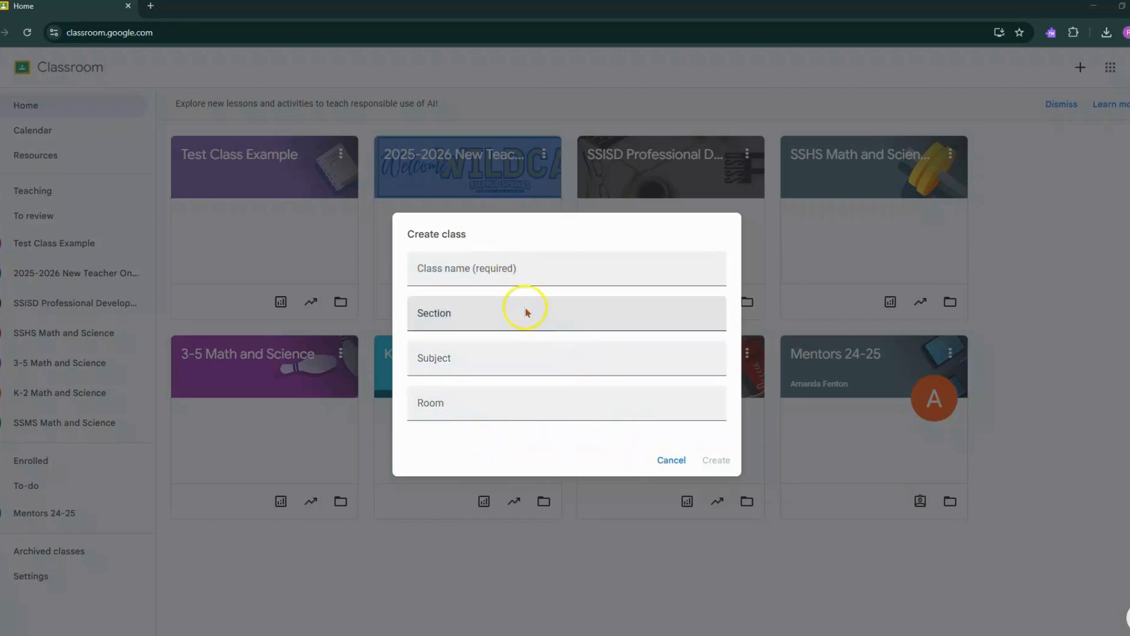
left_click(498, 272)
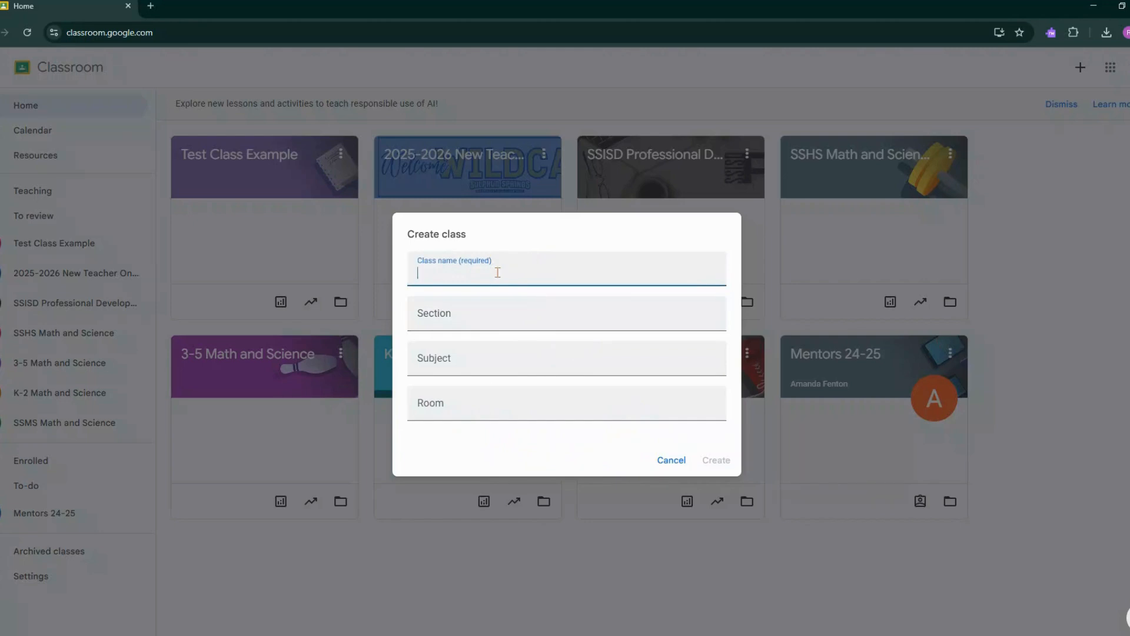
type("Test Class")
key("Tab")
type("S")
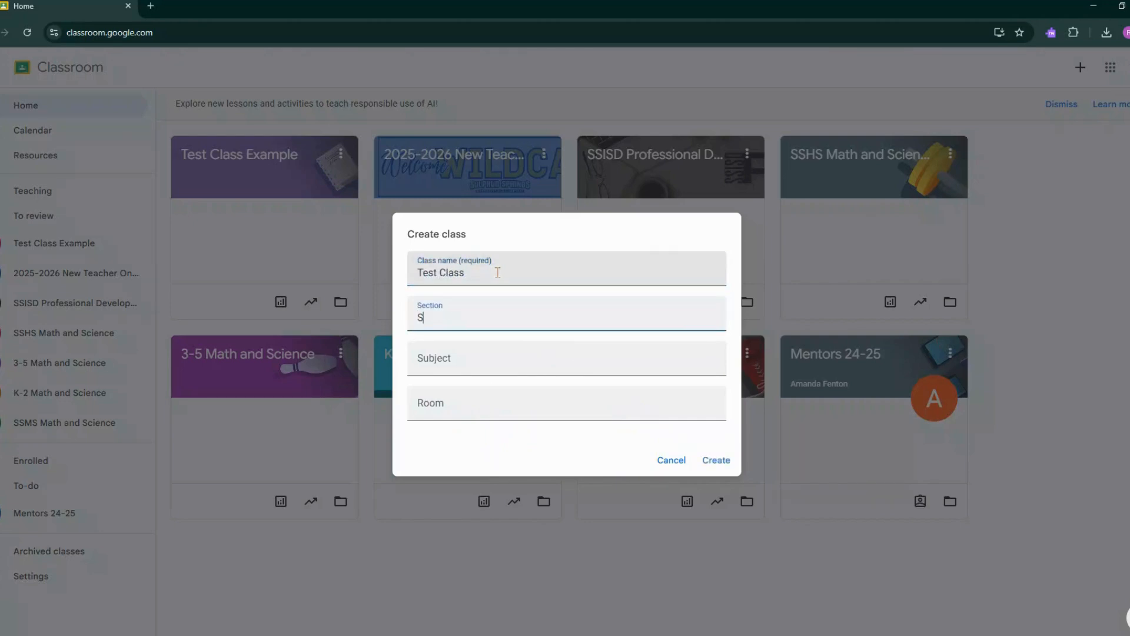
key("BackSpace")
type("Section 1")
key("Tab")
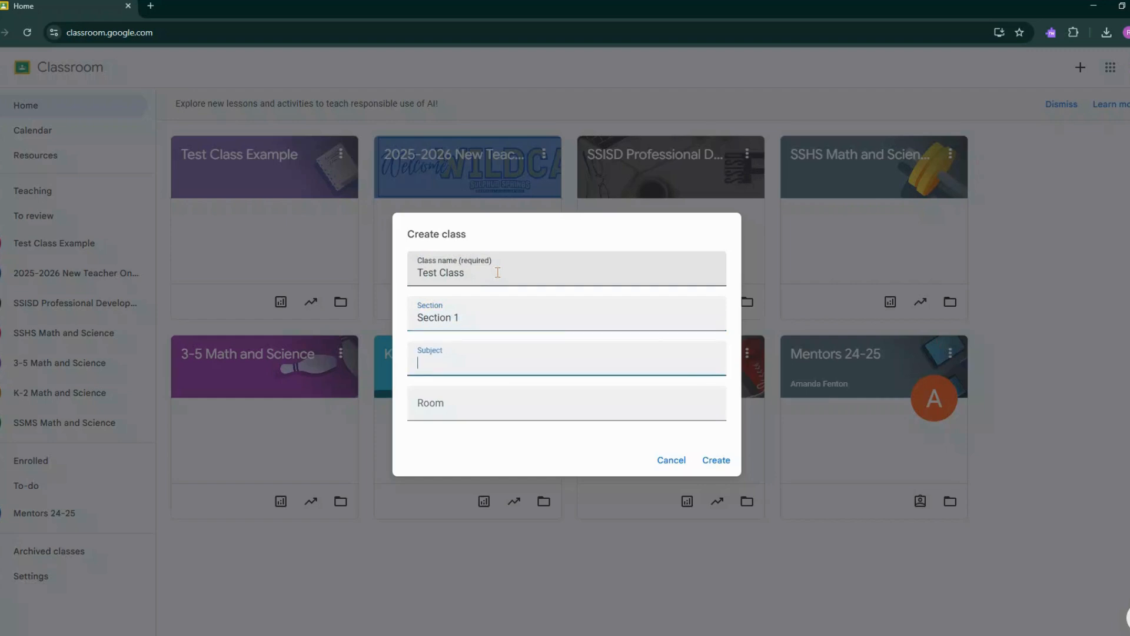
Try "History" and "Science" as the subject of the new class.
type("History")
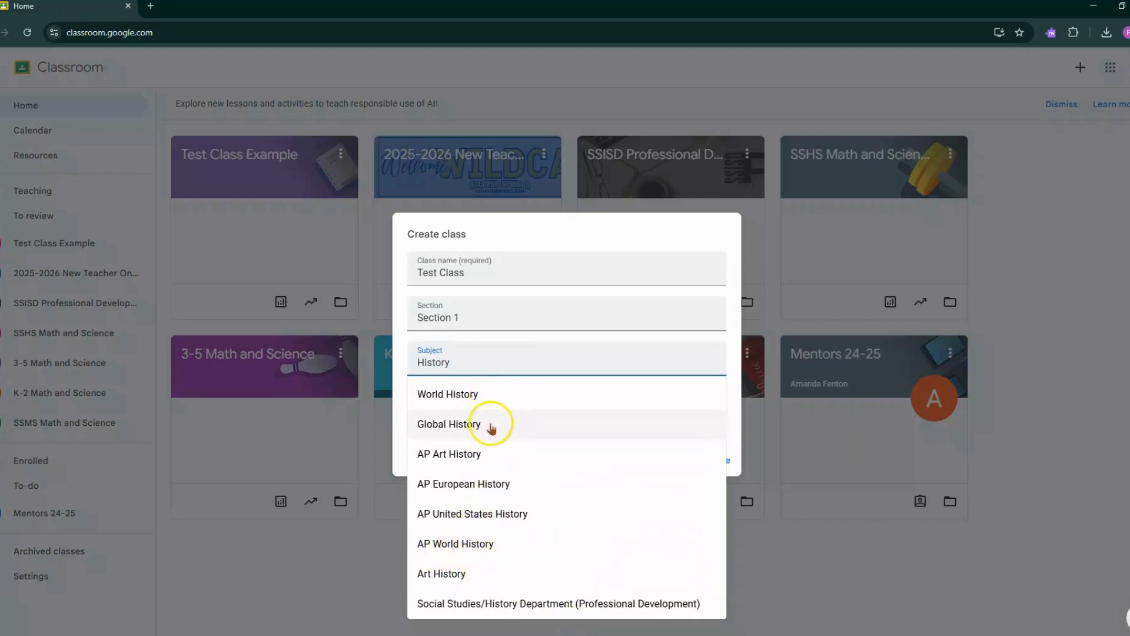
left_click_drag(475, 361, 389, 367)
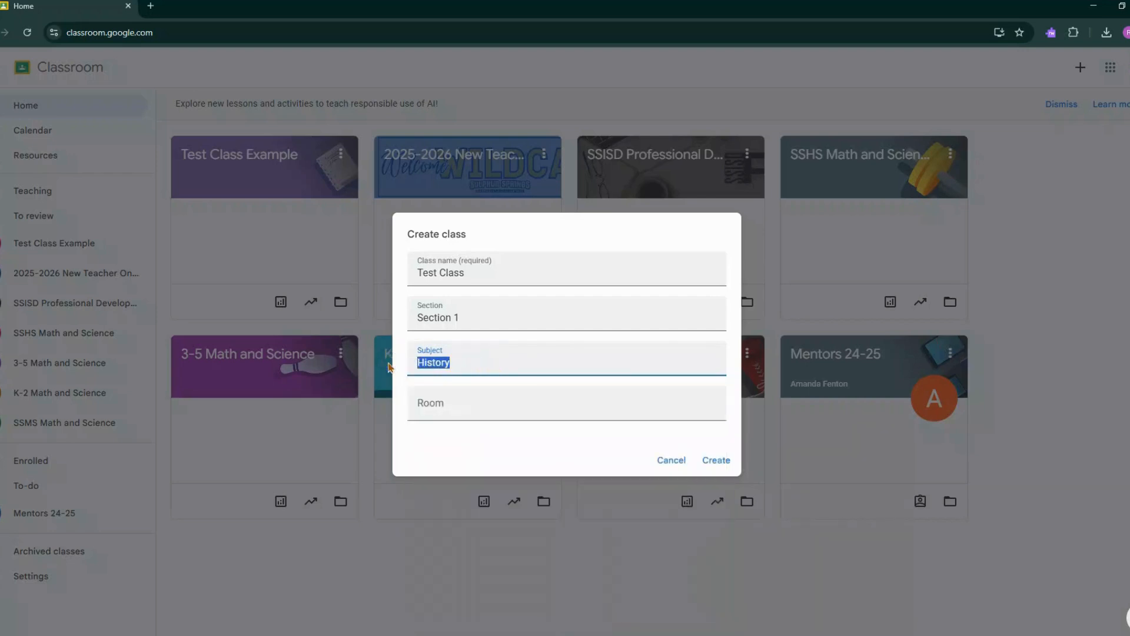
type("Science")
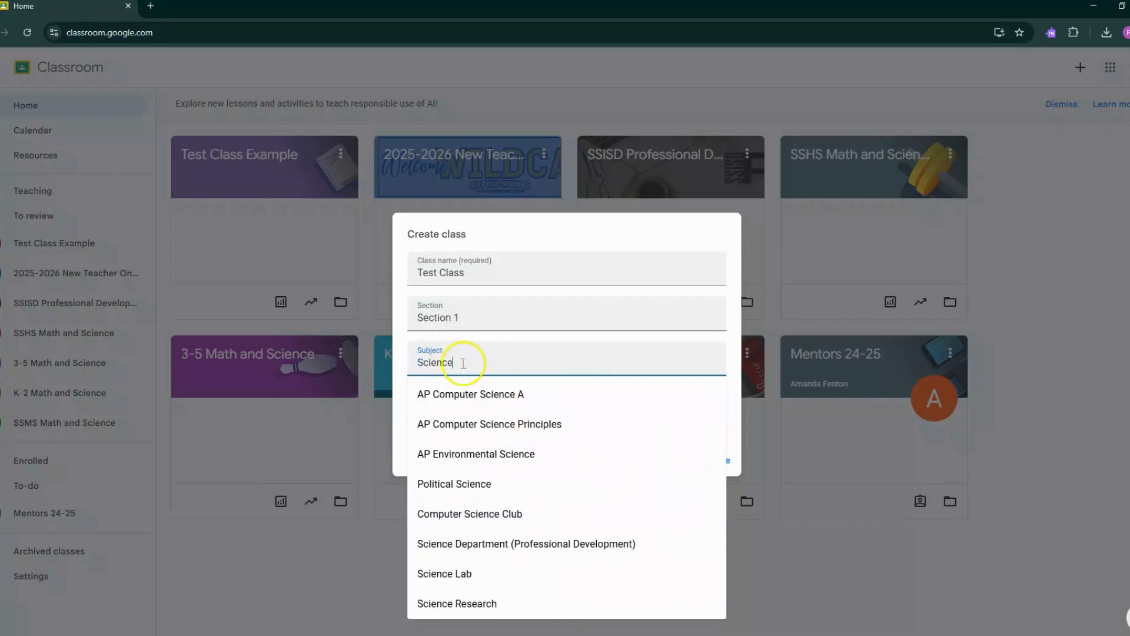
Set the class subject to "All Instructional Staff (Professional Development)" from the suggestions for "Prof".
left_click_drag(464, 361, 398, 380)
type("Pro")
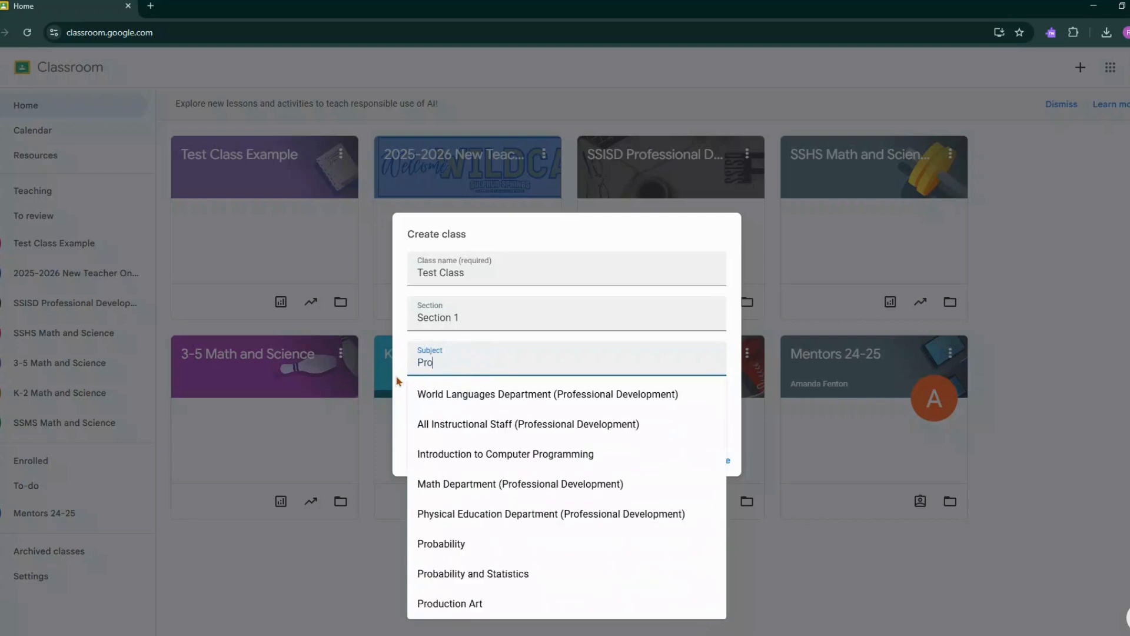
type("f")
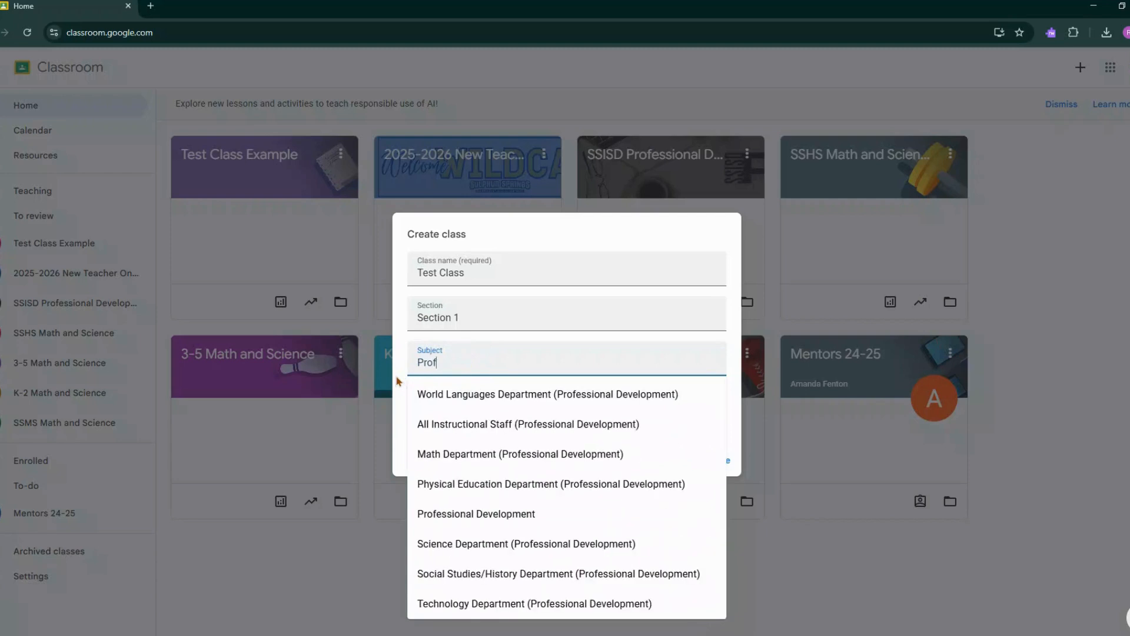
left_click(537, 424)
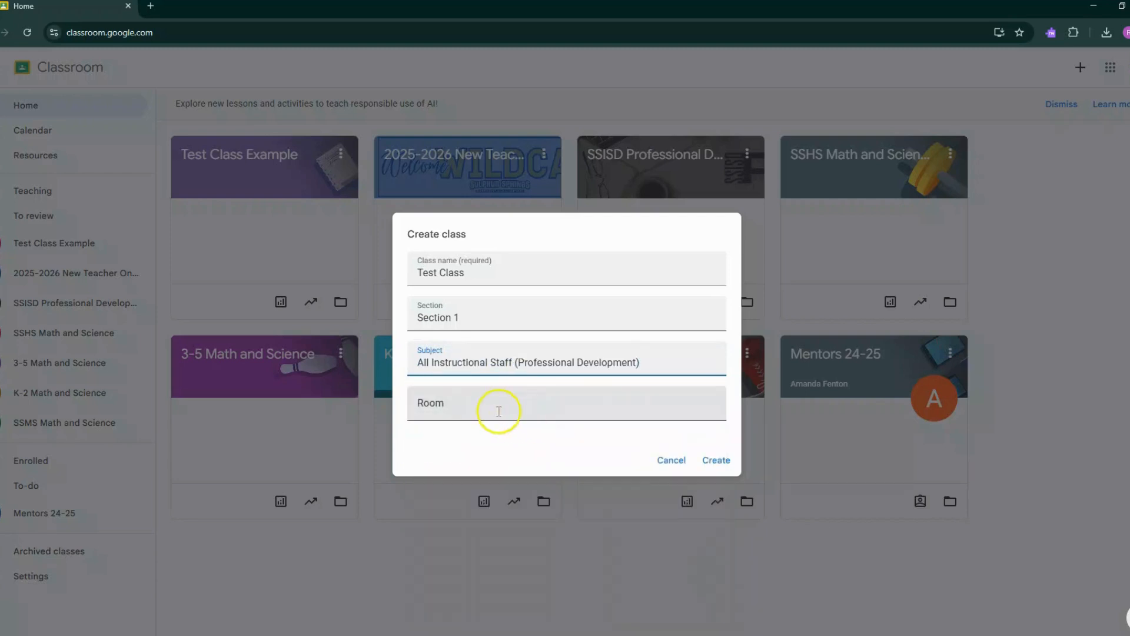
Enter the teacher's classroom as the room and create the class.
left_click(465, 410)
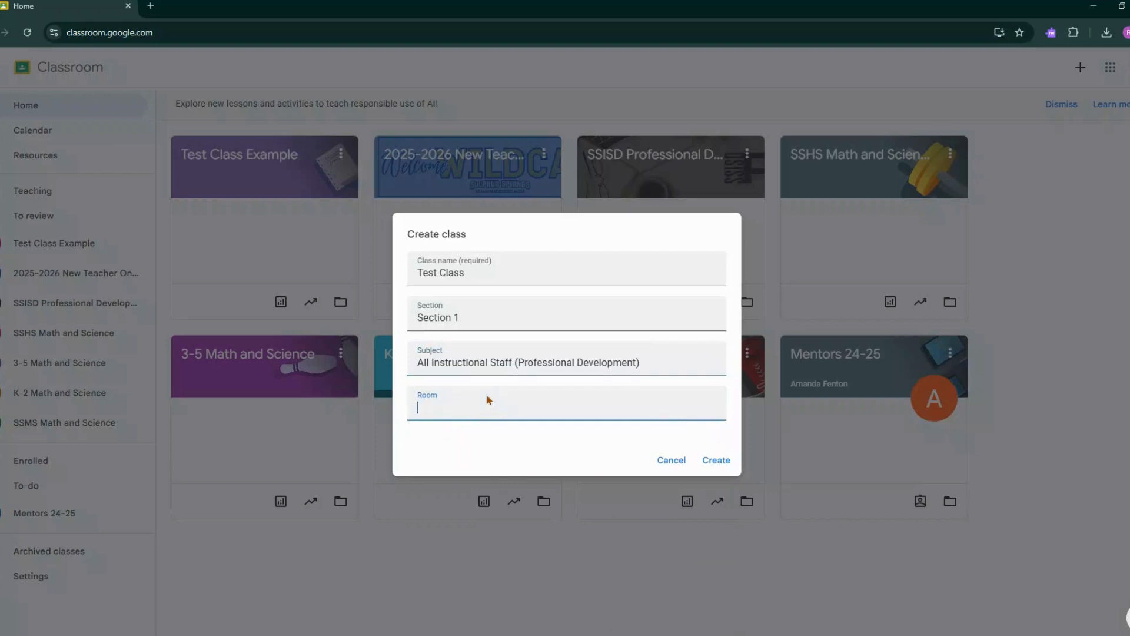
type("Mrs. Hulsey's Classroom")
left_click(716, 466)
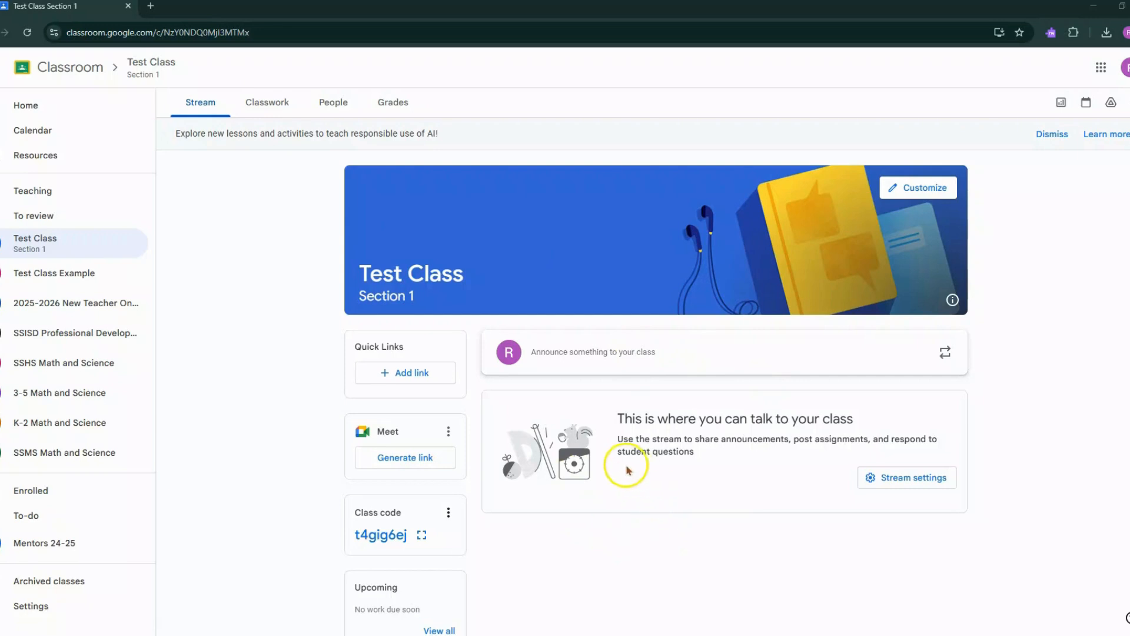
Add a topic named "Topic" to the classwork of Test Class.
left_click(273, 111)
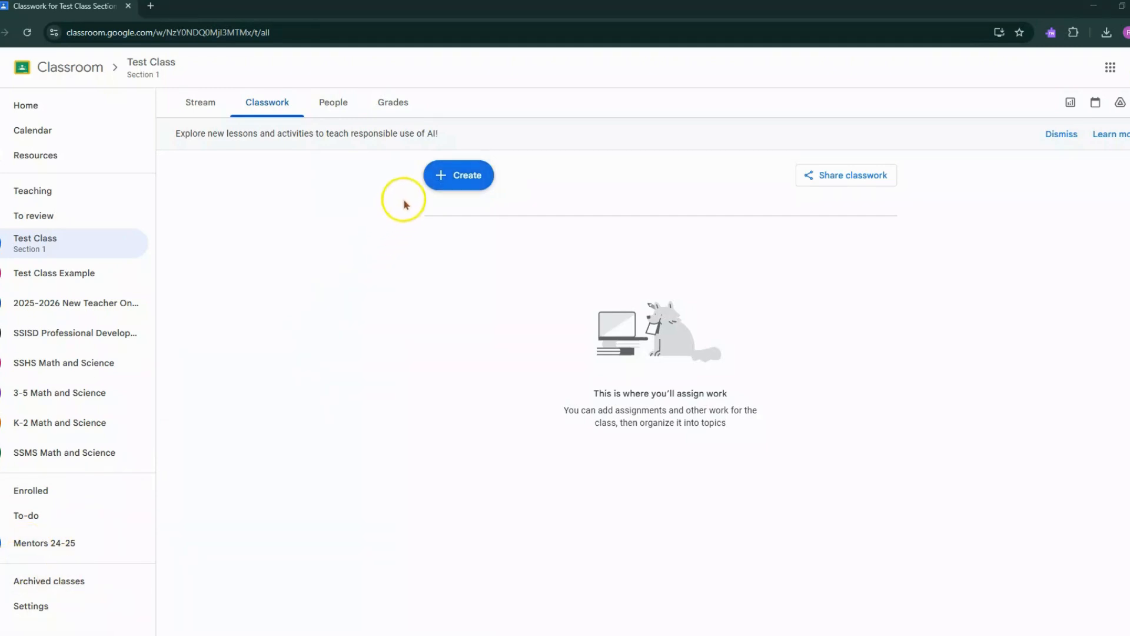
left_click(447, 182)
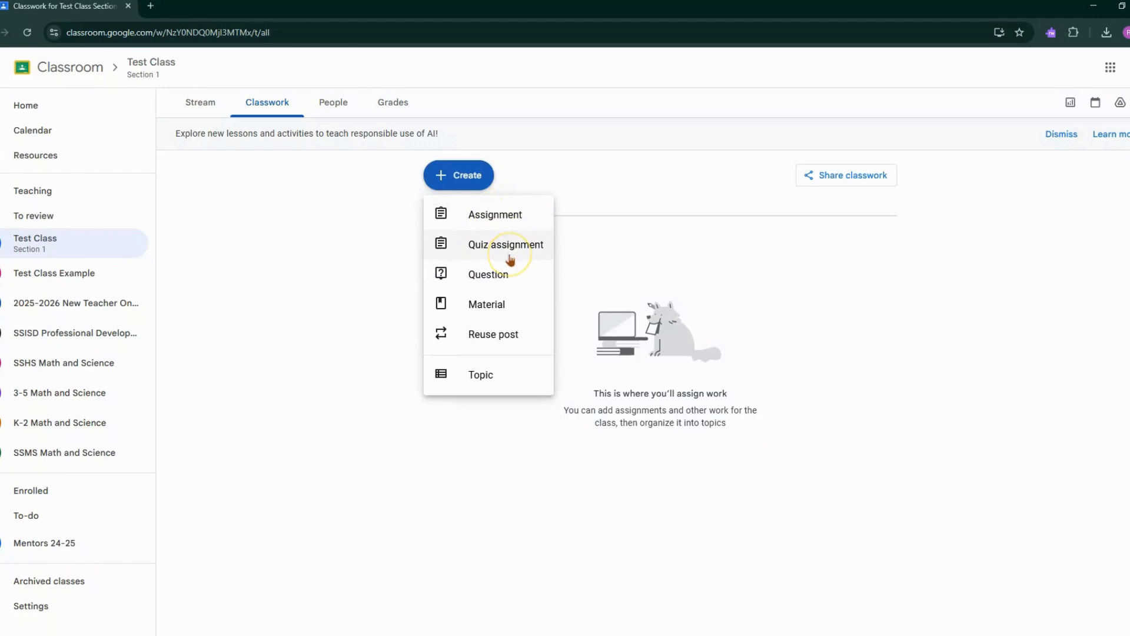
left_click(510, 273)
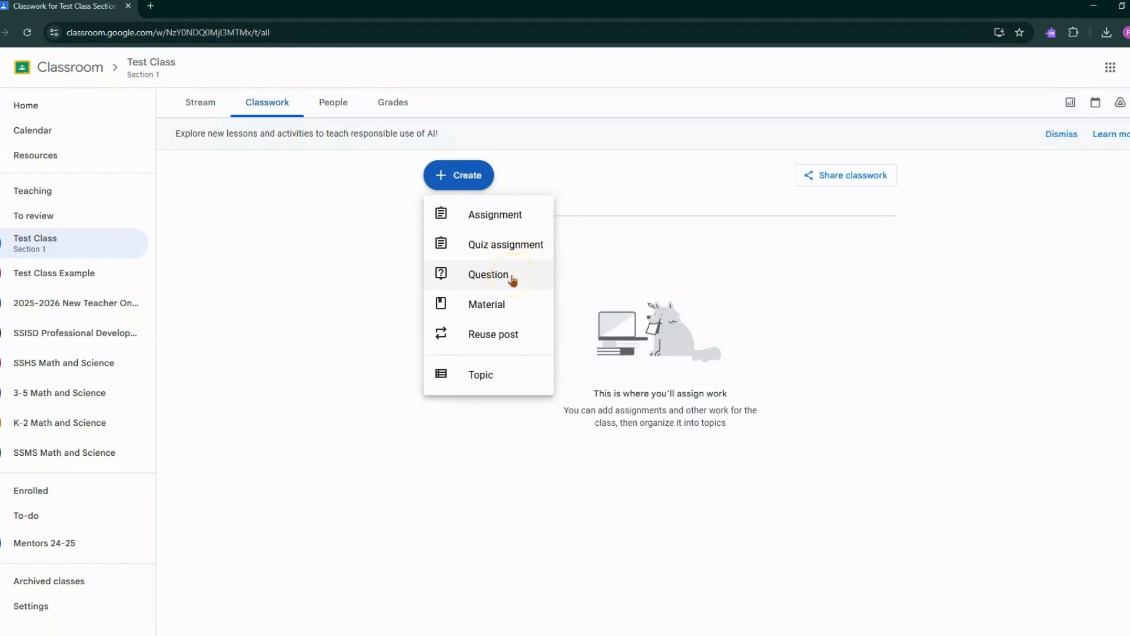
left_click(511, 302)
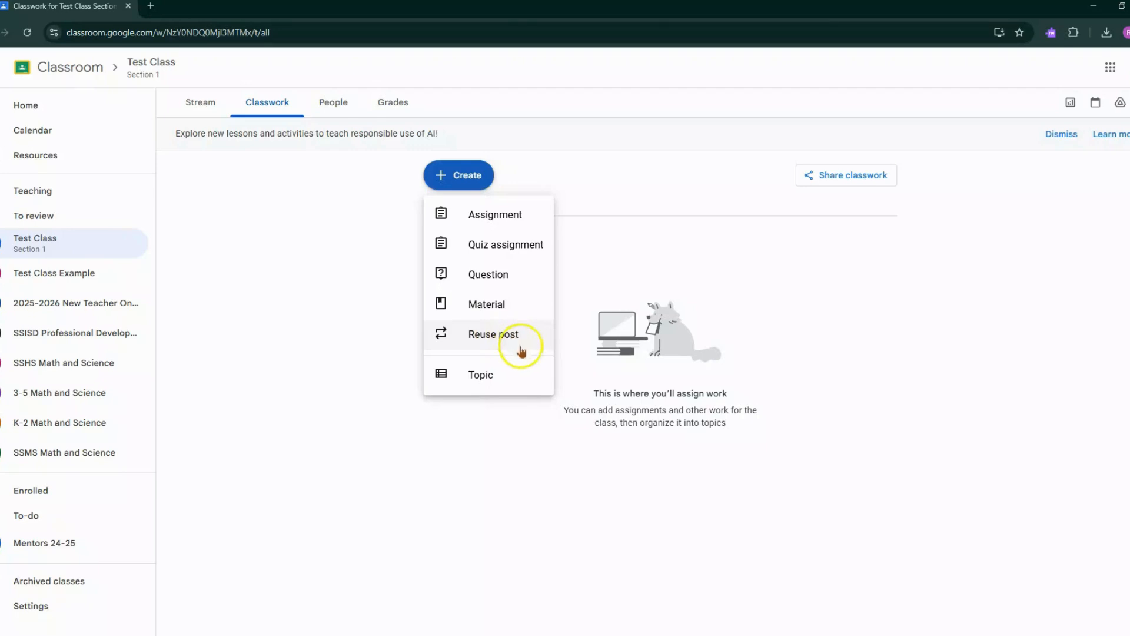
left_click(511, 381)
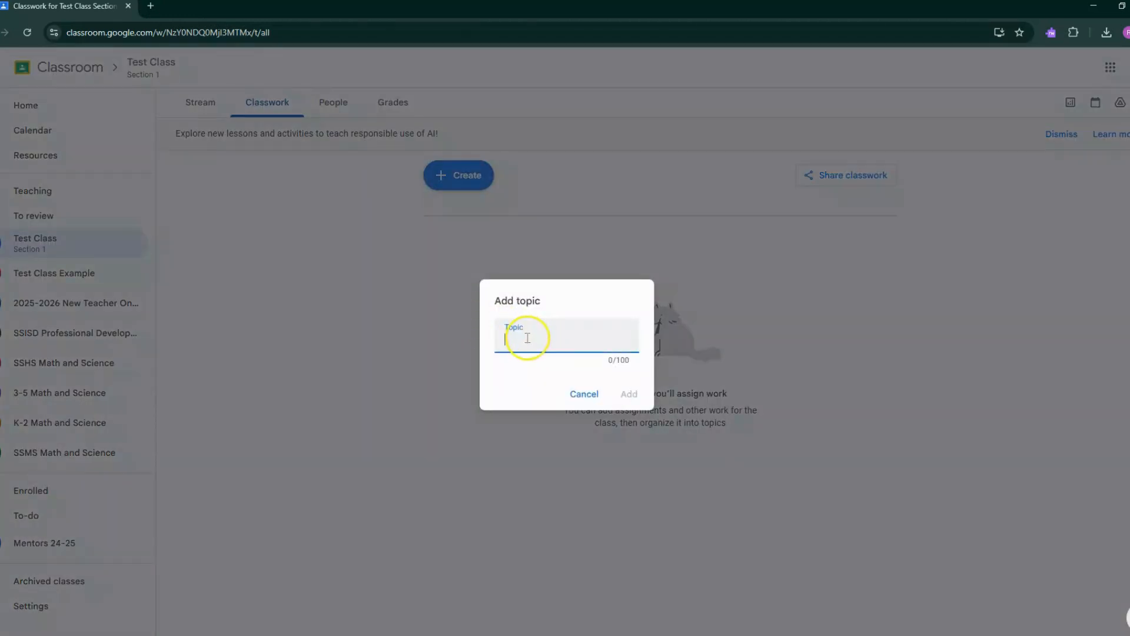
type("Unit")
key("BackSpace")
key("BackSpace")
key("BackSpace")
key("BackSpace")
key("BackSpace")
type("TOpi")
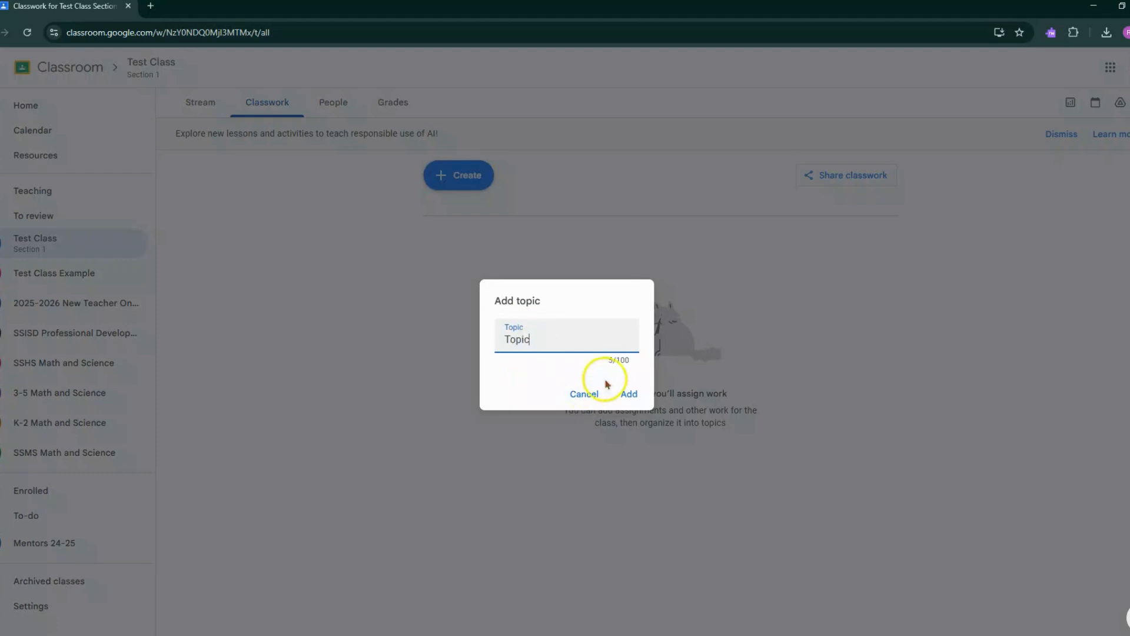
left_click(629, 393)
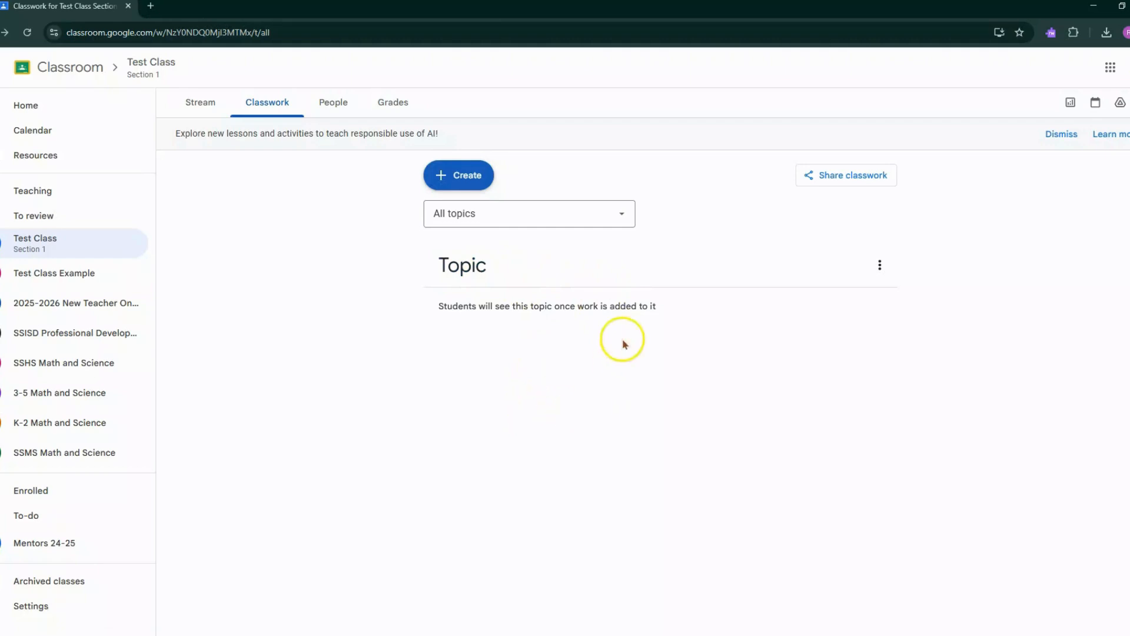
Create a quiz assignment titled "Quiz" with the instructions text "Instructions".
left_click(480, 182)
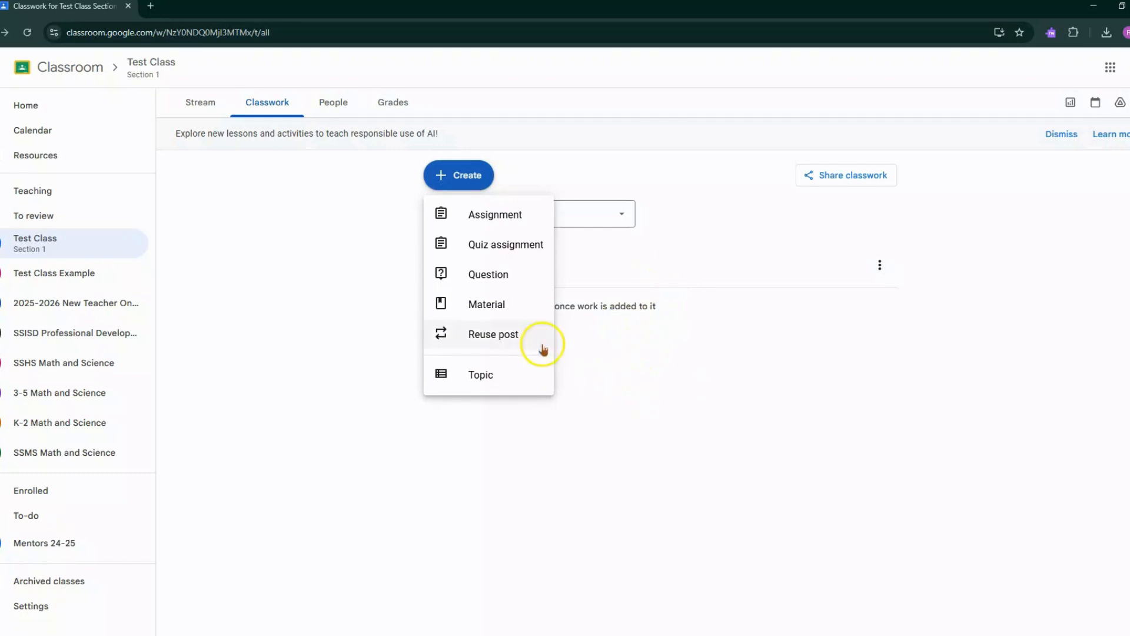
left_click(473, 244)
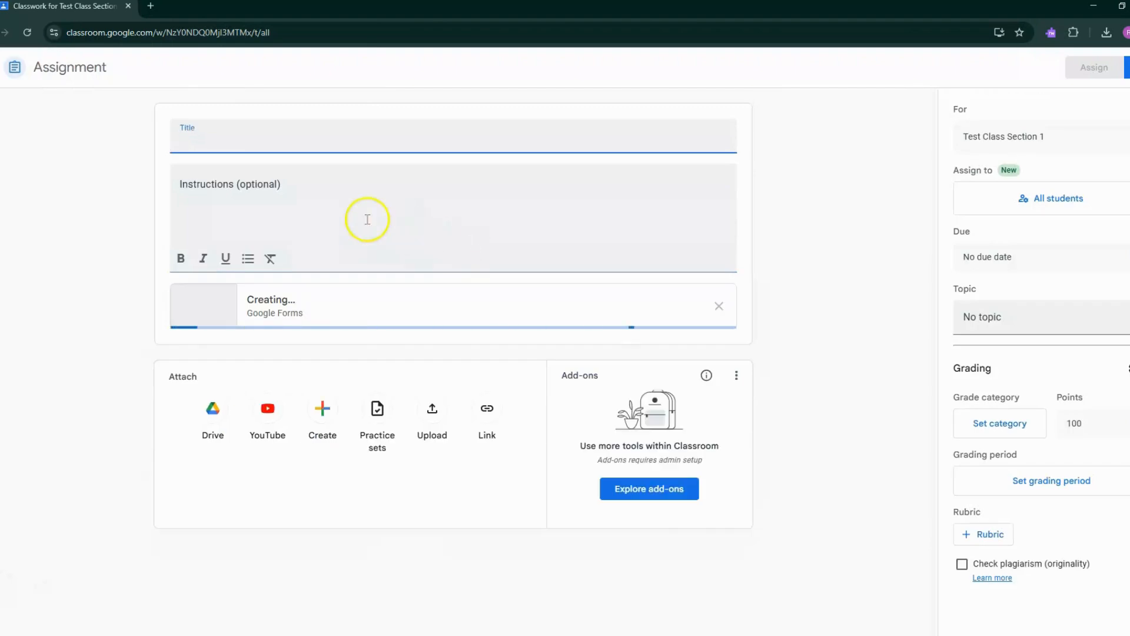
left_click(174, 142)
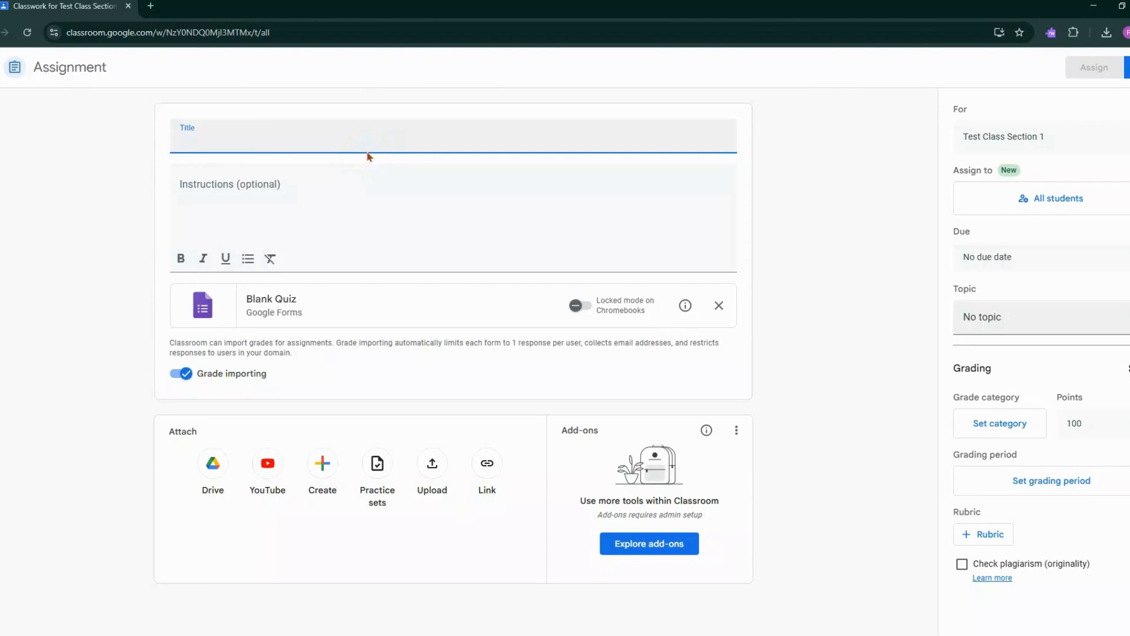
type("Quiz")
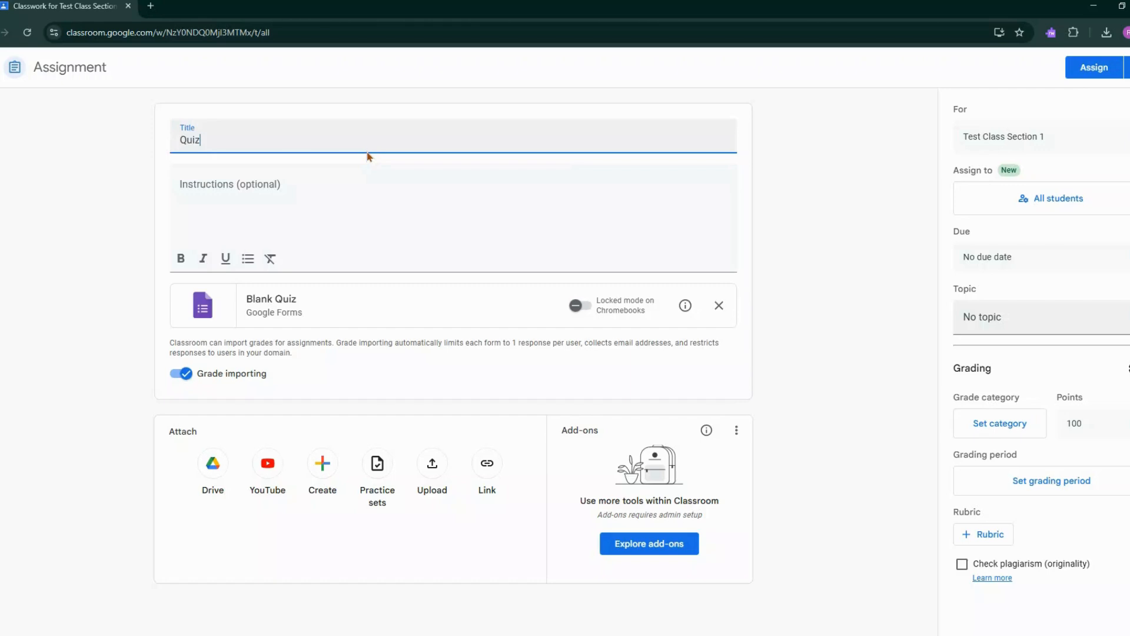
left_click(377, 182)
type("Ins")
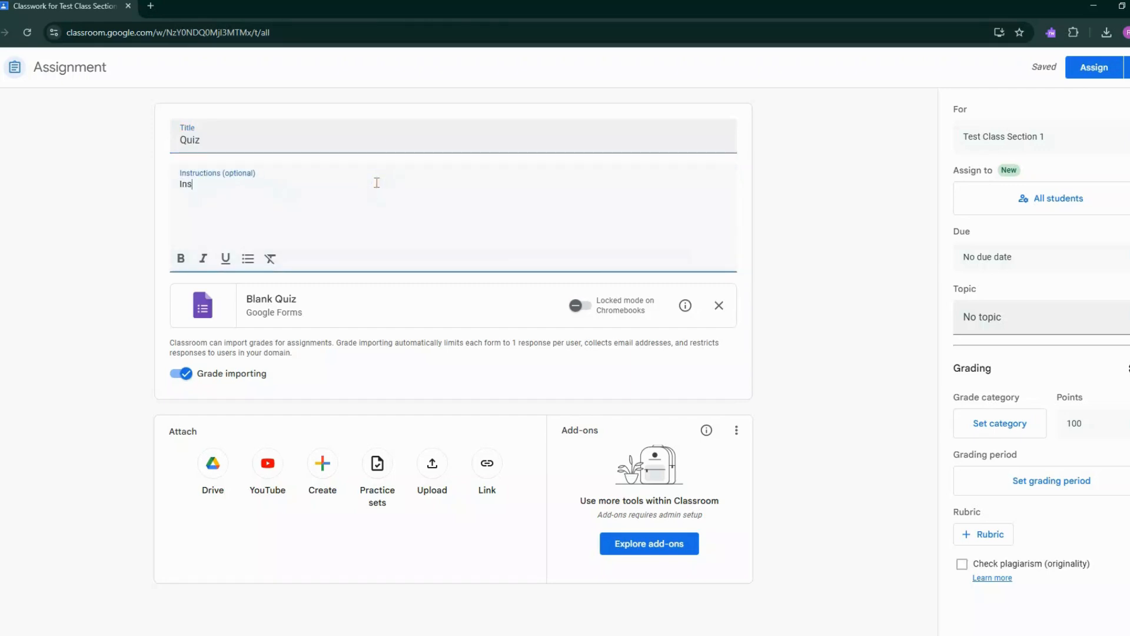
type("tructions")
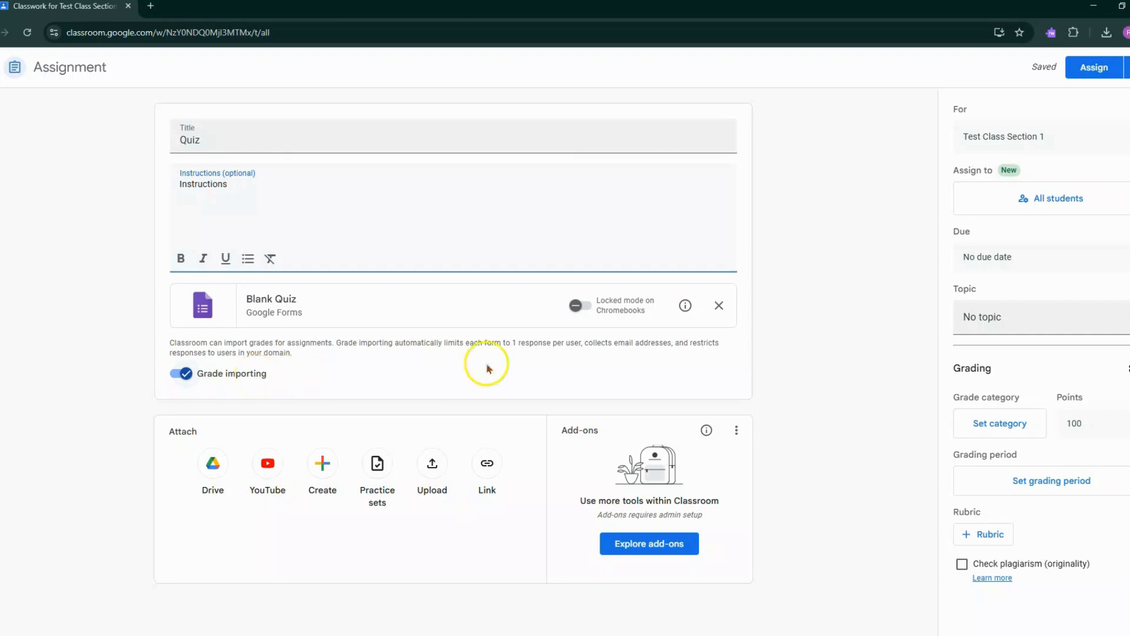
Turn on locked mode on Chromebooks for the Blank Quiz form and view the file types available for new attachments.
left_click(582, 312)
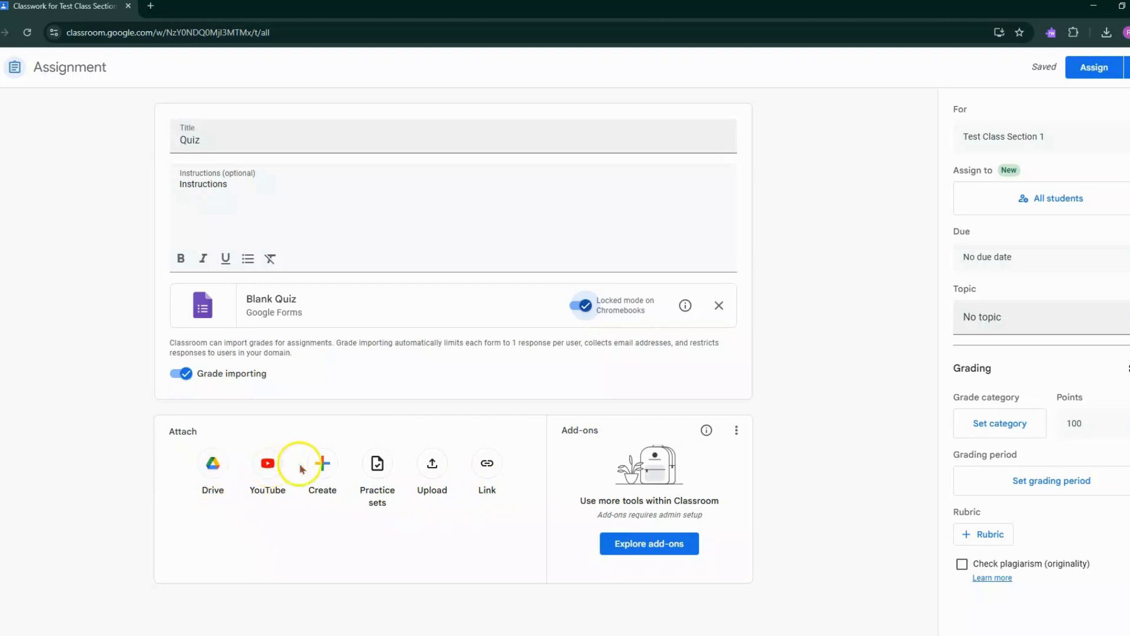
left_click(323, 466)
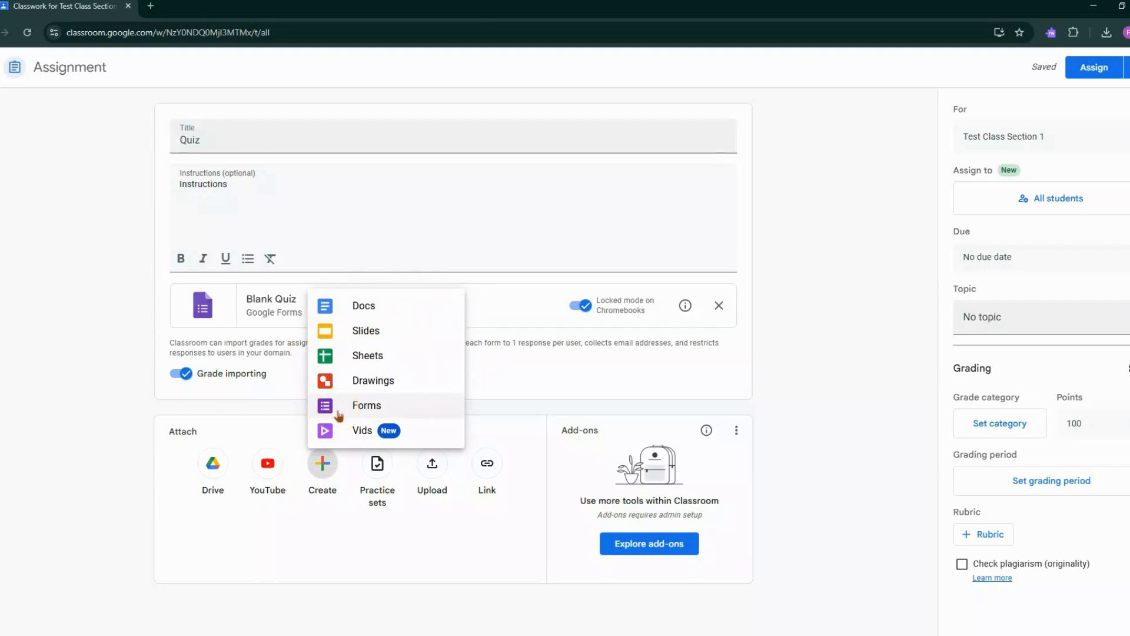
left_click(383, 484)
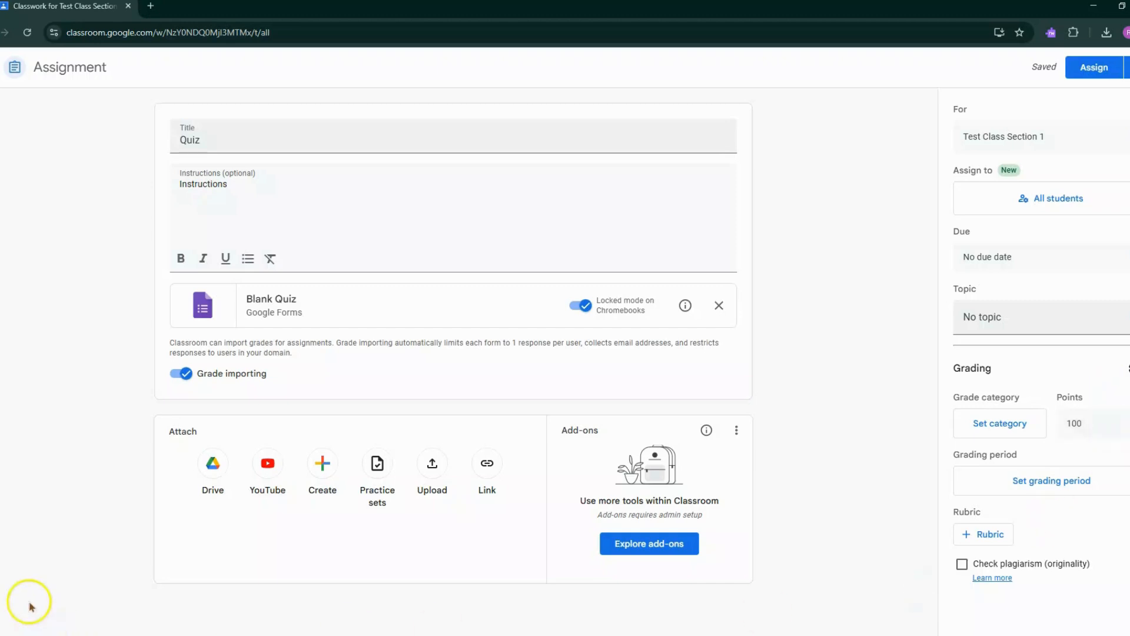
left_click(1054, 272)
left_click(1026, 263)
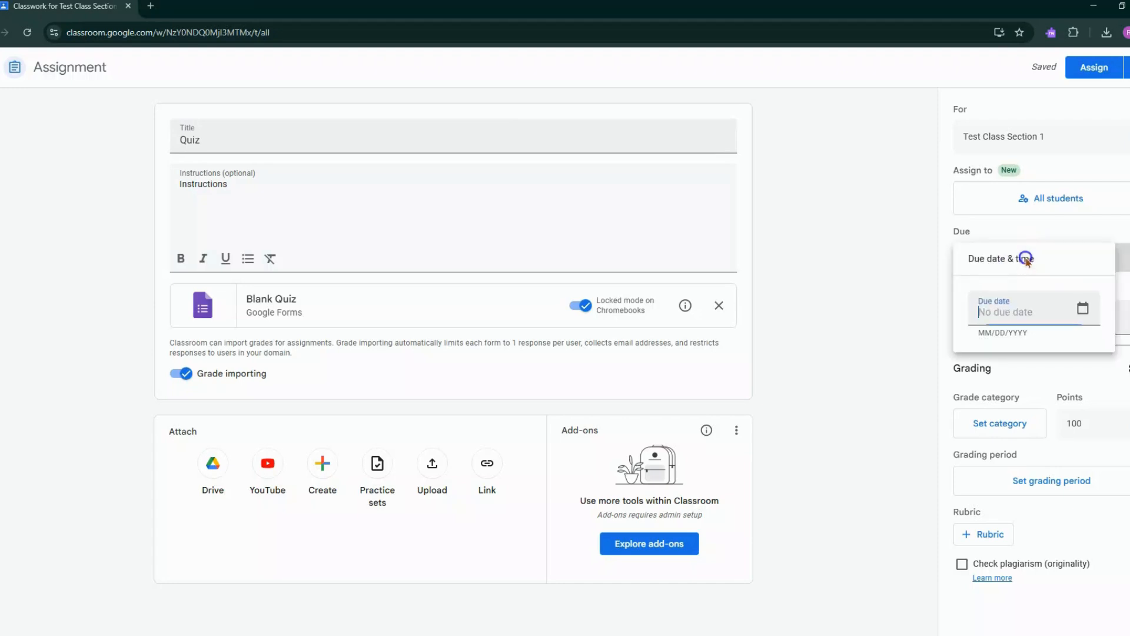
left_click(1072, 234)
File the quiz under the topic "Topic" and assign it to Test Class.
left_click(973, 318)
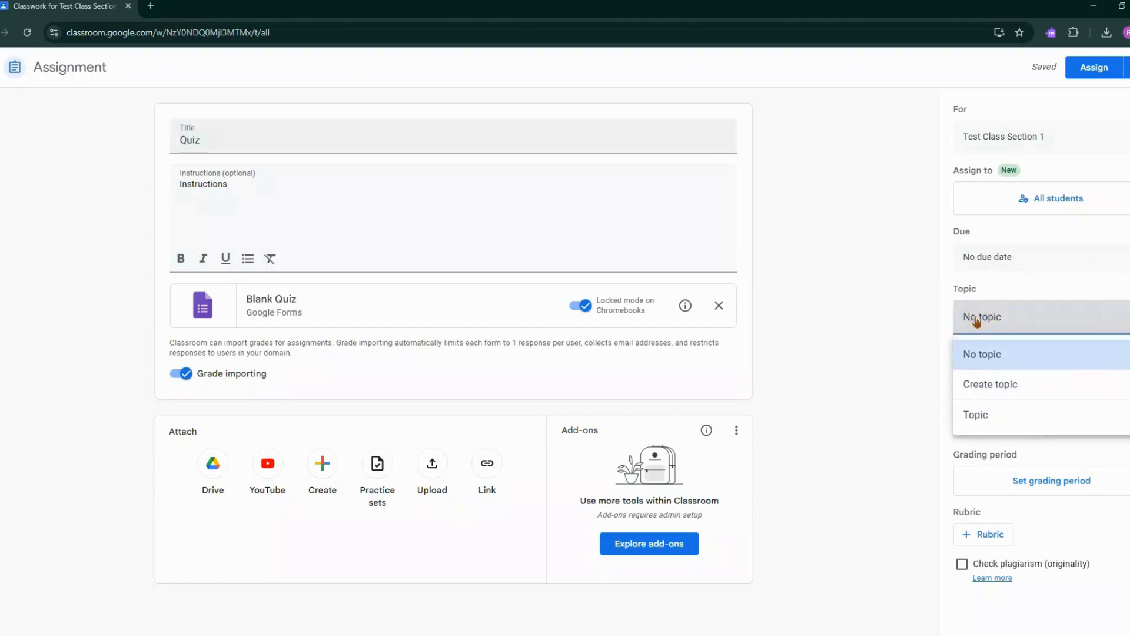
left_click(999, 416)
left_click(1044, 414)
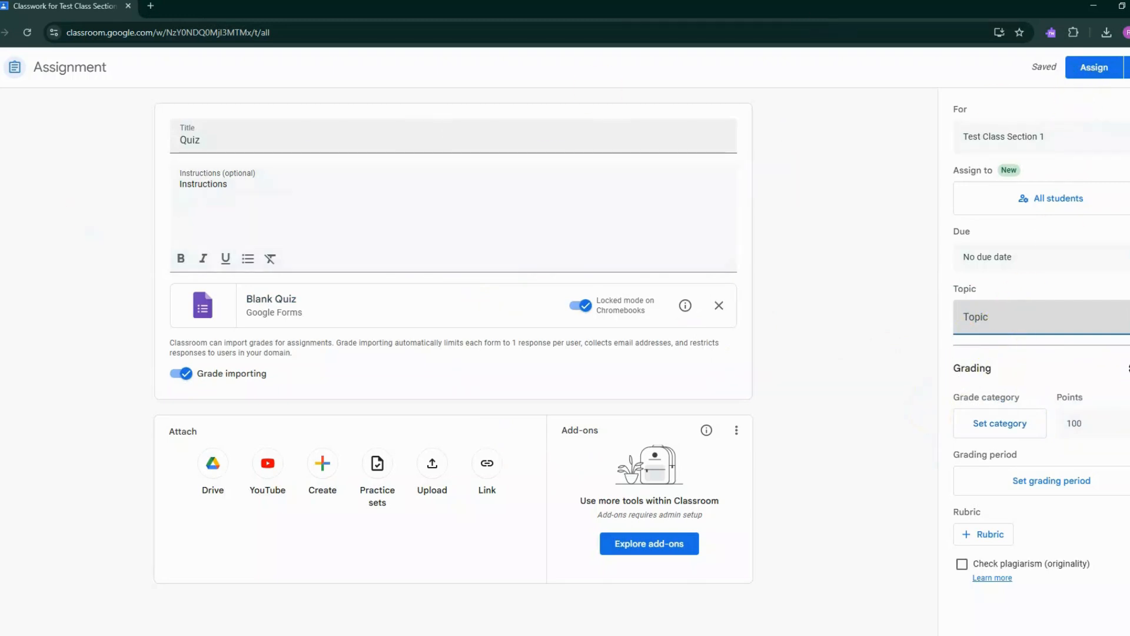
left_click(1092, 67)
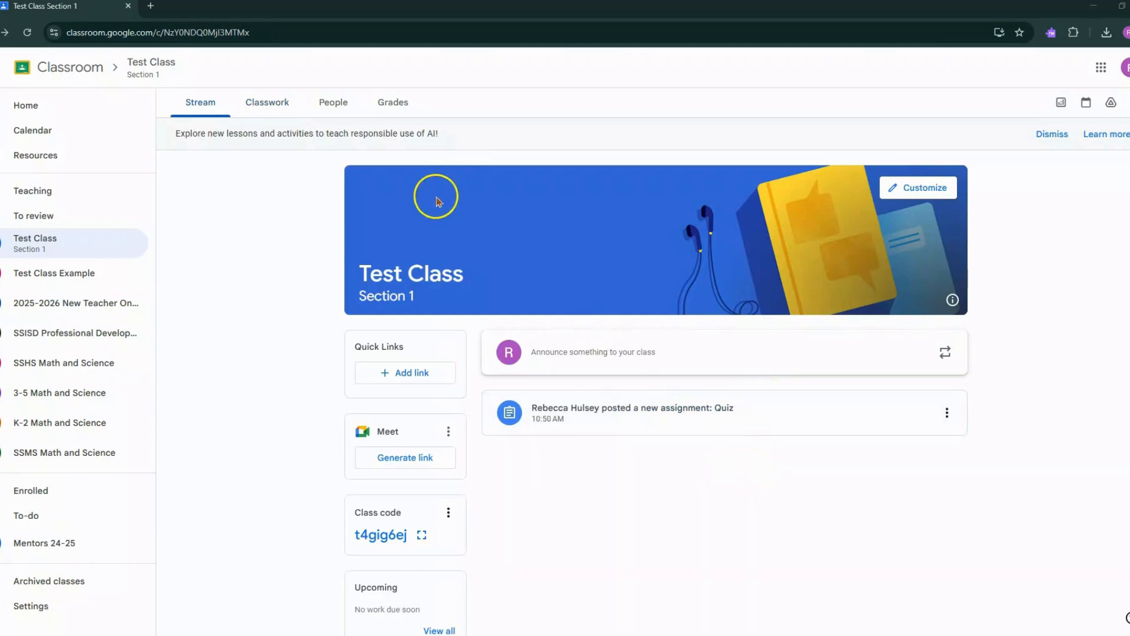
Review the posted quiz's instructions and student work, and view the grade import confirmation without importing.
left_click(273, 106)
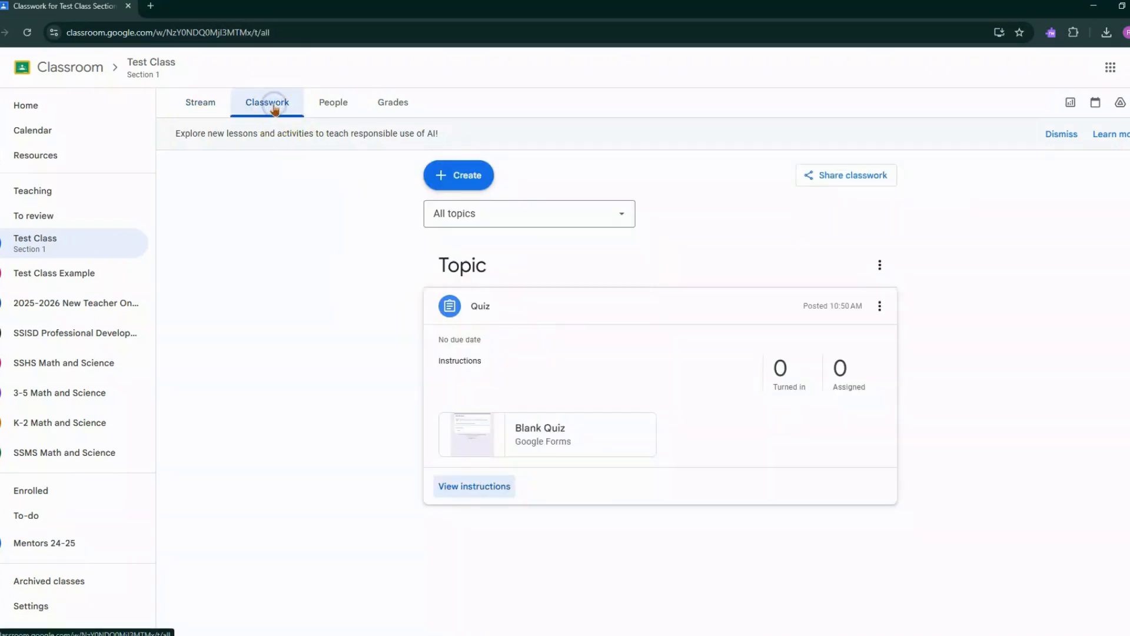
left_click(476, 489)
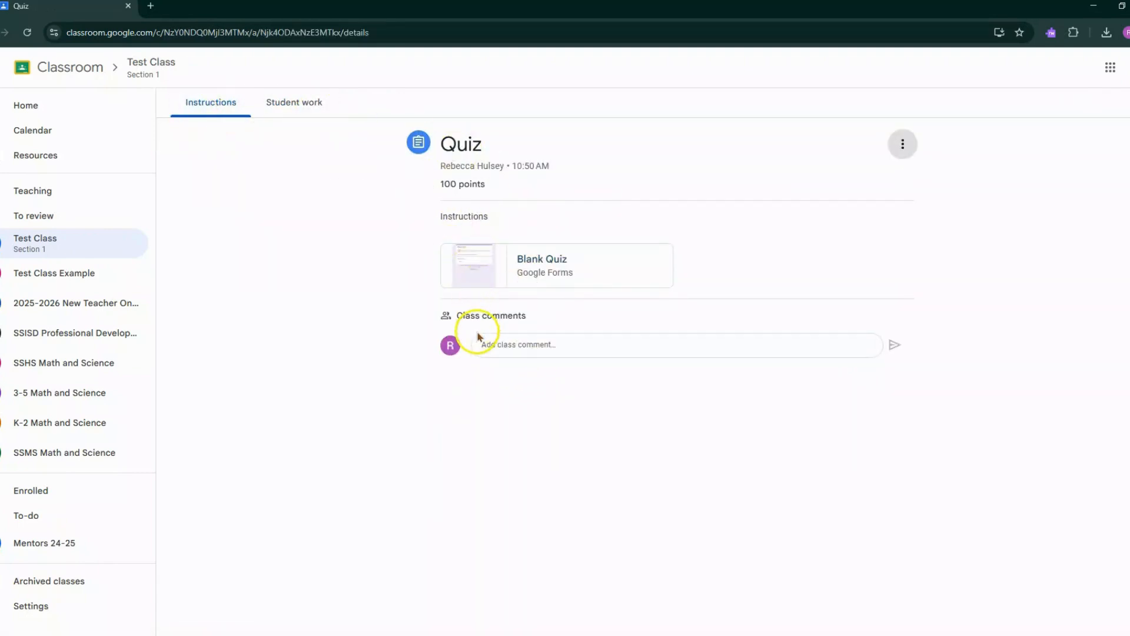
left_click(312, 109)
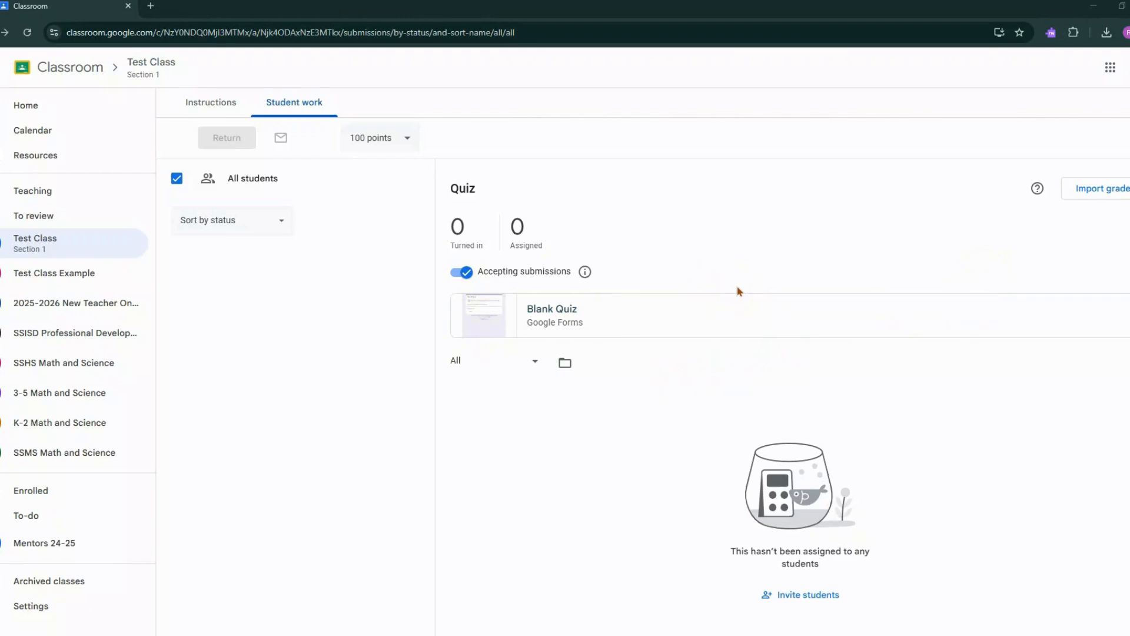
left_click(1096, 191)
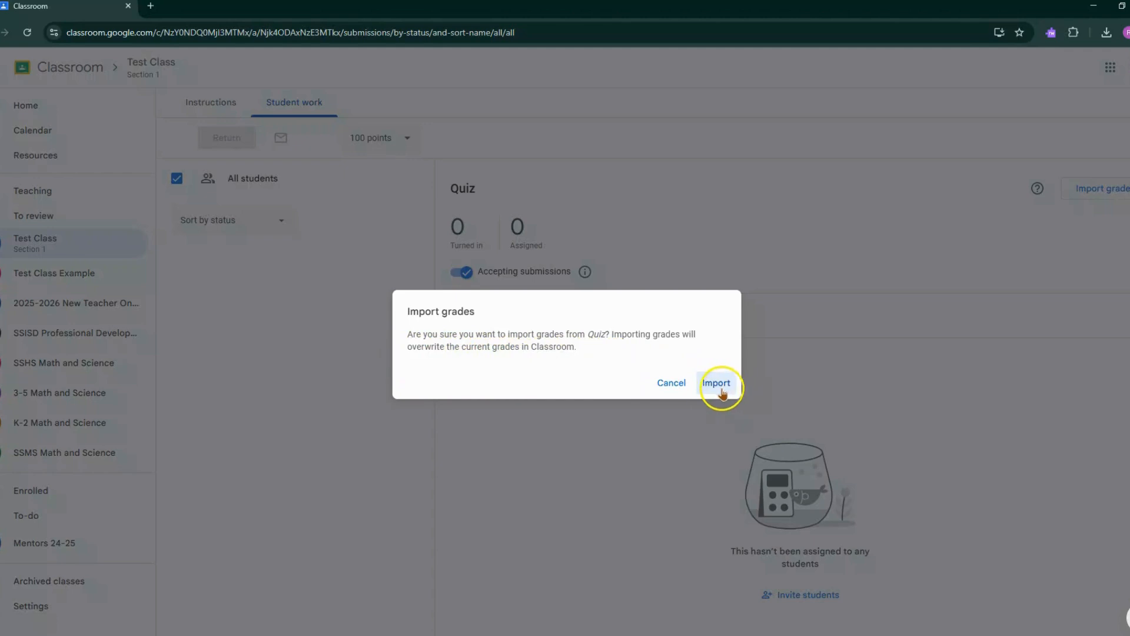
left_click(670, 383)
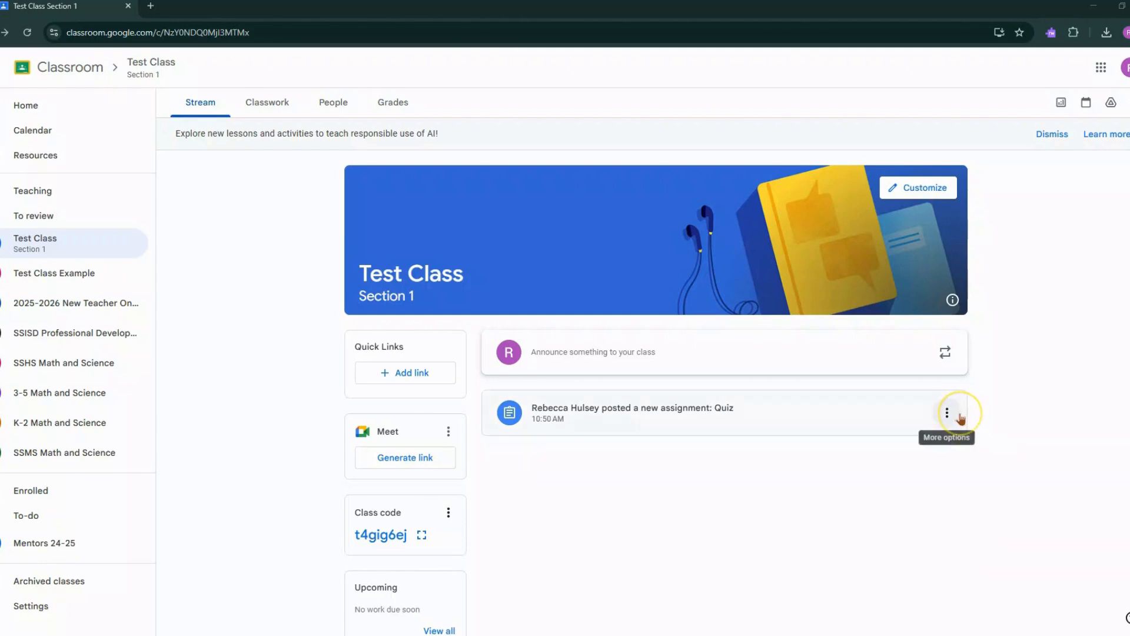
Start a new stream announcement and review the students, groups and classes it can be addressed to.
left_click(685, 347)
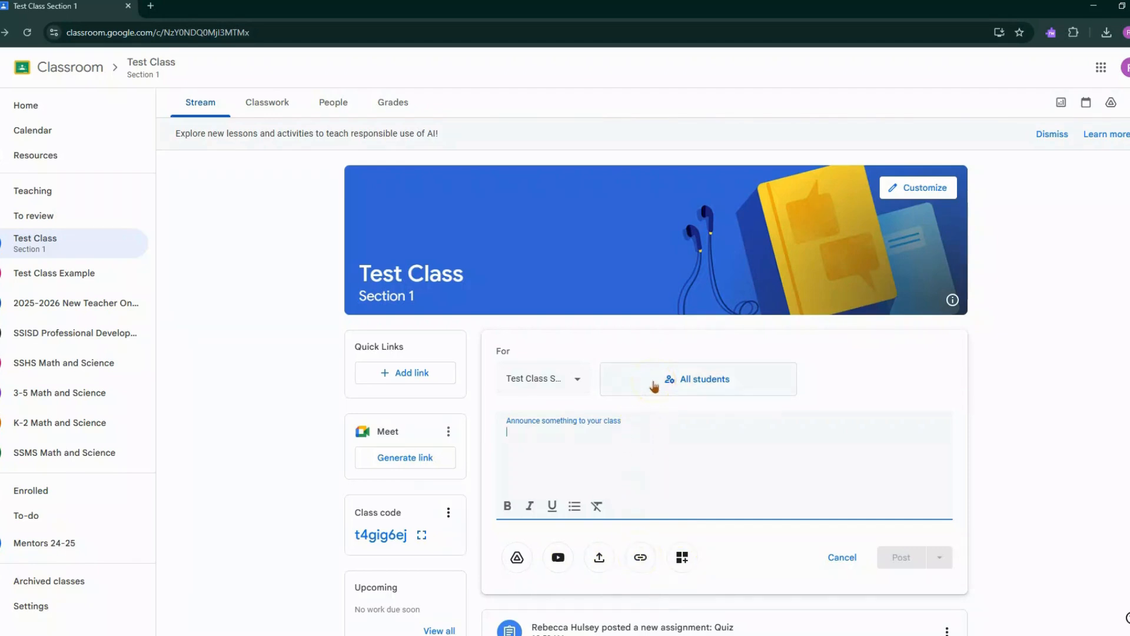
left_click(723, 384)
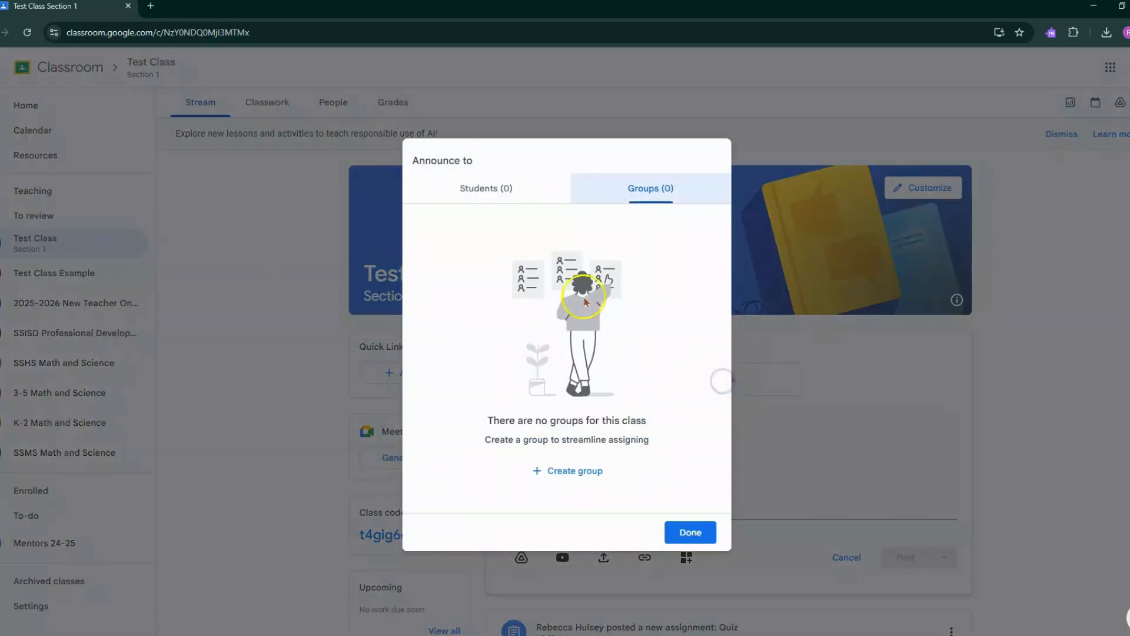
left_click(513, 184)
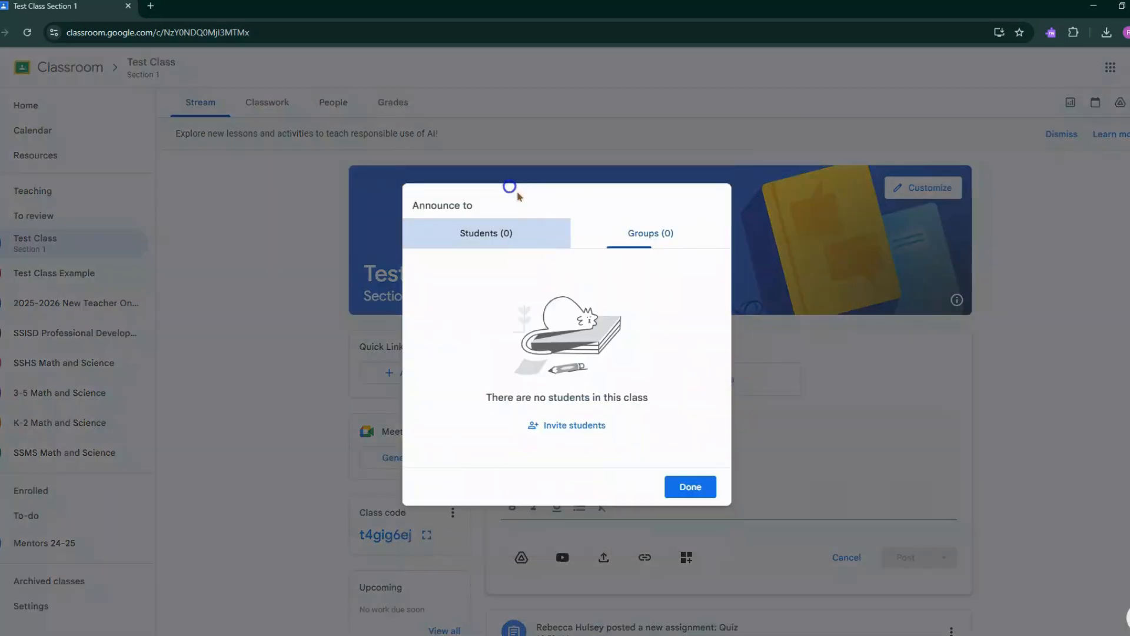
left_click(680, 489)
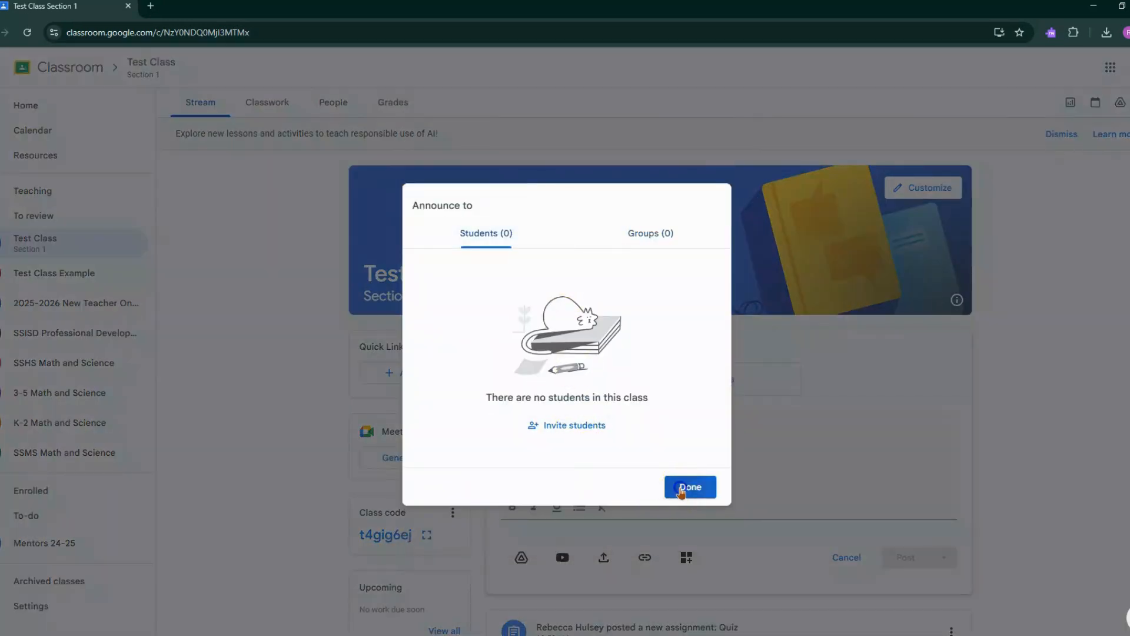
left_click(560, 380)
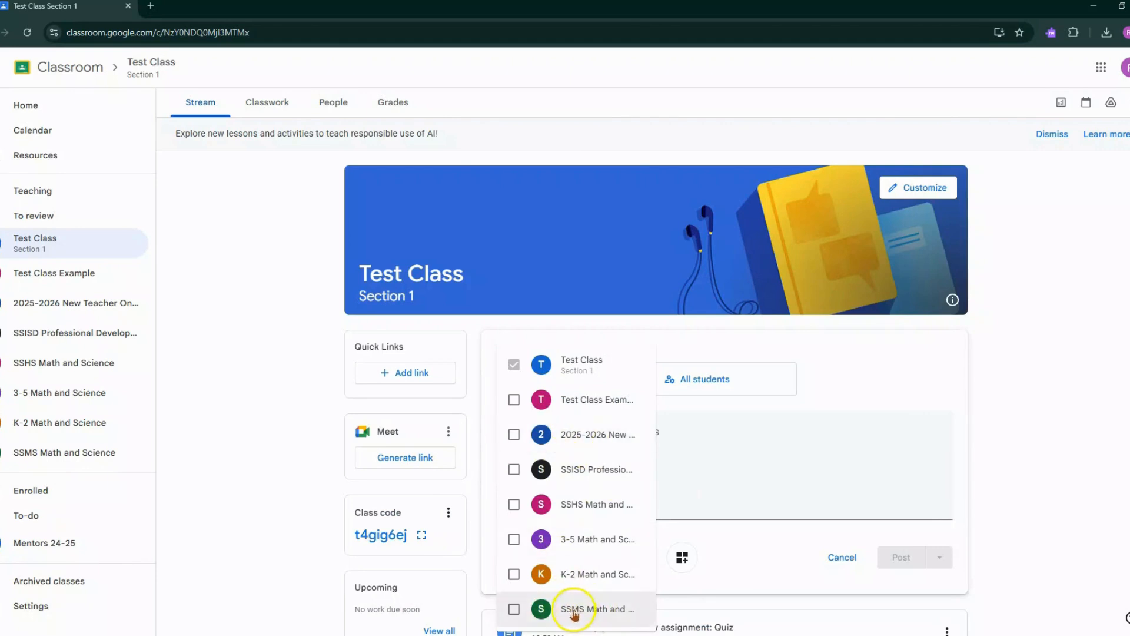
left_click(833, 393)
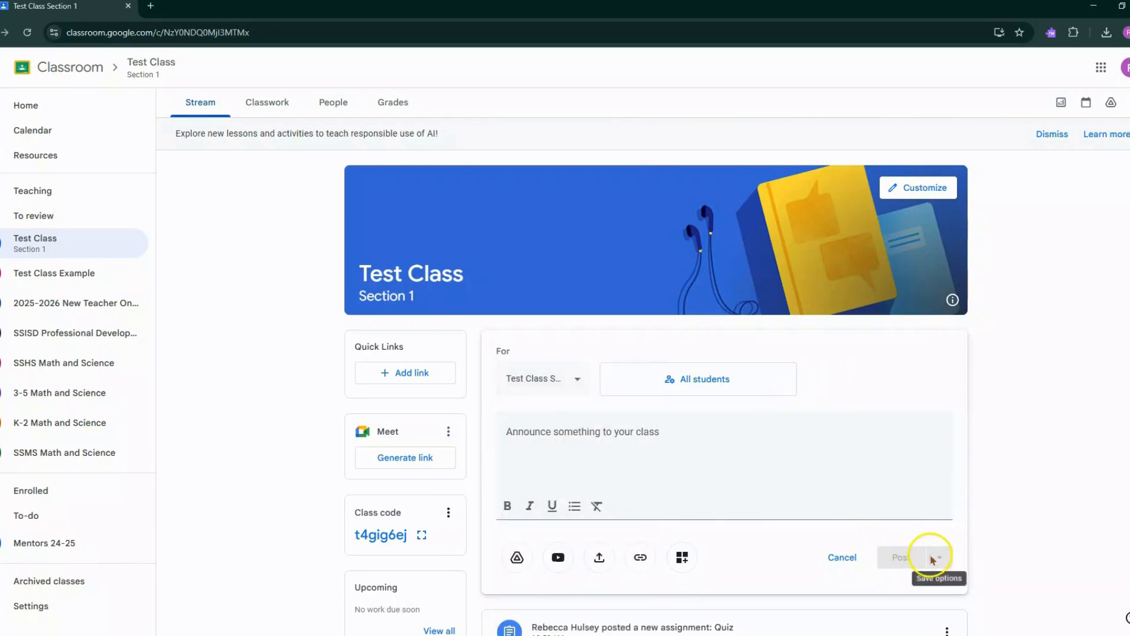
Write the announcement "Announcement Here" and schedule it for 04/07/2025 at 8:00 AM.
left_click(707, 451)
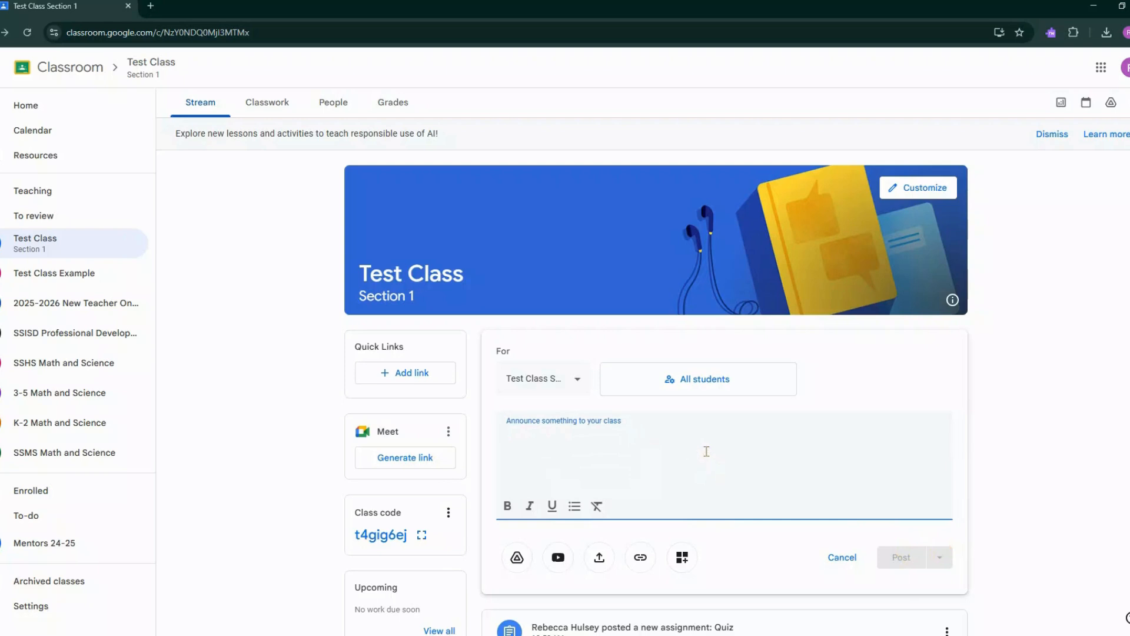
type("Announcement Here")
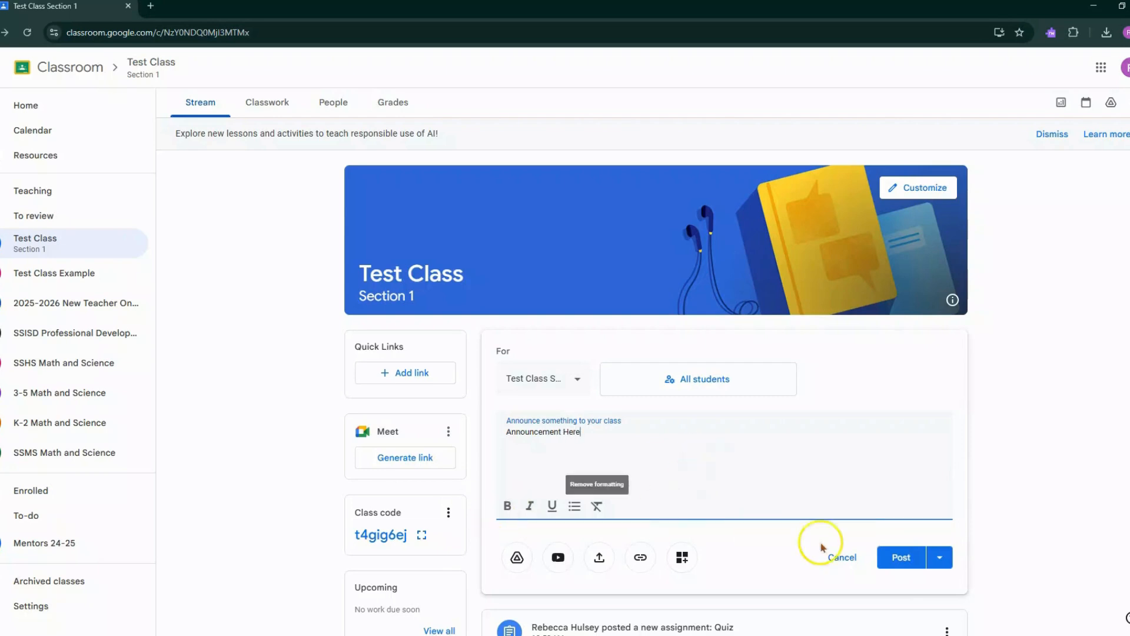
left_click(940, 564)
left_click(951, 494)
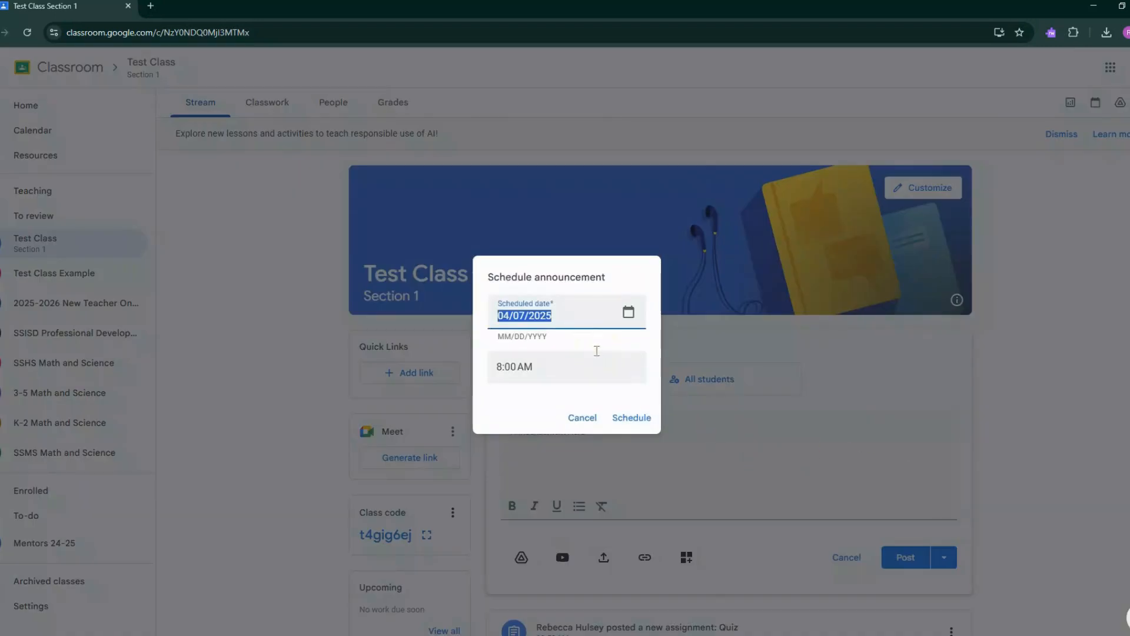
left_click(597, 351)
left_click(630, 313)
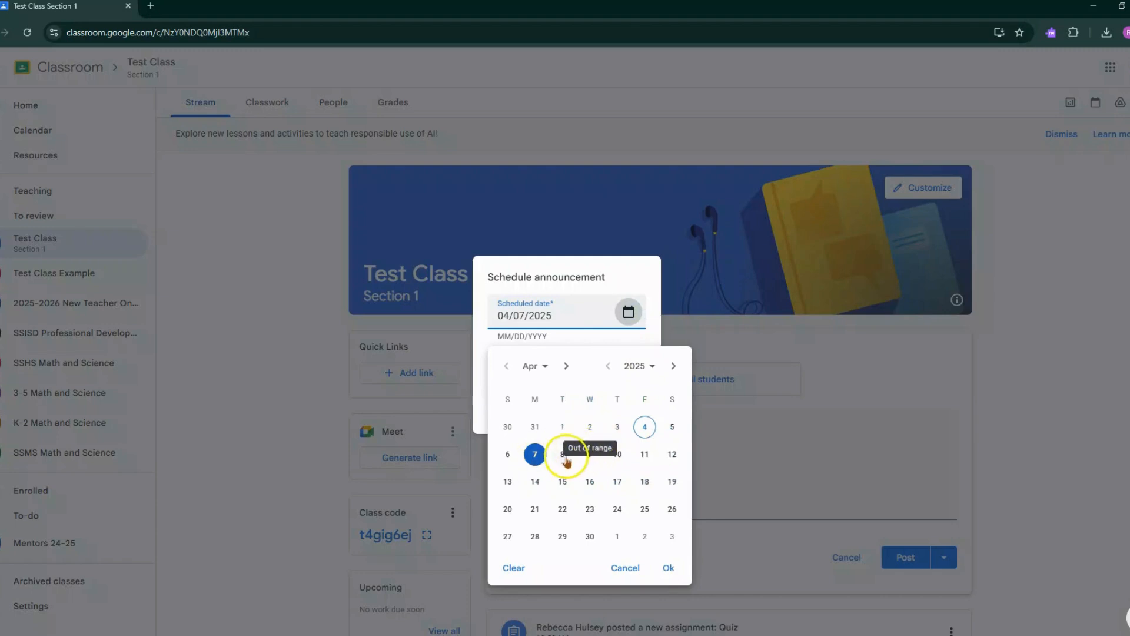
left_click(526, 291)
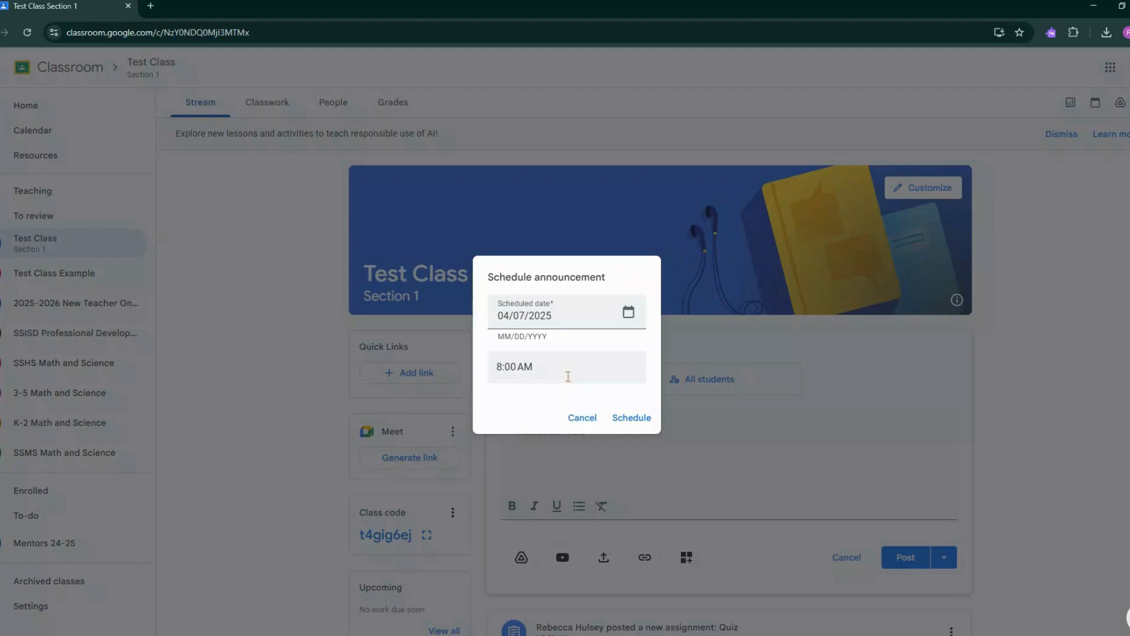
left_click(582, 418)
left_click(633, 417)
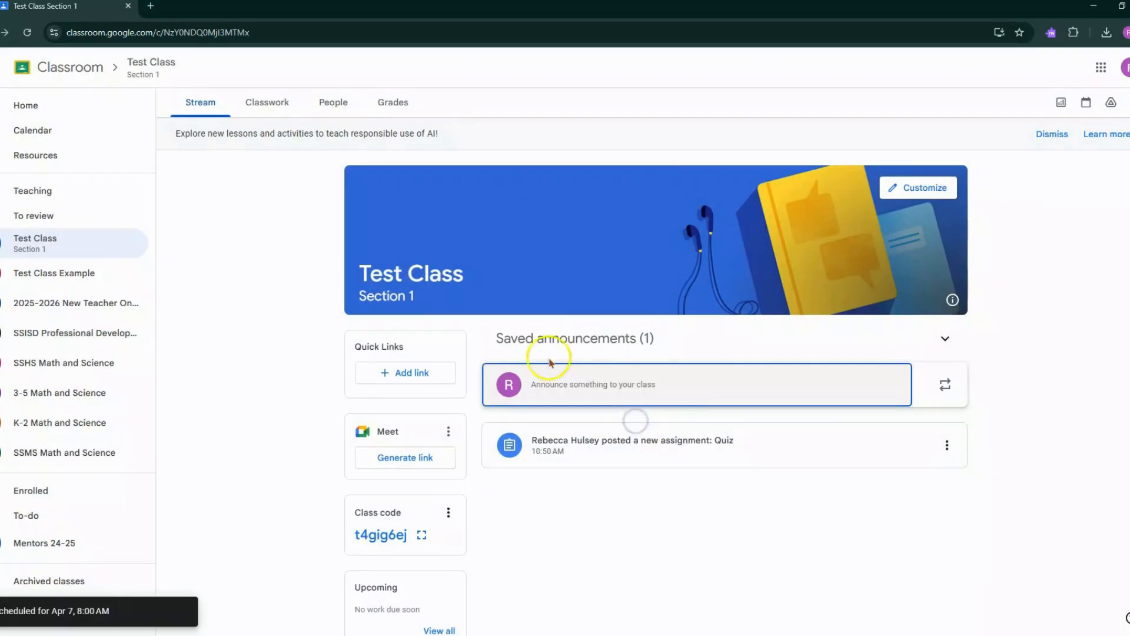
Expand the saved announcements in the stream to view the scheduled post.
left_click(574, 346)
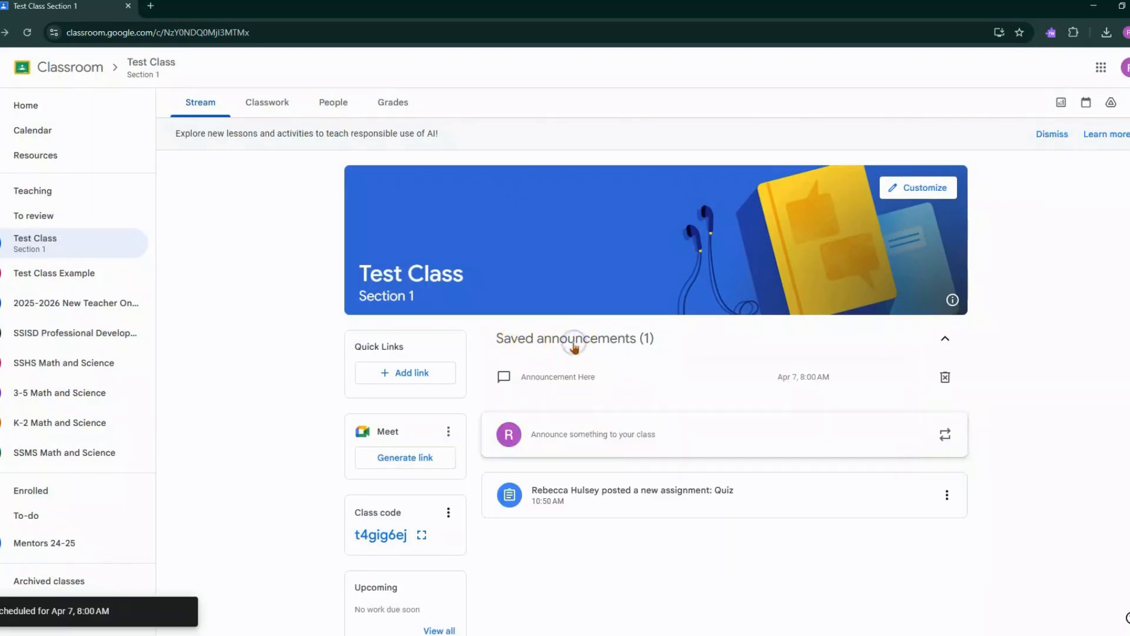
left_click(946, 378)
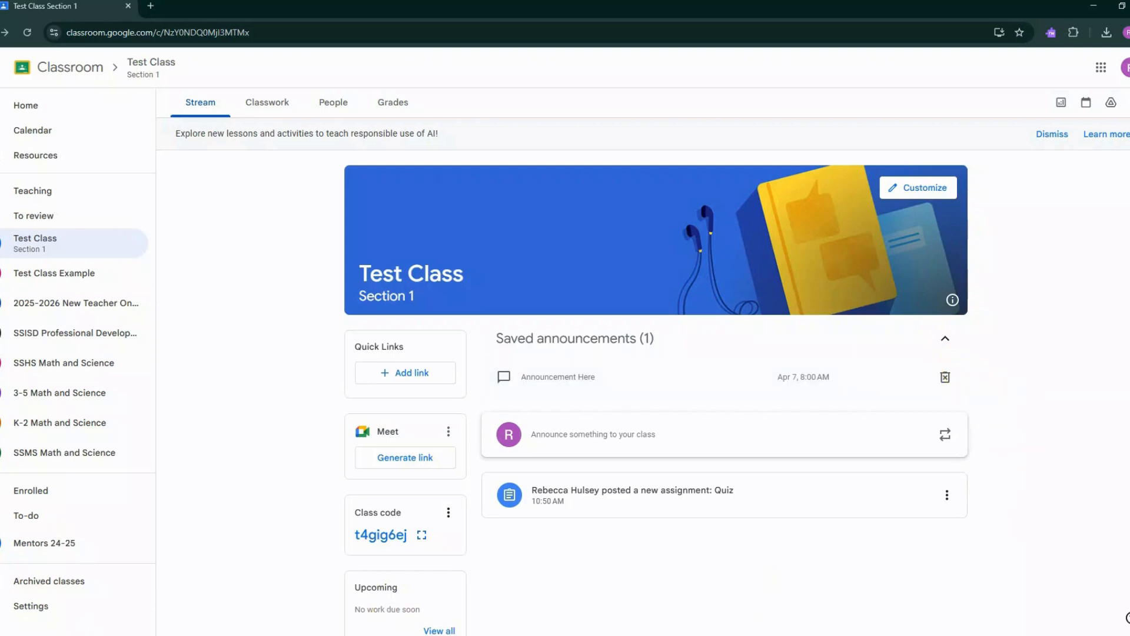
left_click(304, 345)
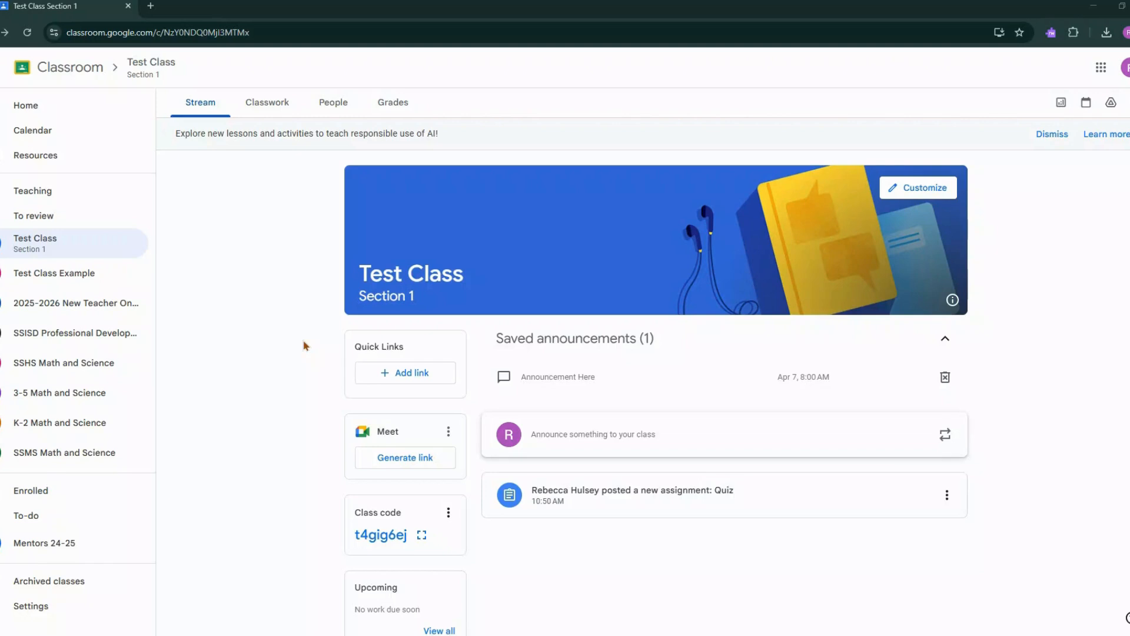
Create a classwork material titled "Handout" with the description "Information".
left_click(279, 97)
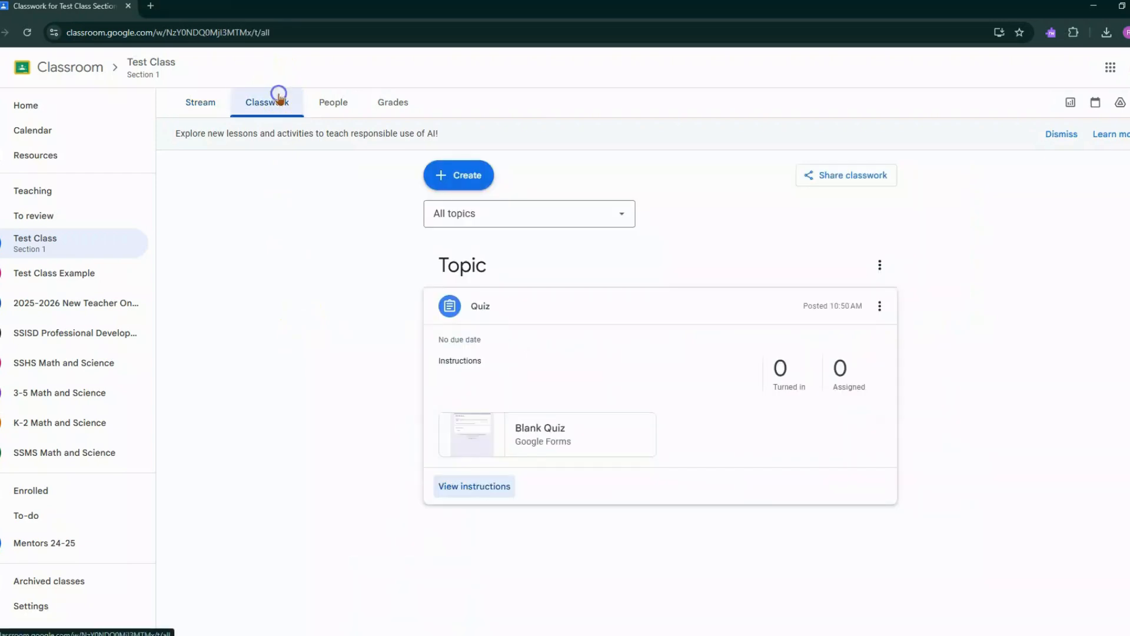
left_click(471, 174)
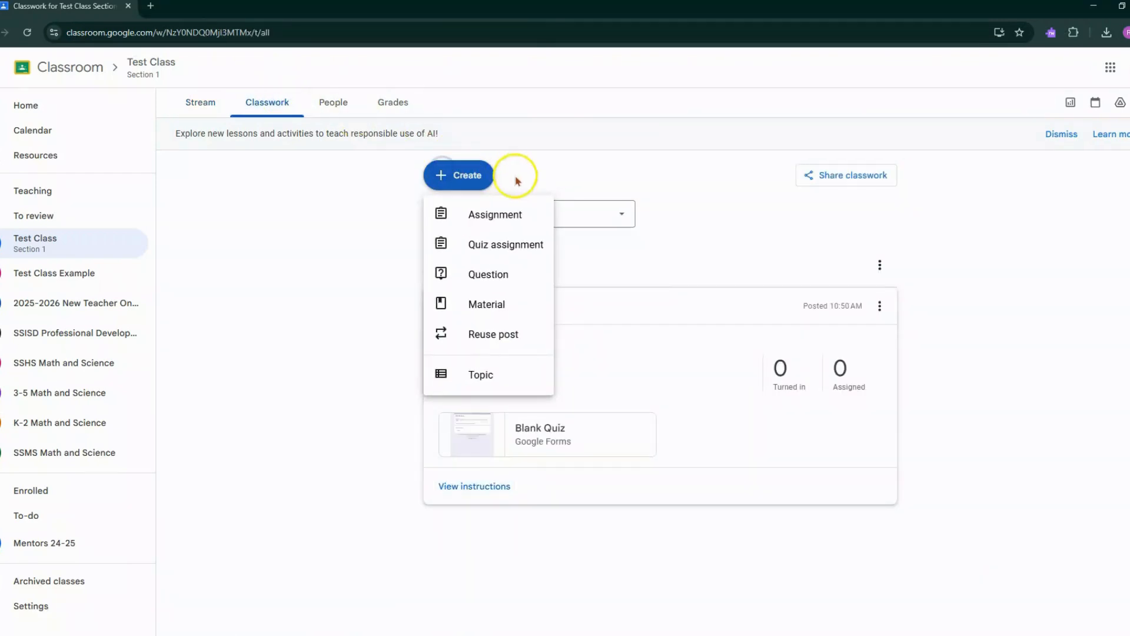
left_click(508, 306)
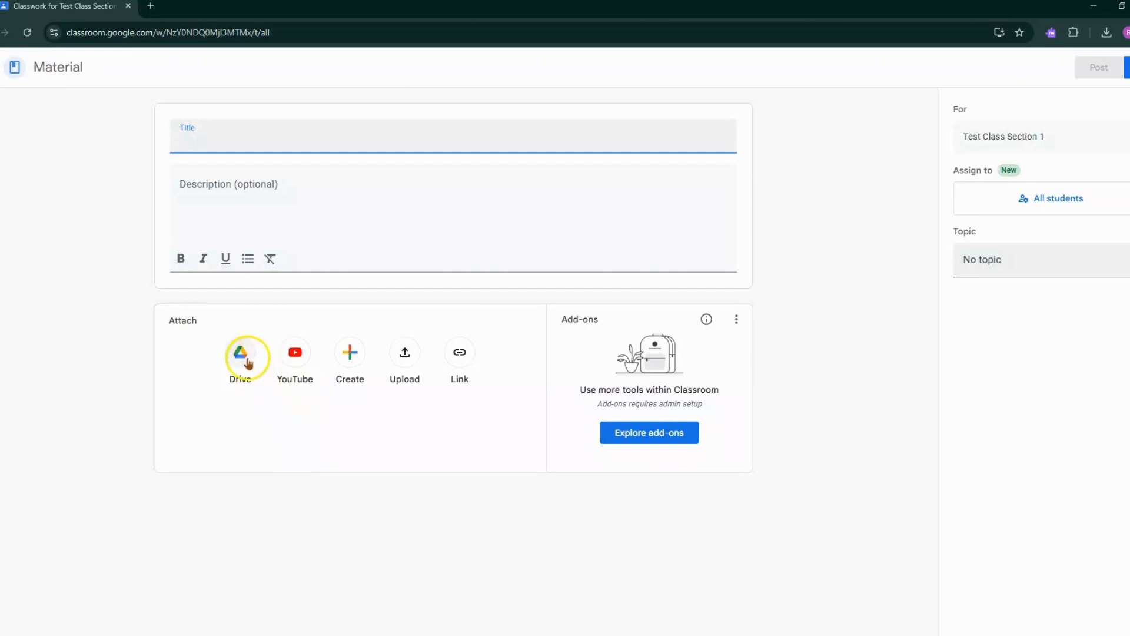
type("H")
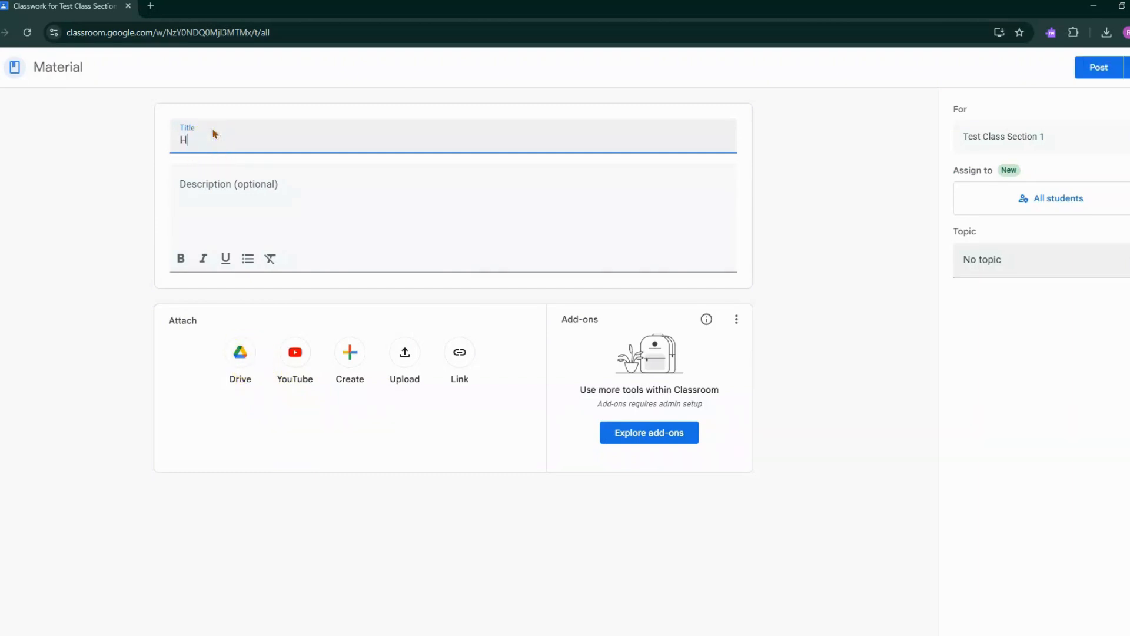
type("andout")
left_click(210, 186)
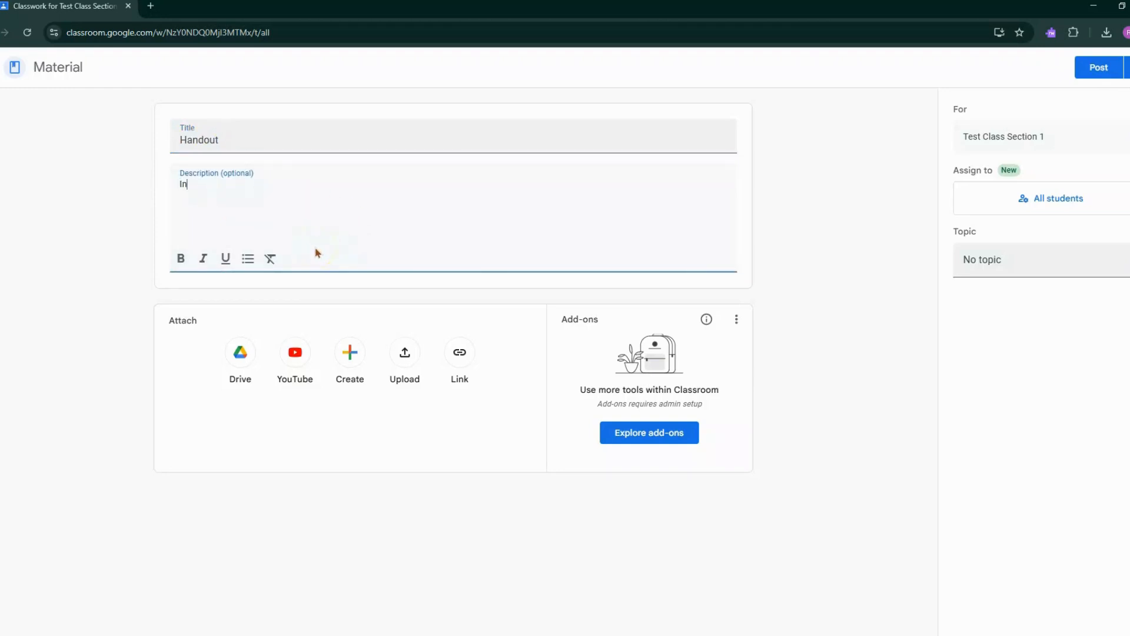
type("ation")
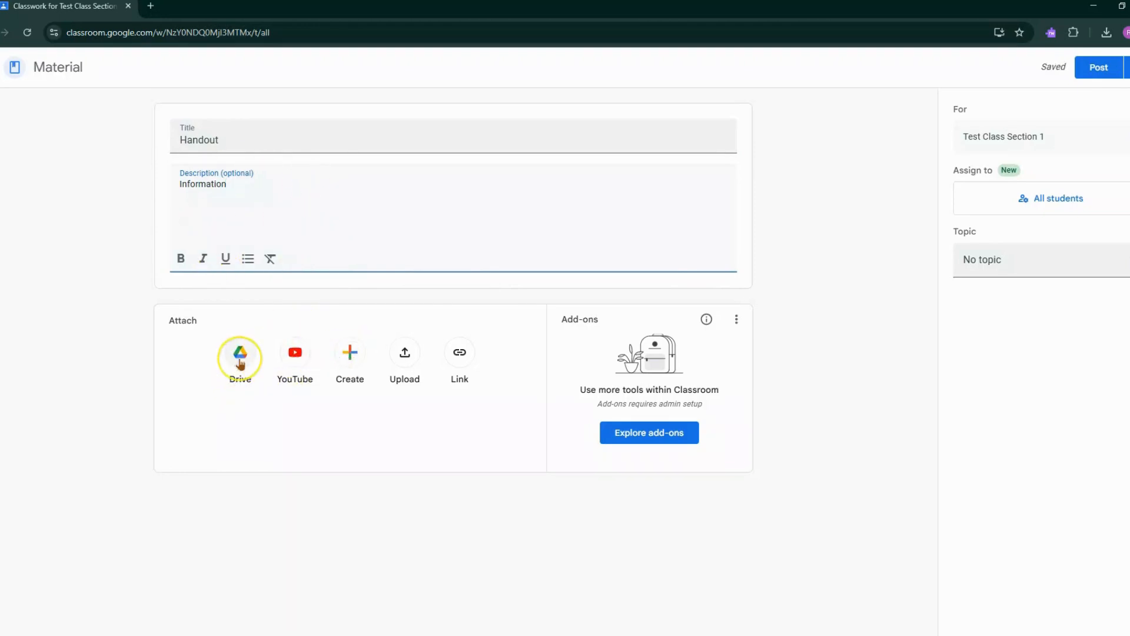
Attach a new Google Docs document to the Handout material and enter "Template" as its text.
left_click(352, 365)
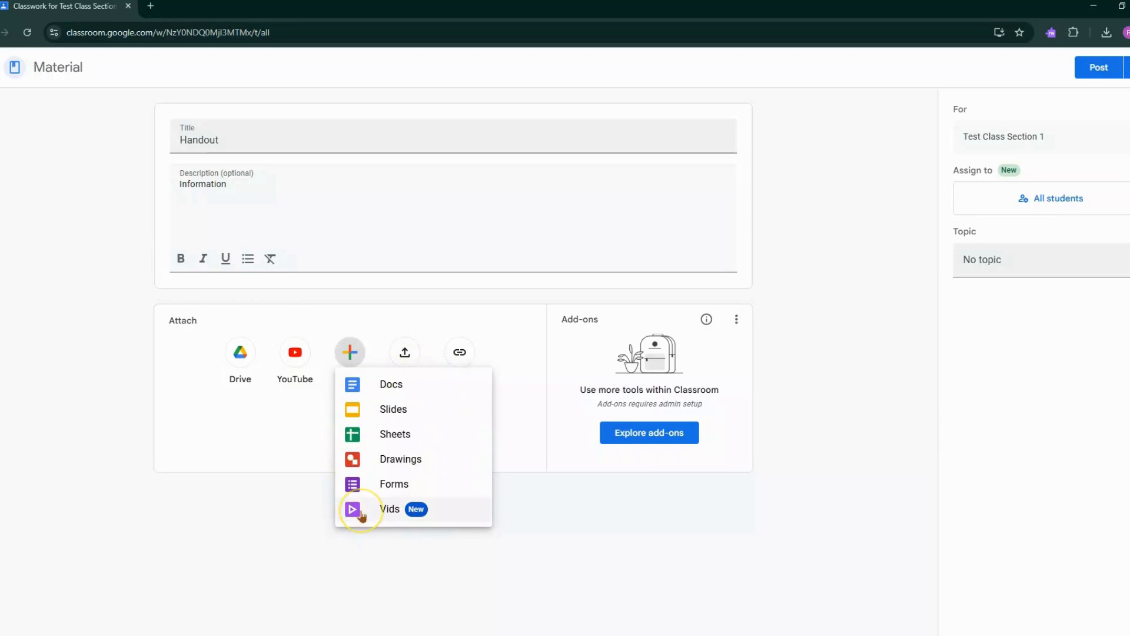
left_click(403, 395)
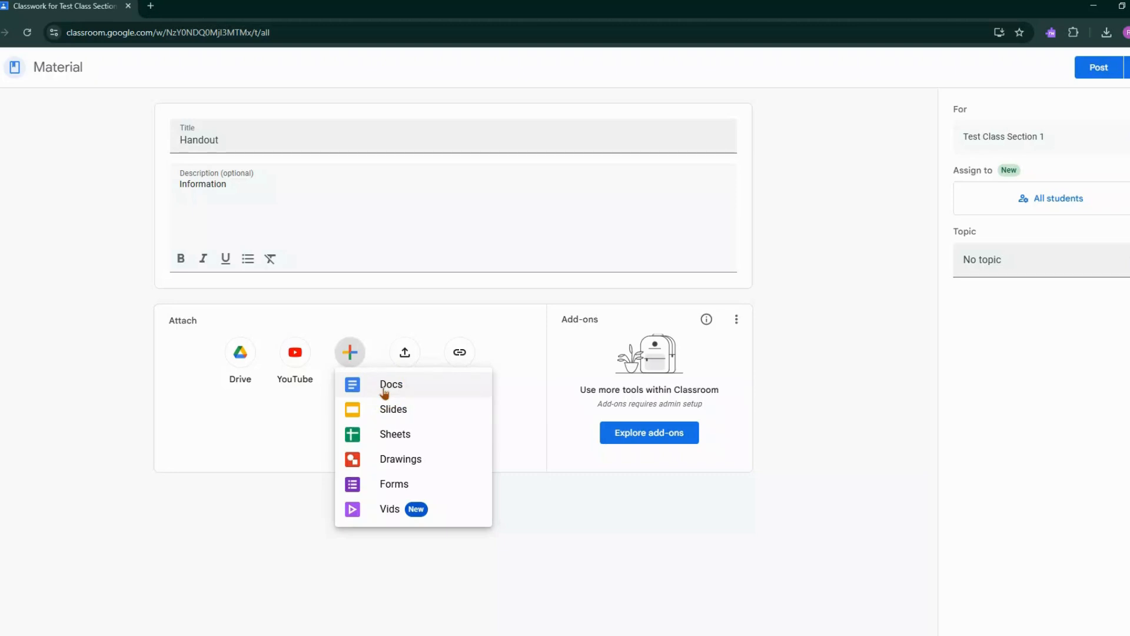
left_click(384, 388)
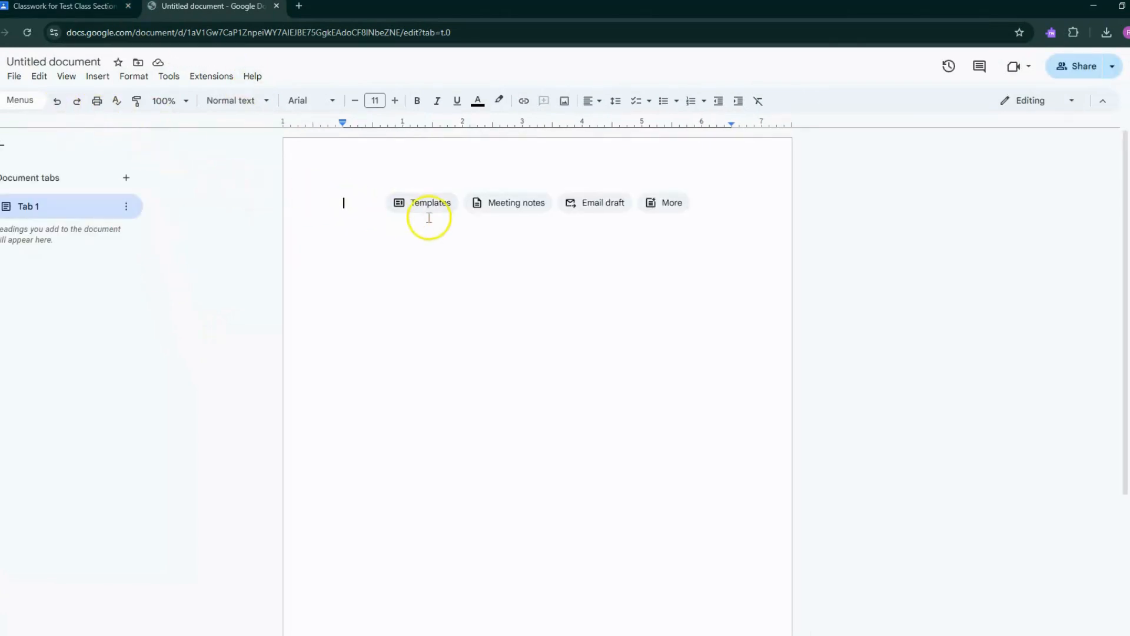
left_click(355, 205)
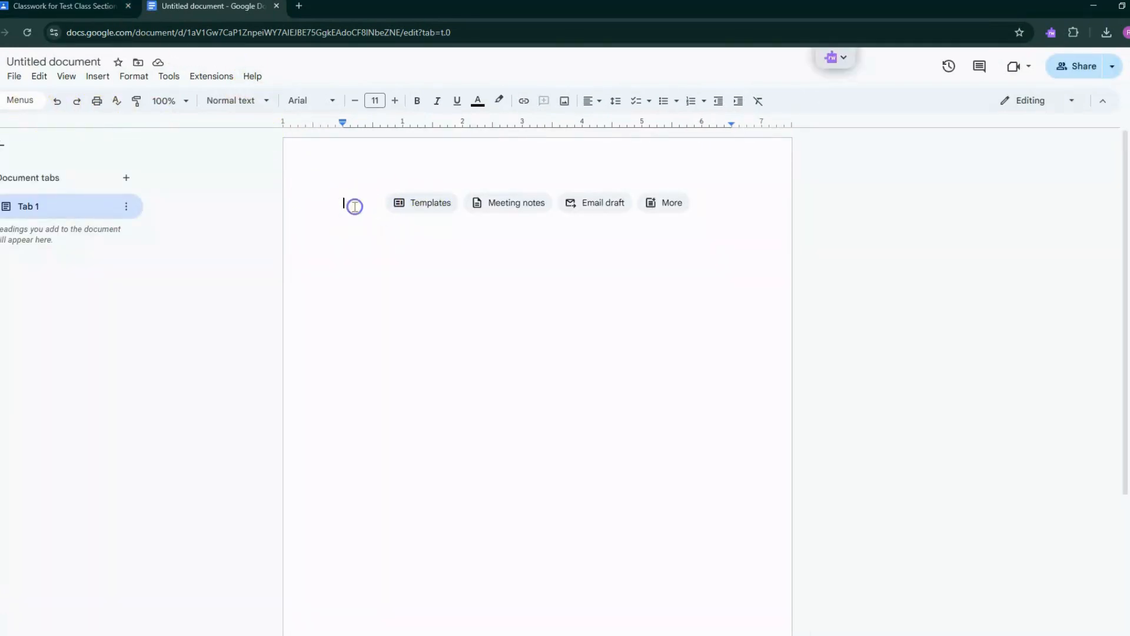
type("Template")
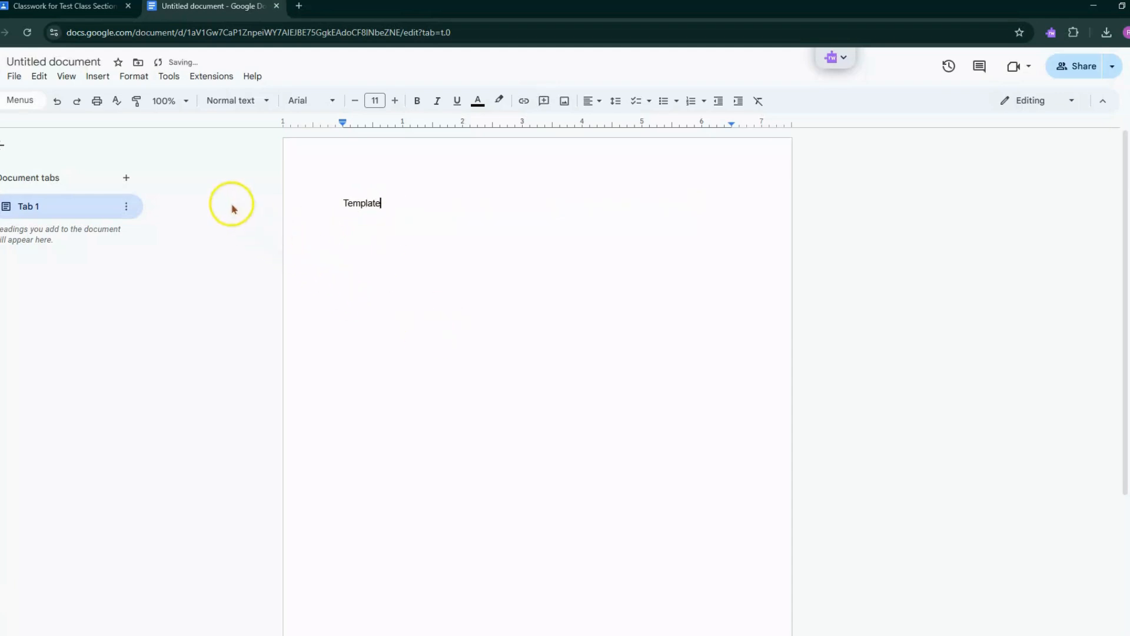
Rename the attached Google Docs document as "Template" and return to the Handout material in Classroom.
left_click(26, 62)
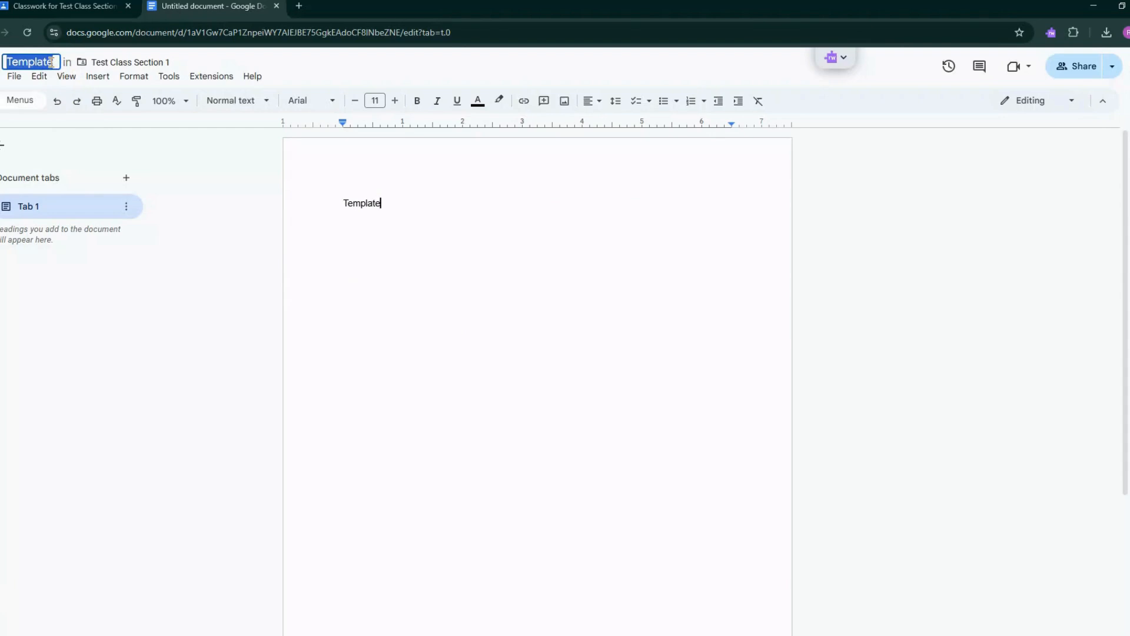
left_click(199, 169)
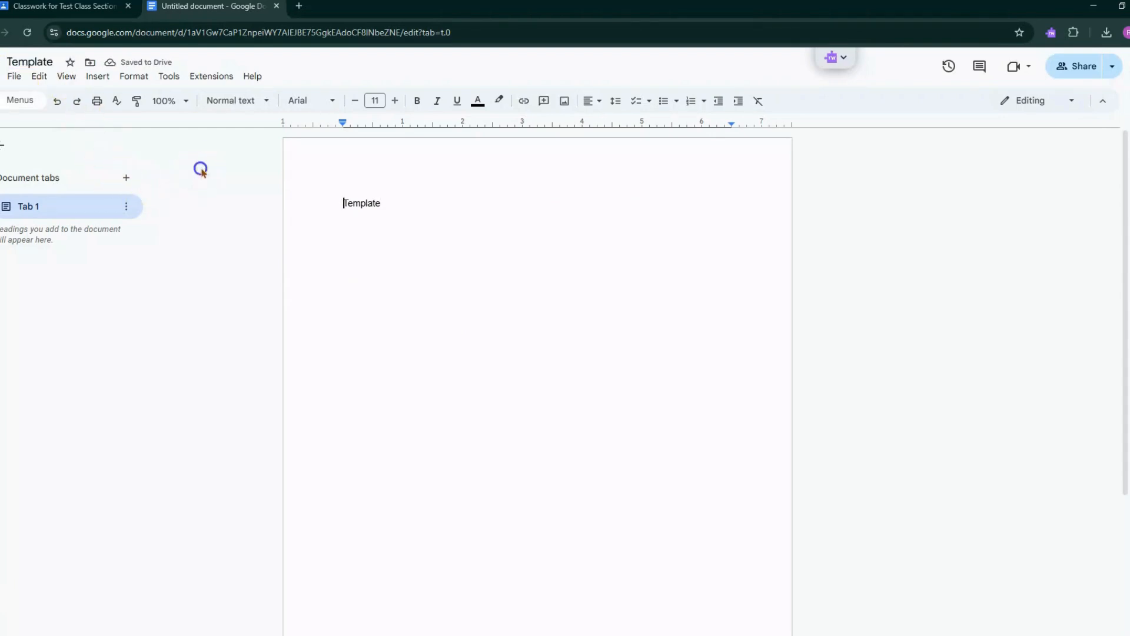
left_click(69, 10)
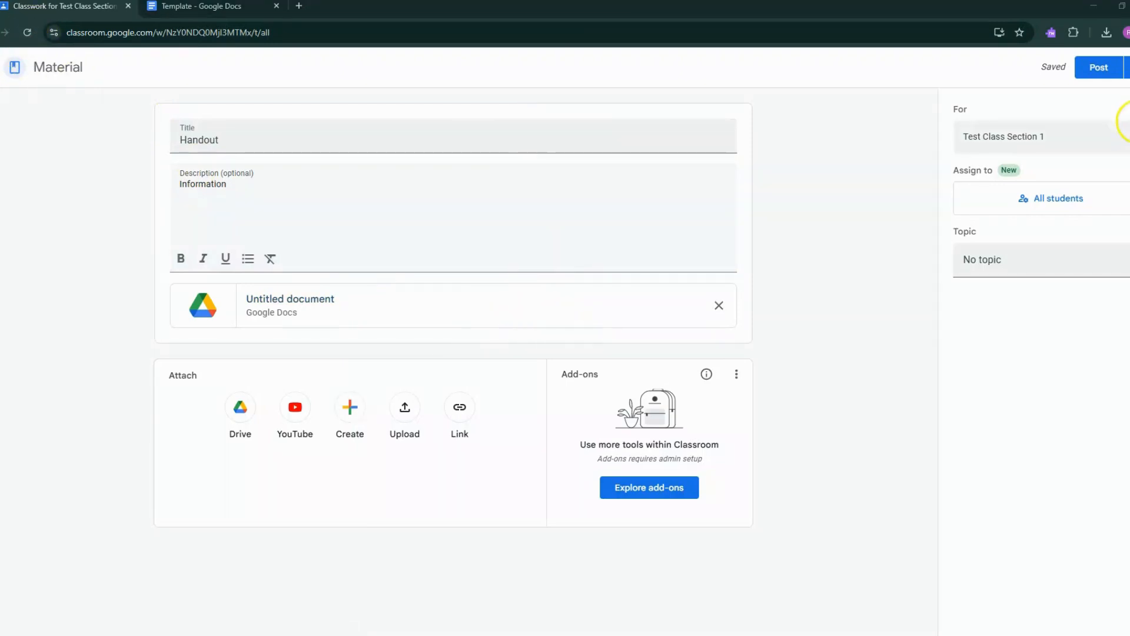
Assign the Handout material to the topic "Topic" and post it to Test Class Section 1.
left_click(1090, 140)
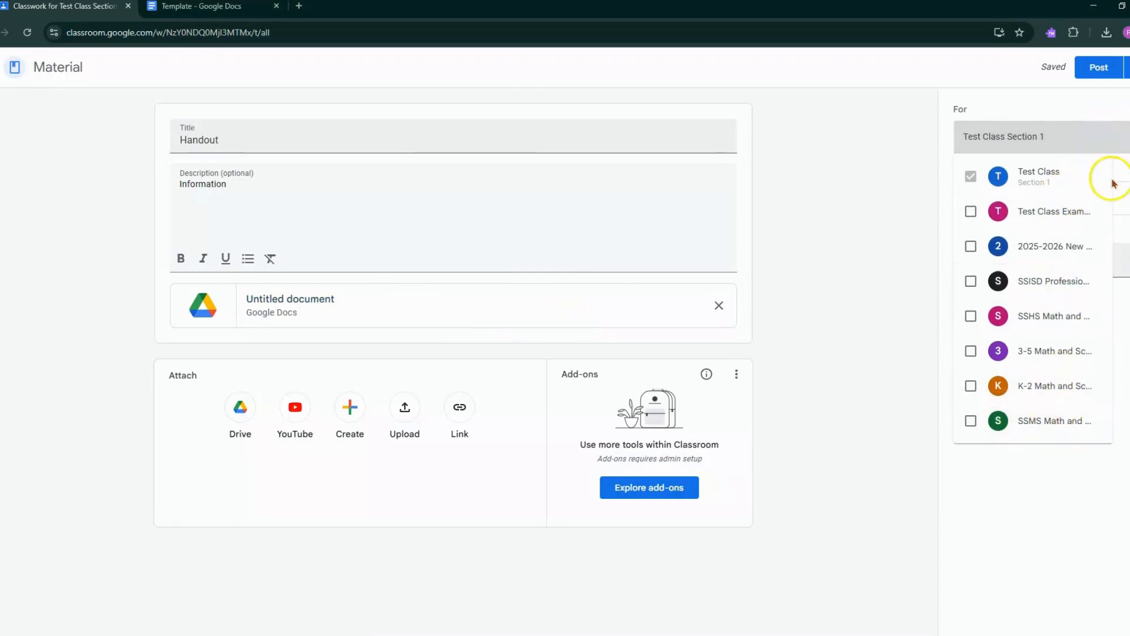
left_click(1100, 115)
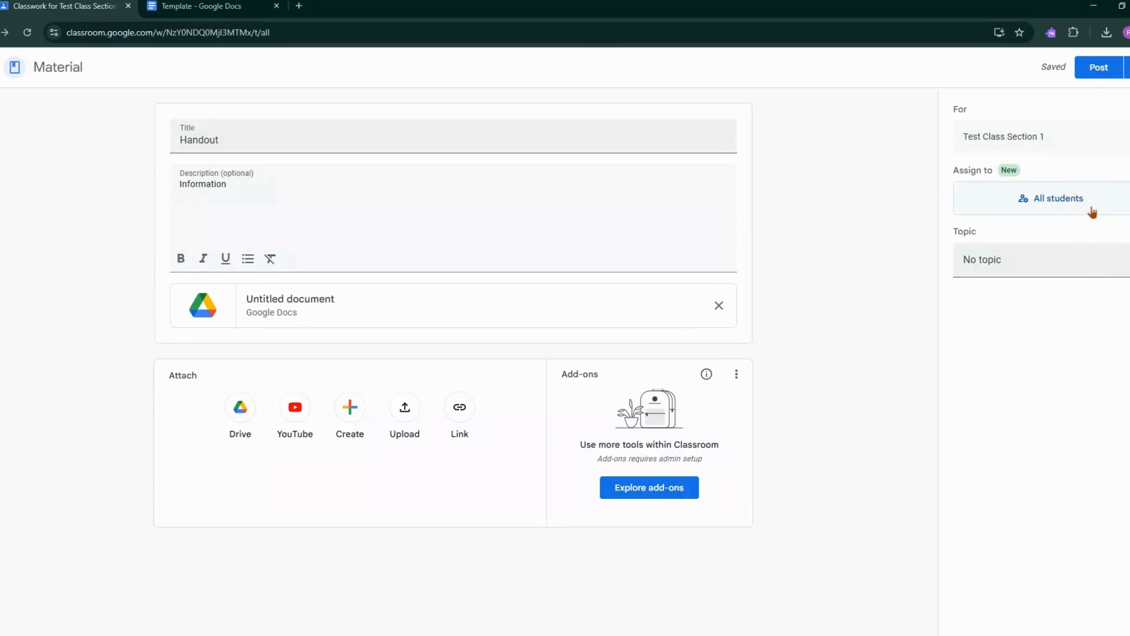
left_click(1093, 252)
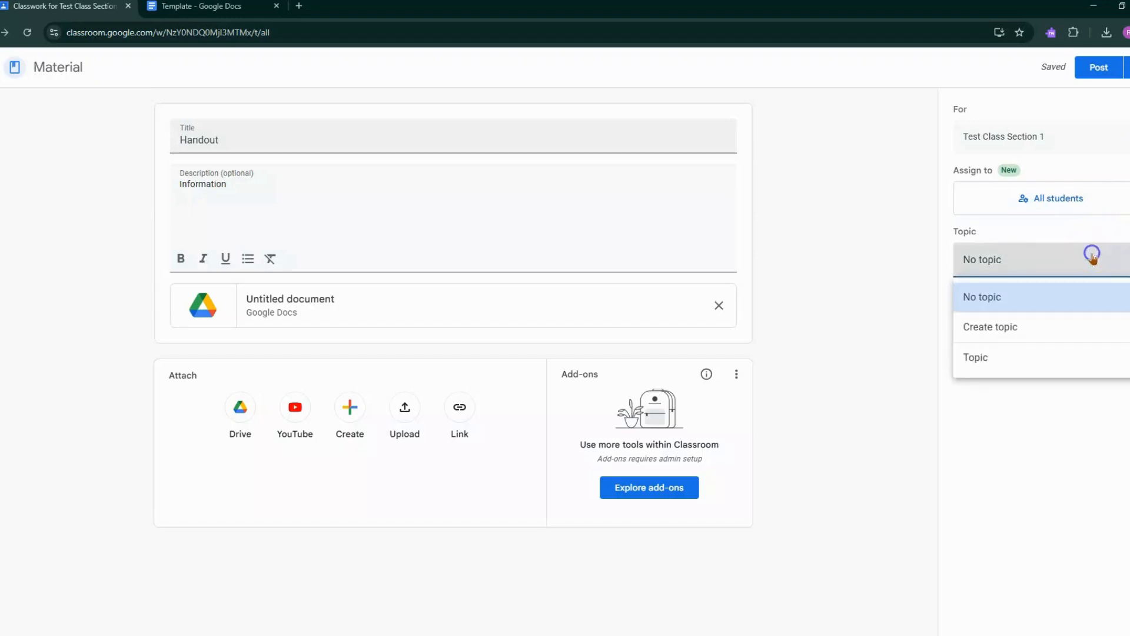
left_click(997, 364)
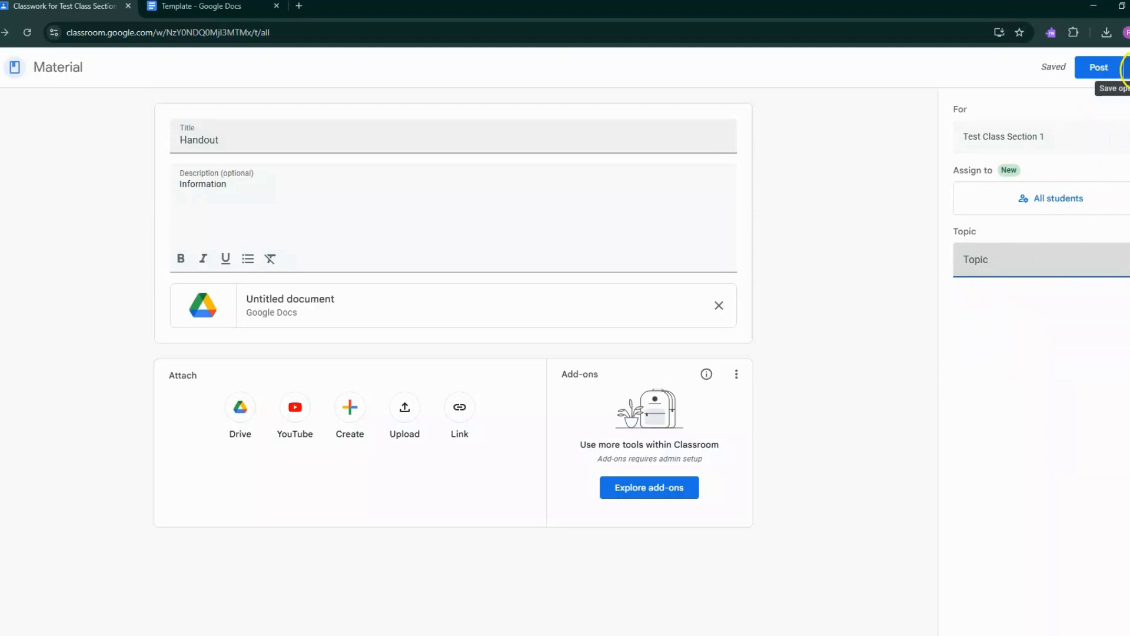
left_click(1127, 68)
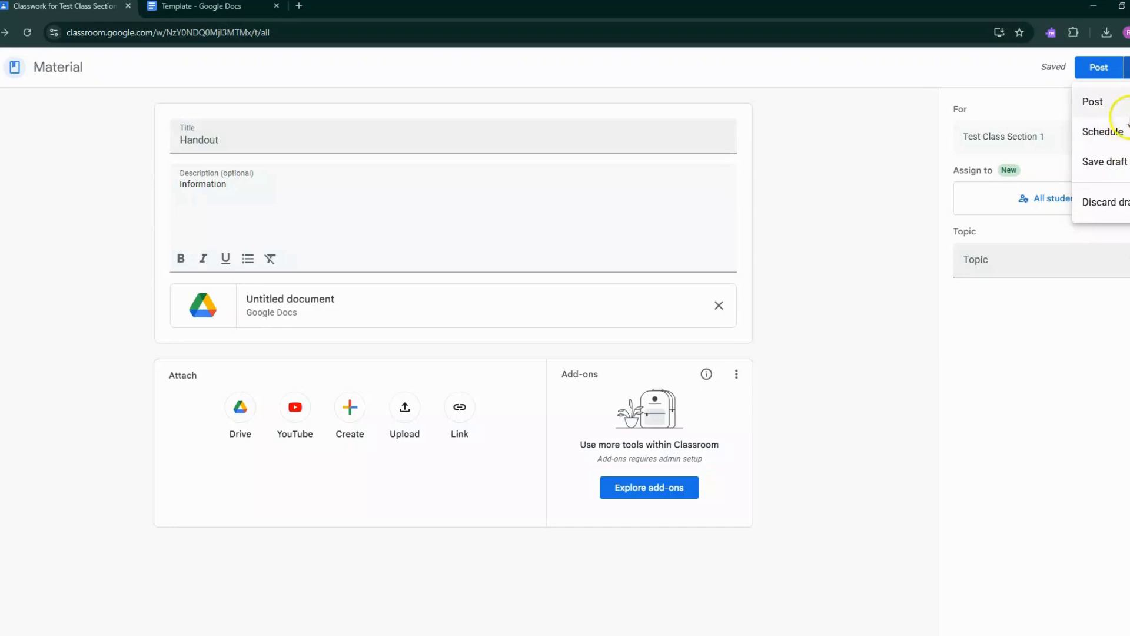
left_click(1094, 102)
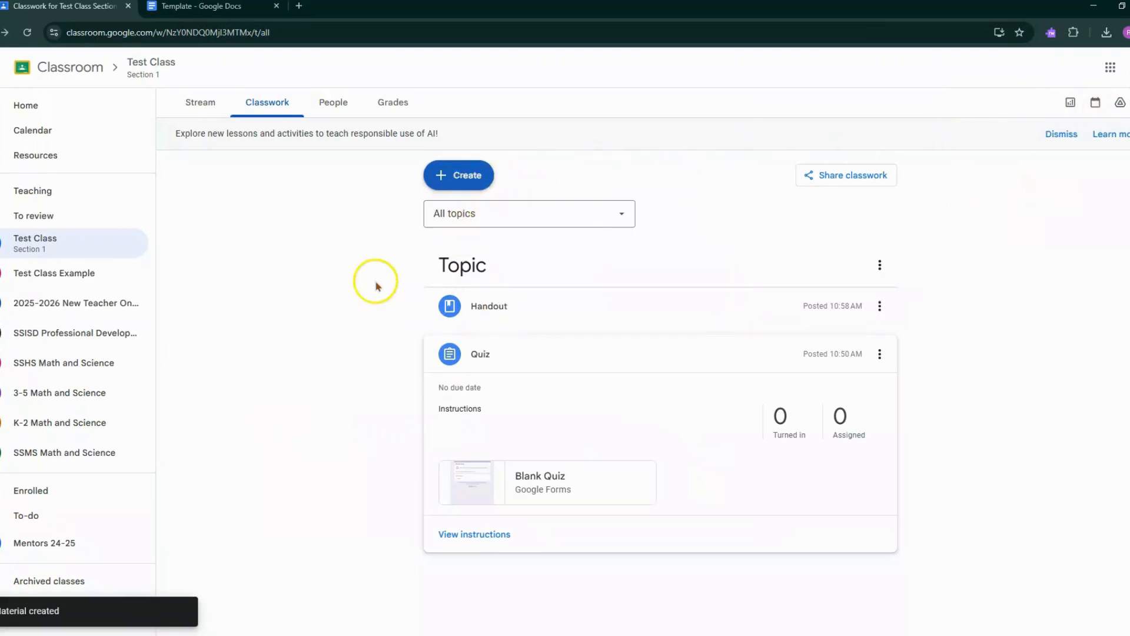
Expand the posted Handout material in the classwork and open its attached Template document.
left_click(519, 320)
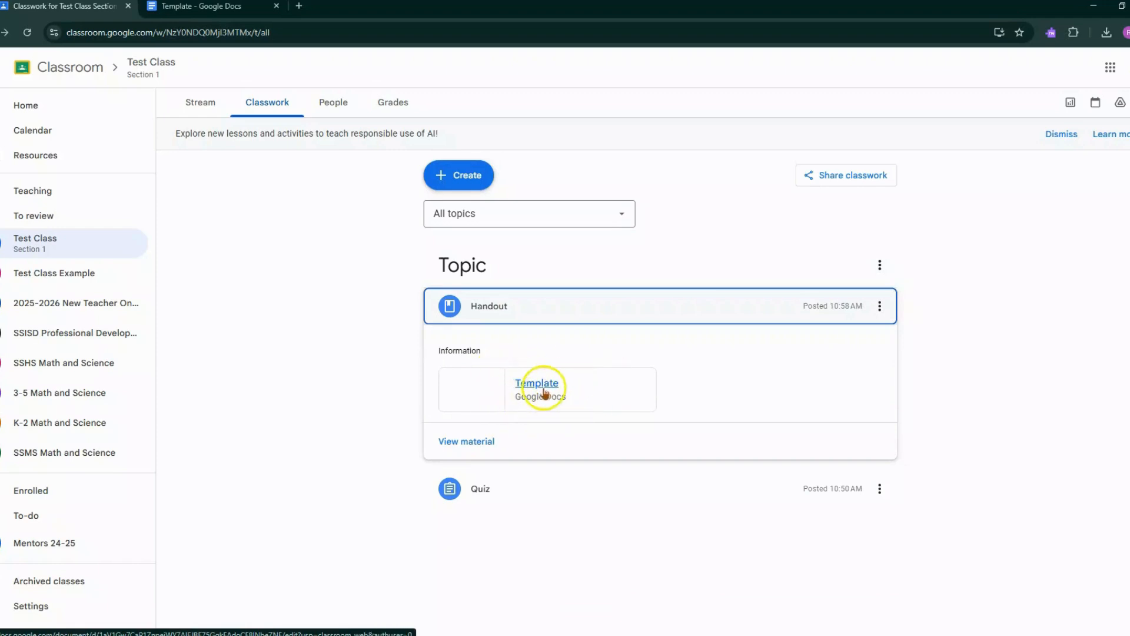
left_click(538, 383)
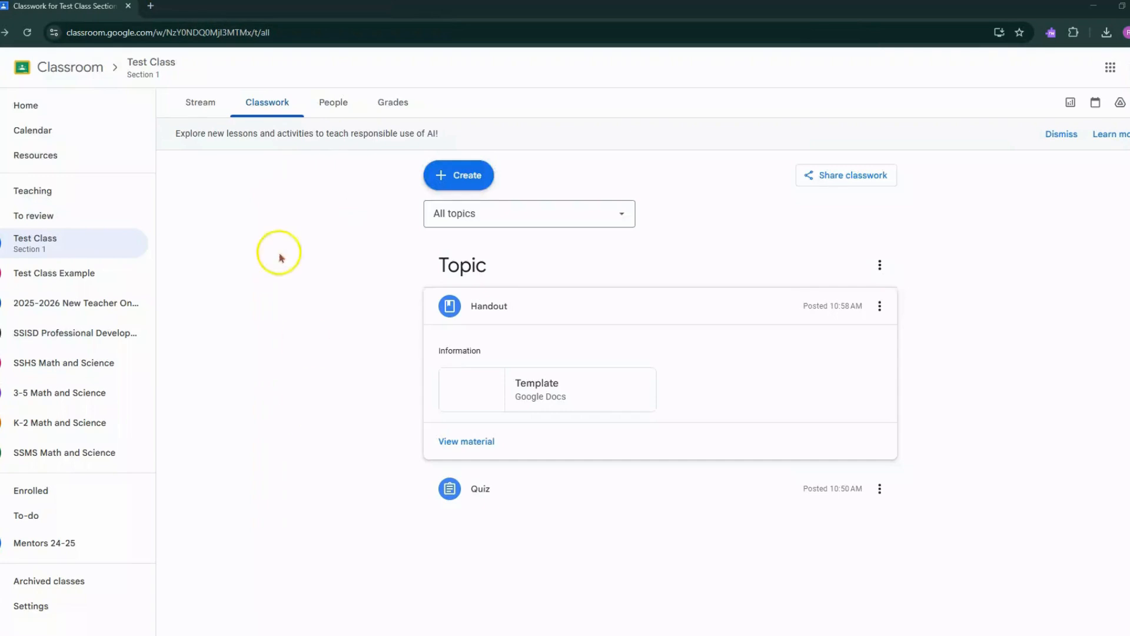
Display the class code from the Test Class stream and copy the invite link.
left_click(188, 101)
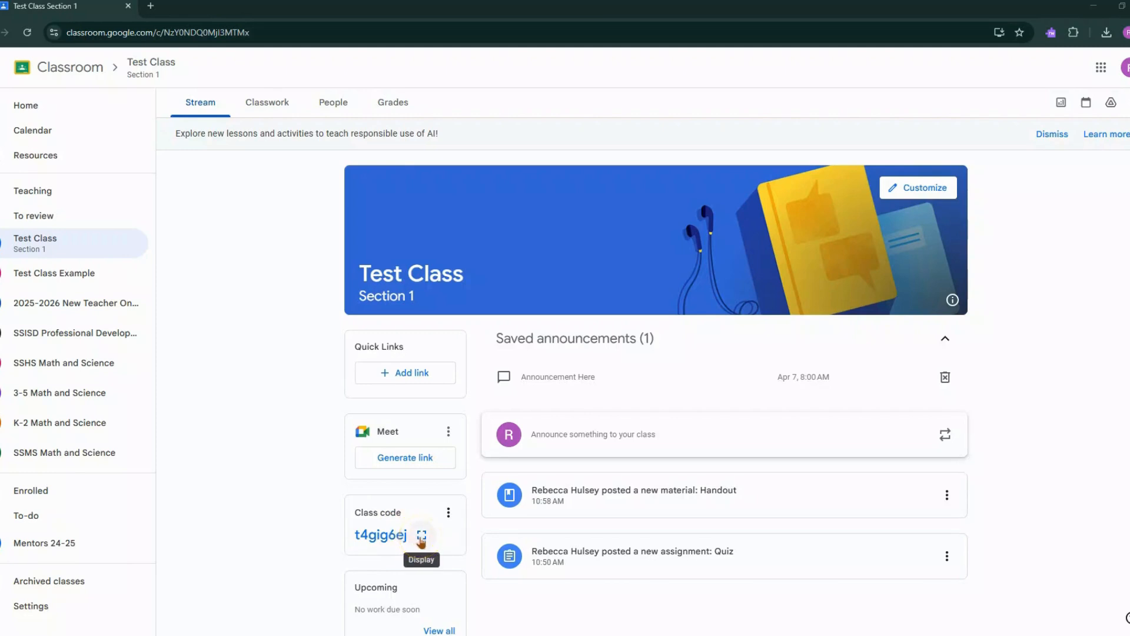
left_click(422, 537)
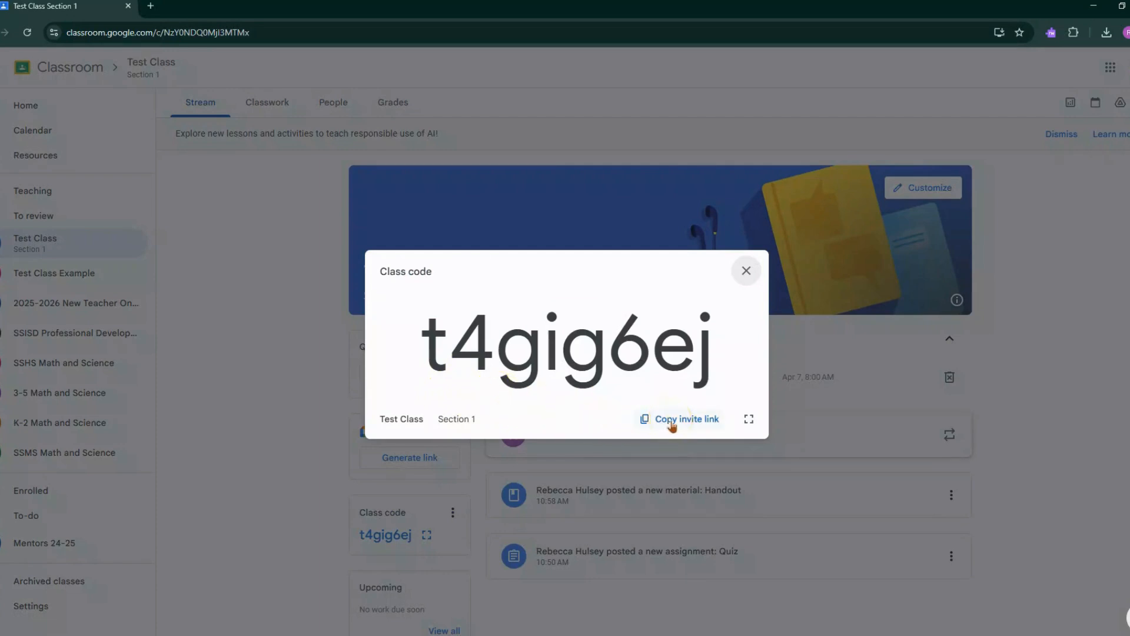
left_click(706, 424)
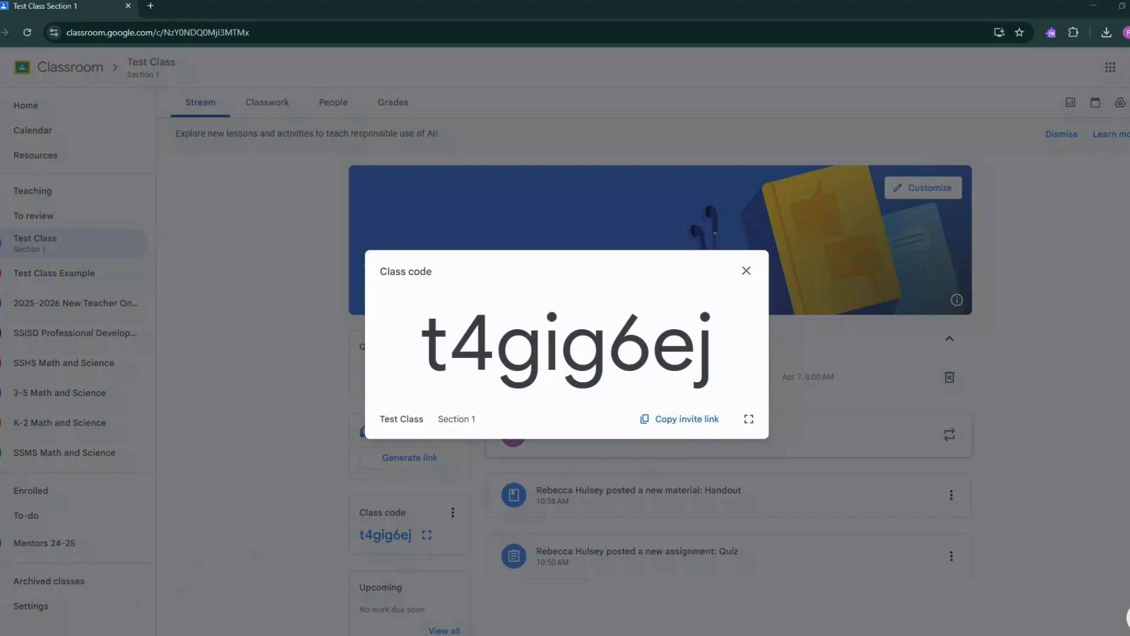
left_click(743, 274)
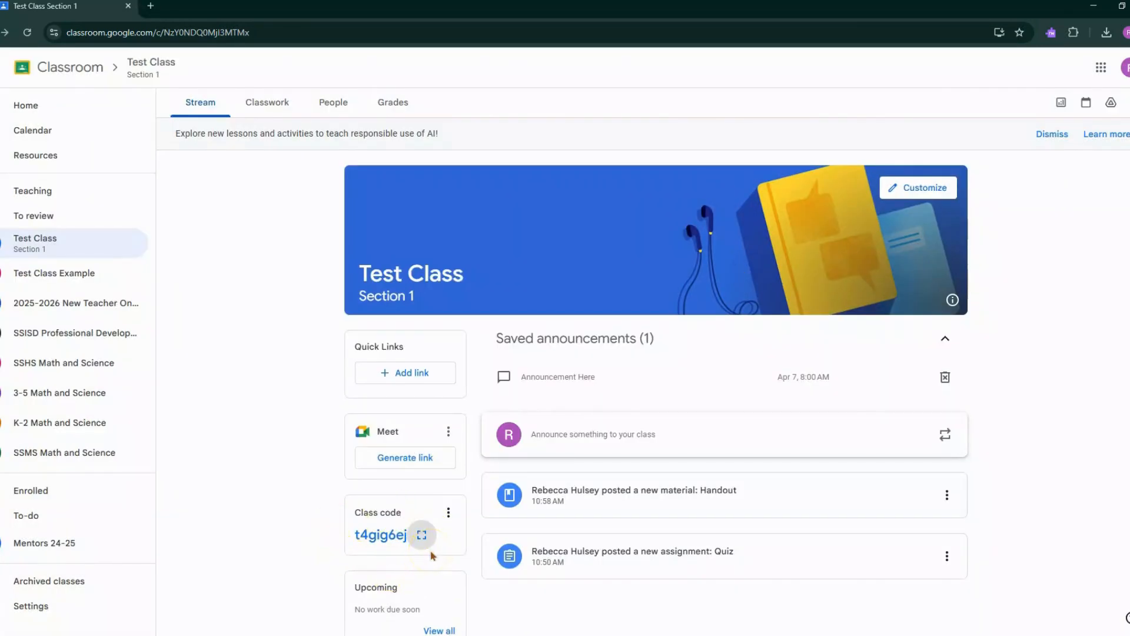
scroll(431, 555, "down", 1)
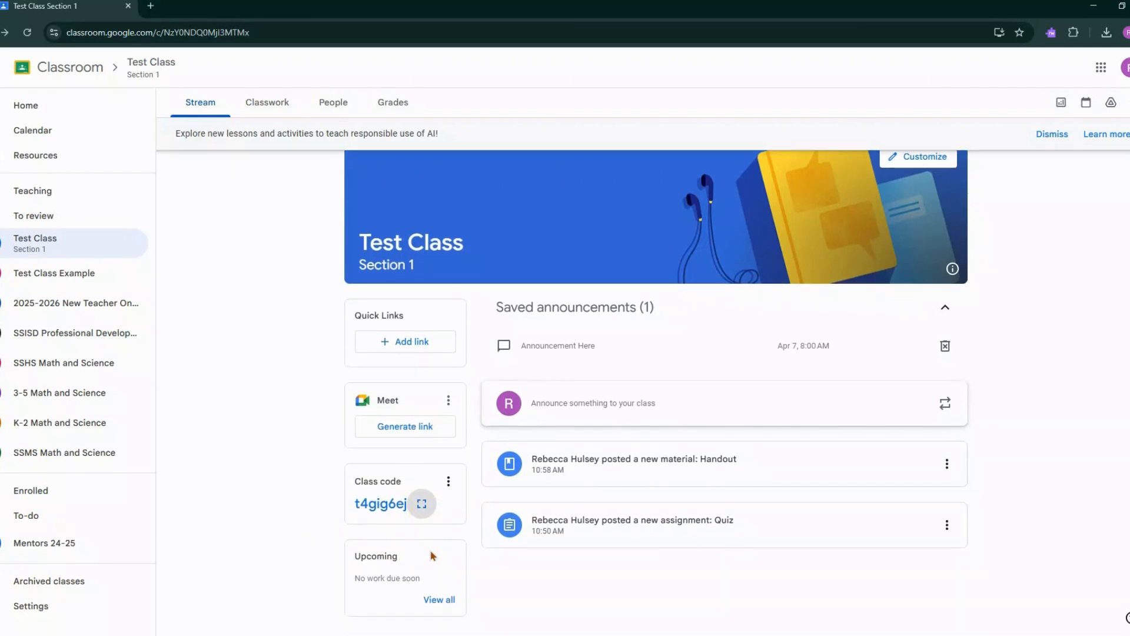
left_click(418, 544)
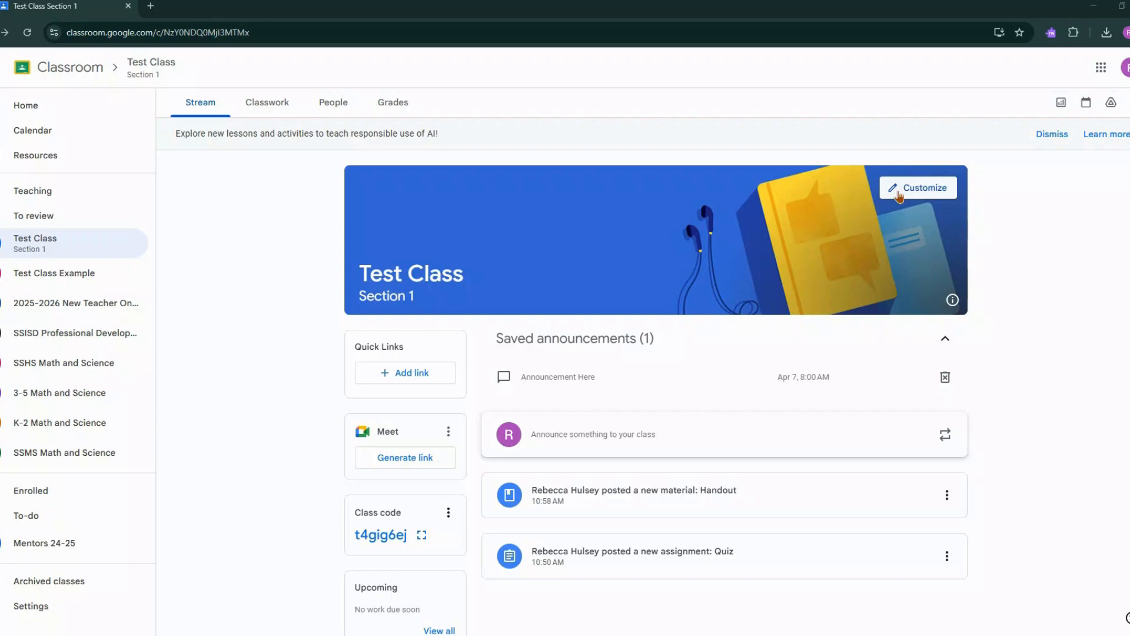
Try the pink theme color for Test Class and open the photo upload for the stream header image.
left_click(899, 196)
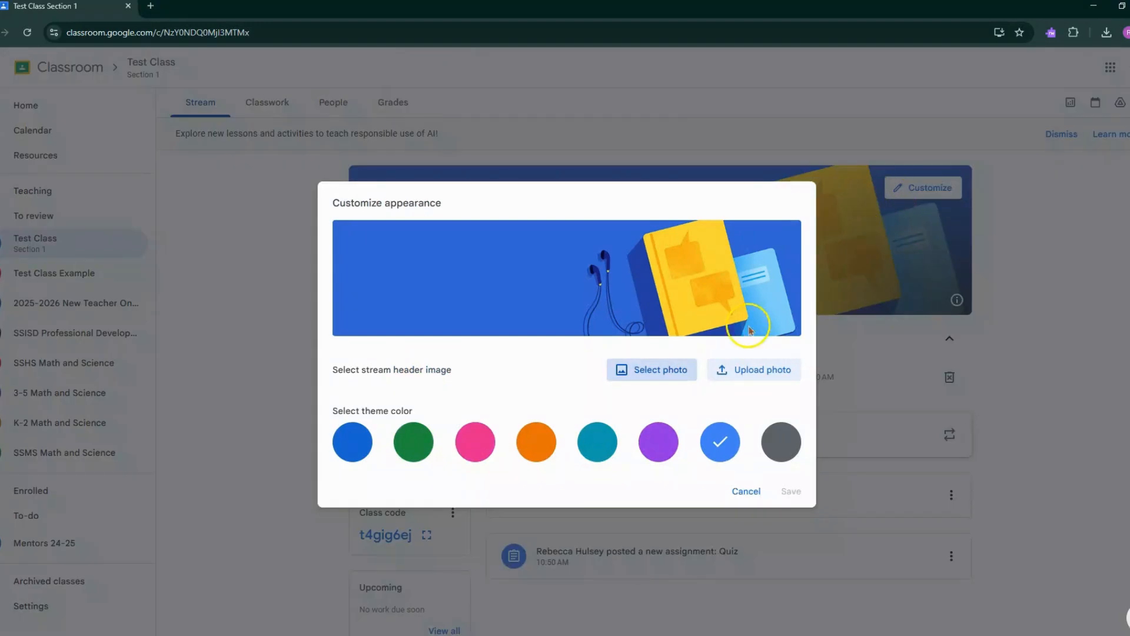
left_click(475, 443)
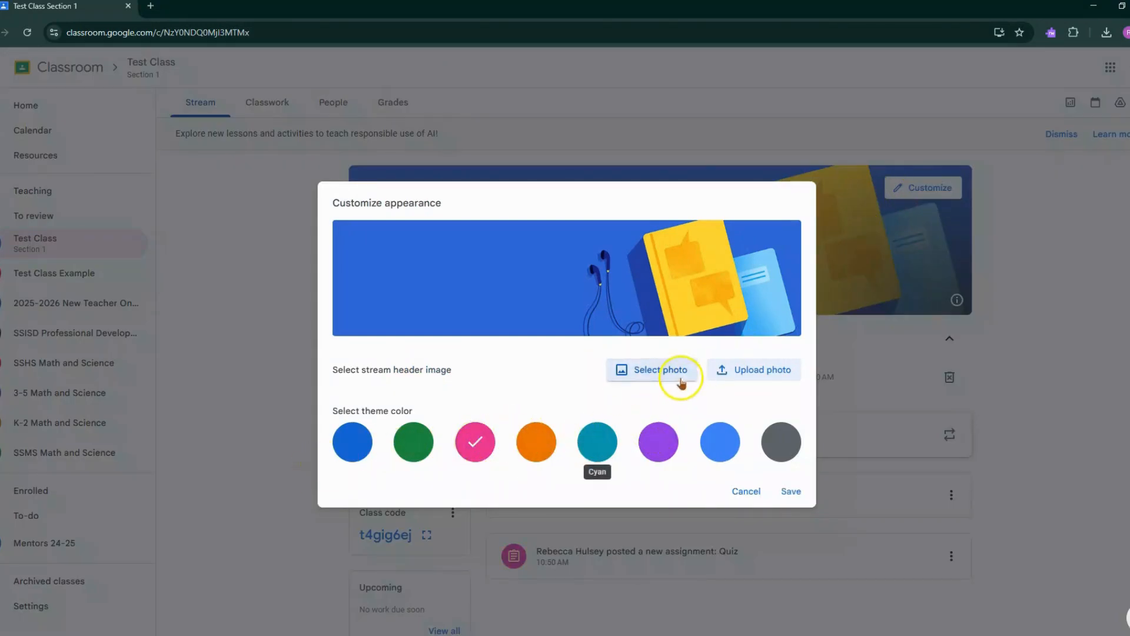
left_click(735, 379)
left_click(558, 412)
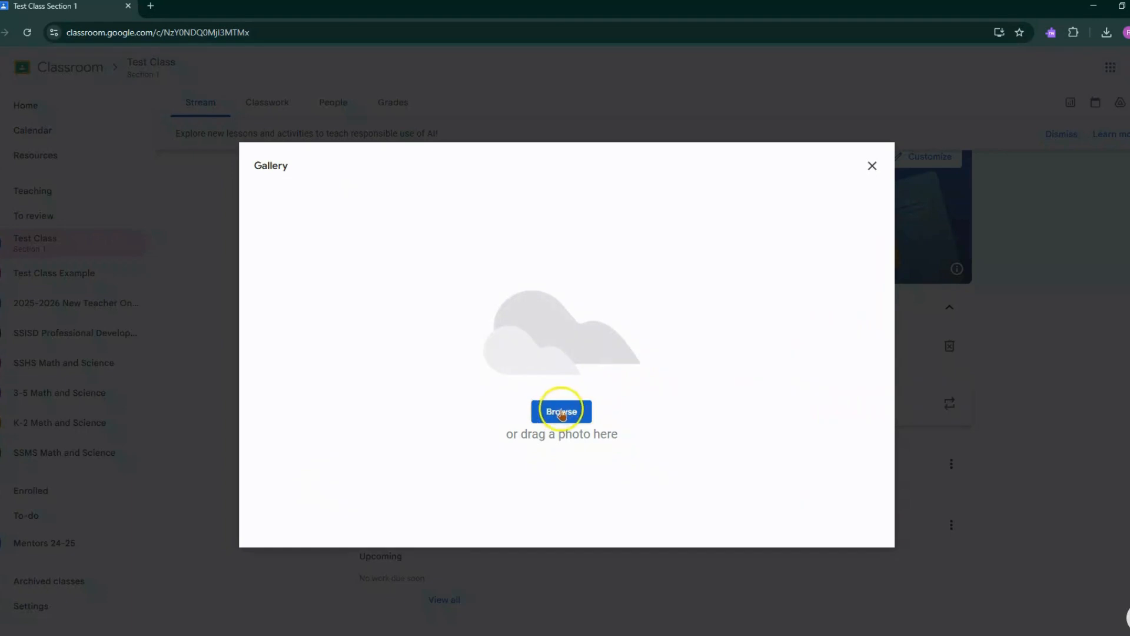
left_click(872, 166)
Browse the English & History, Math & Science and Other header image themes, and cancel the appearance customization.
left_click(627, 371)
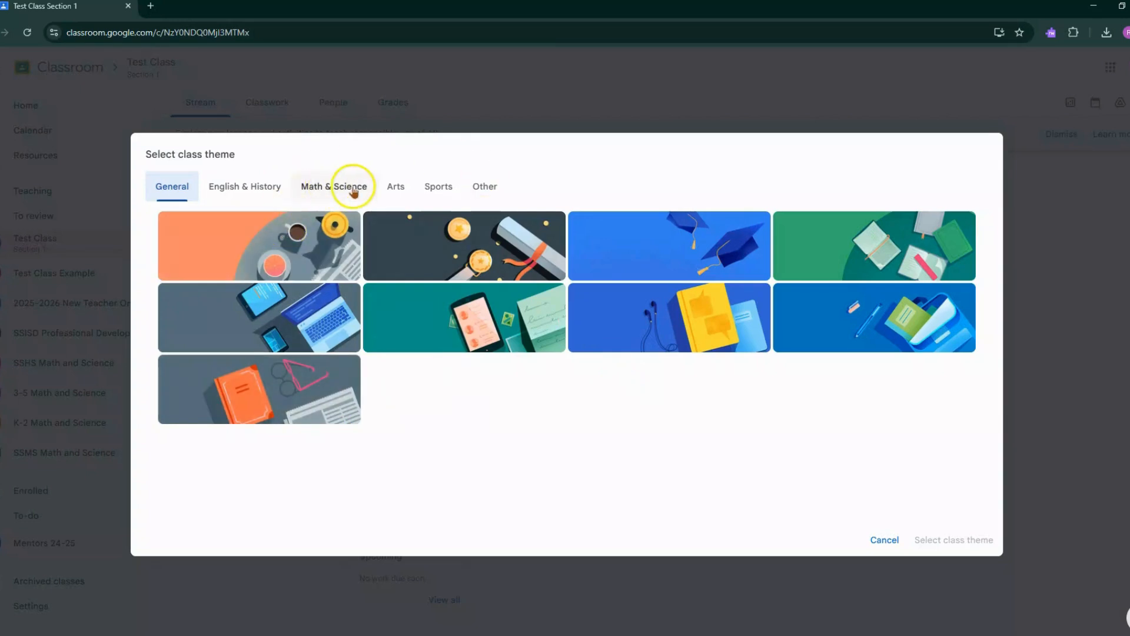
left_click(262, 188)
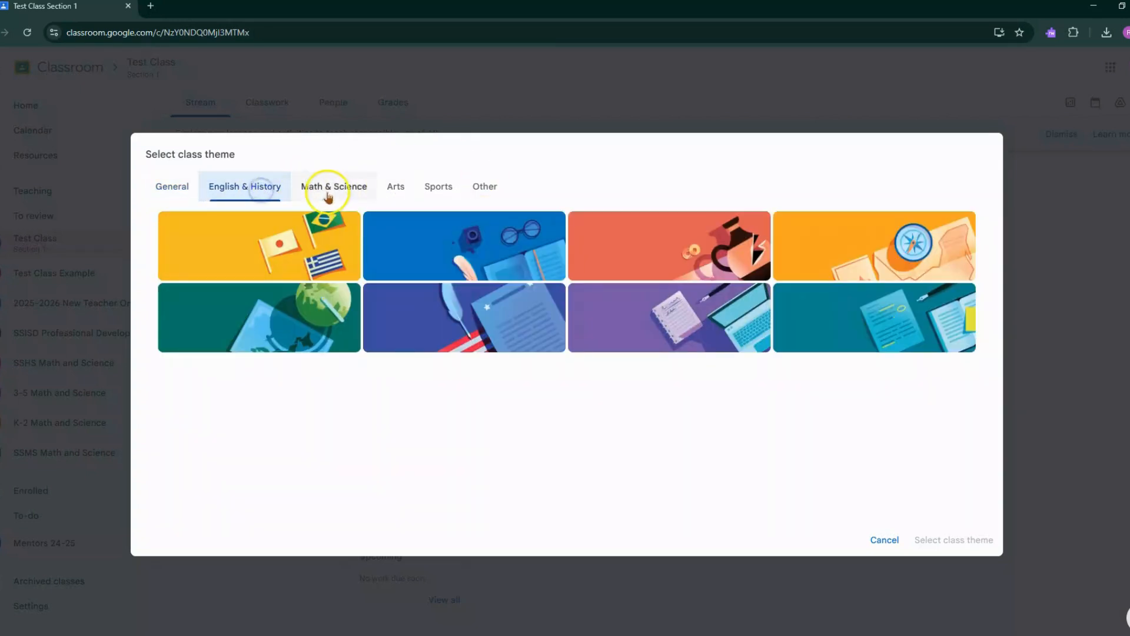
left_click(333, 191)
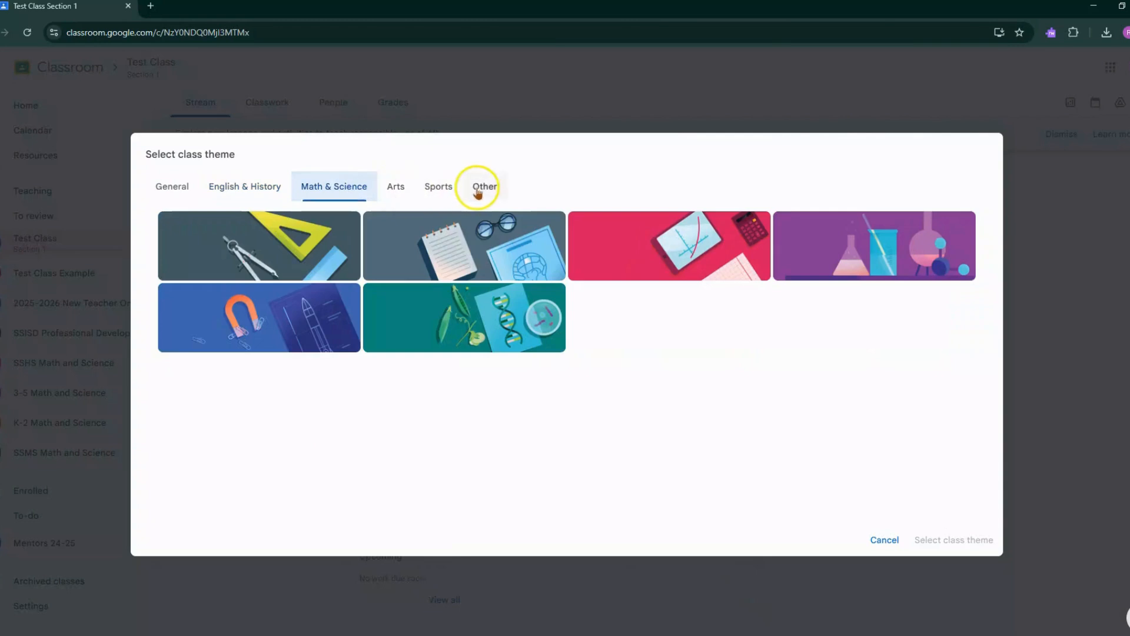
left_click(479, 191)
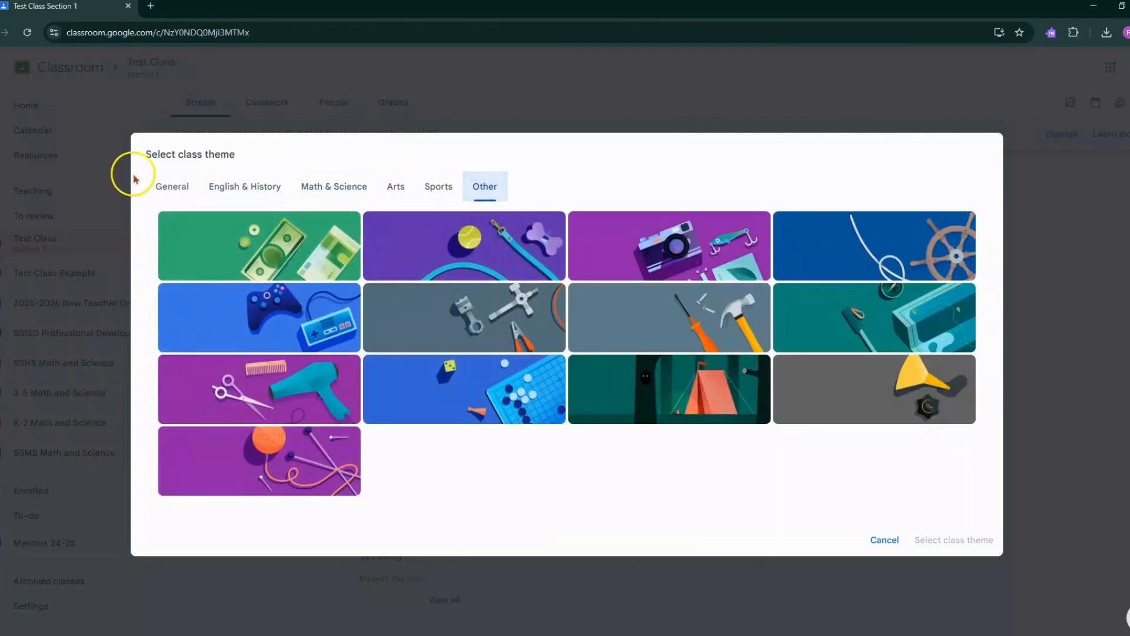
left_click(886, 539)
left_click(659, 570)
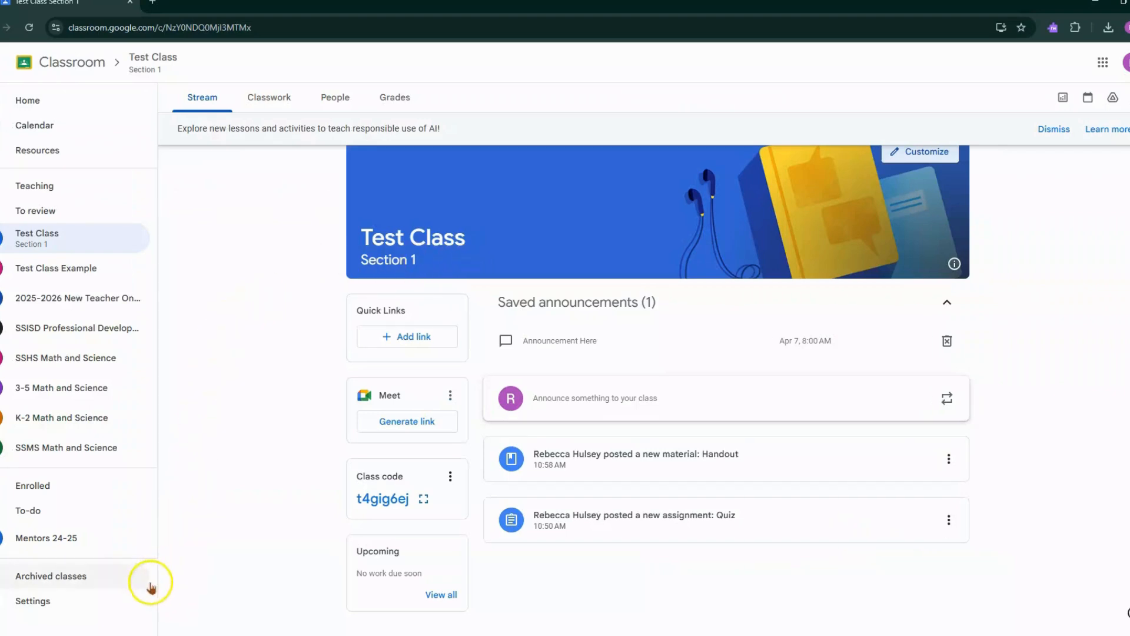
Open the Classroom settings and review the profile and email notification options.
left_click(118, 602)
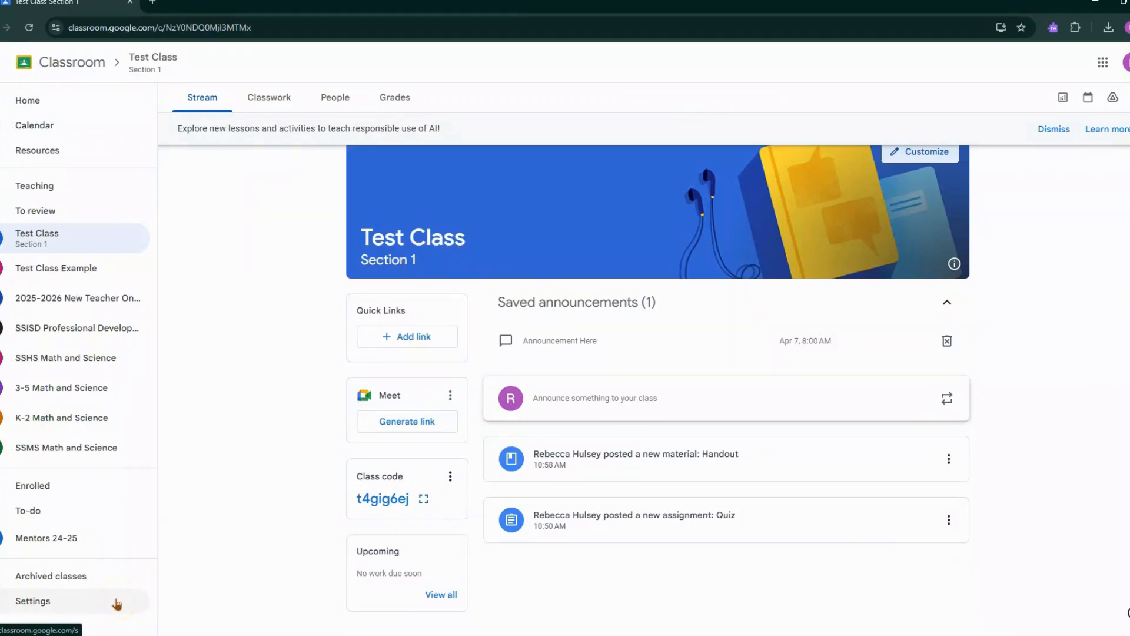
left_click(45, 604)
left_click(45, 605)
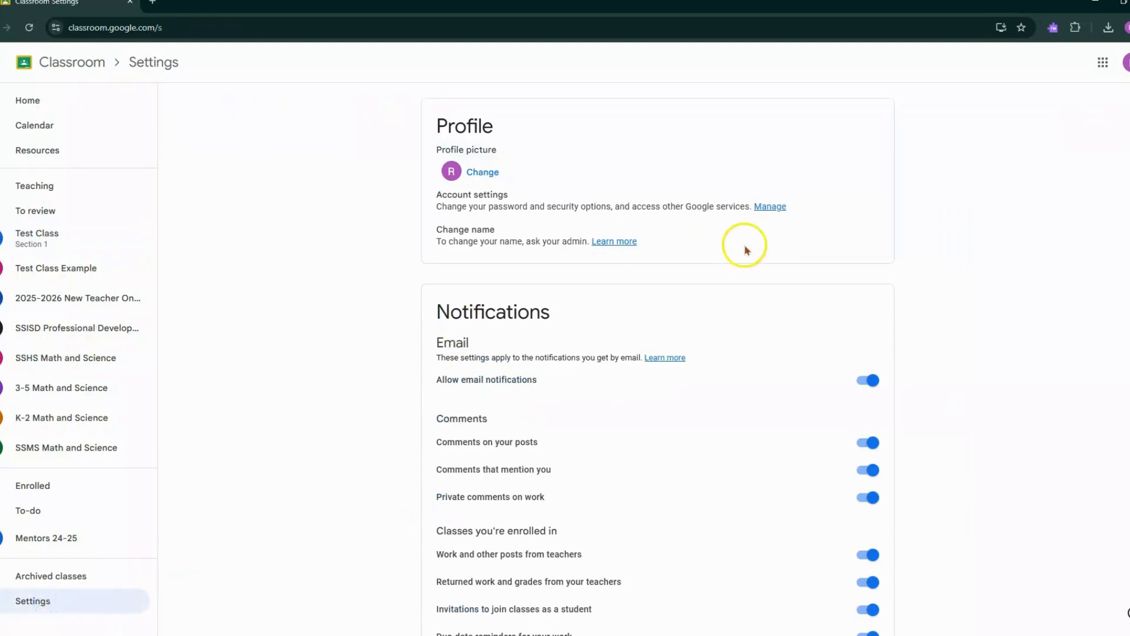
scroll(793, 248, "down", 1)
scroll(765, 271, "down", 1)
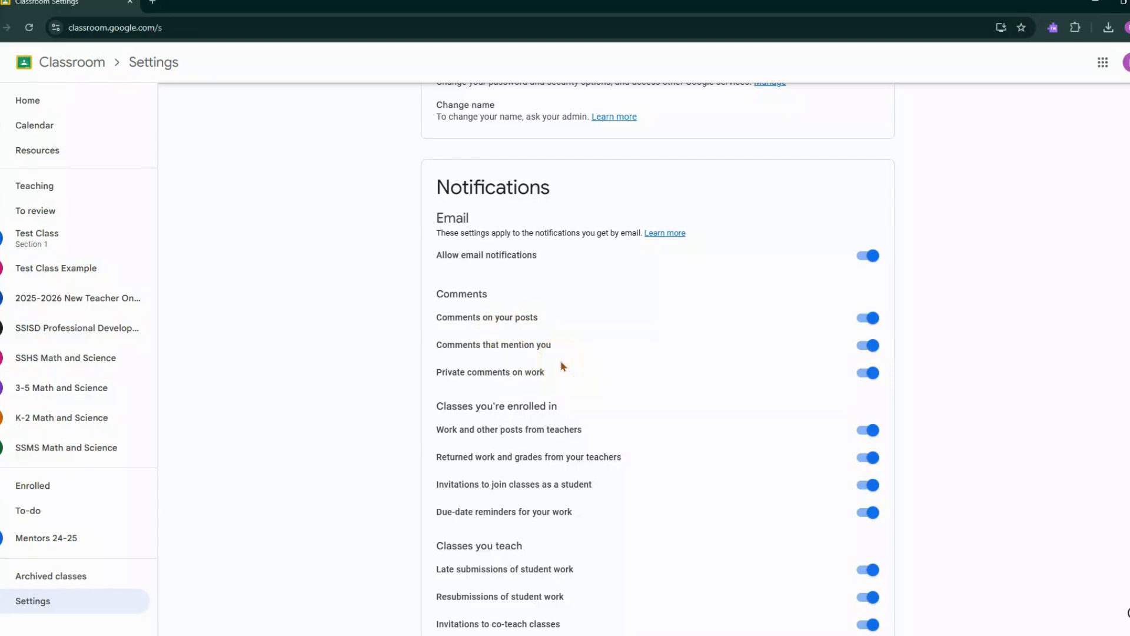
scroll(562, 366, "down", 1)
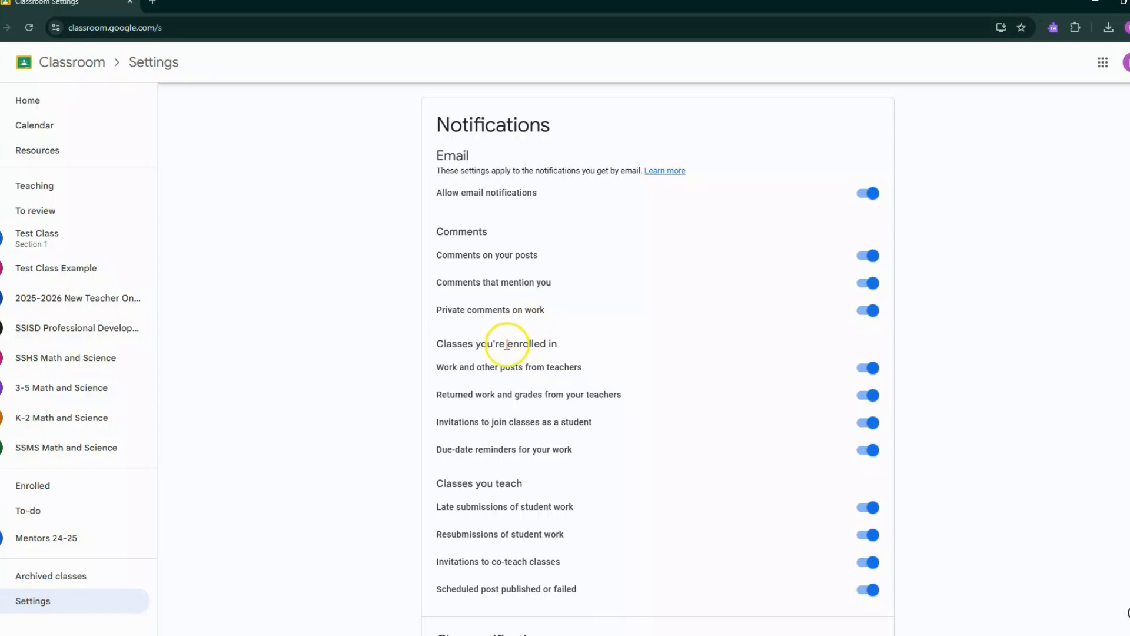
scroll(511, 348, "down", 1)
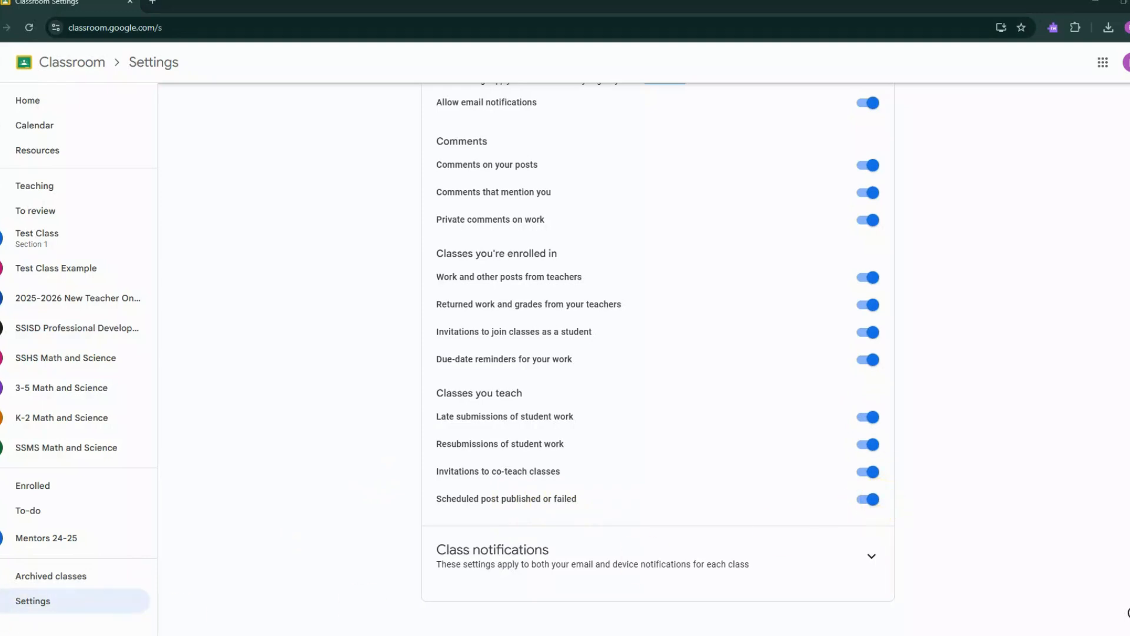
Expand the per-class notification settings and switch the notifications for Test Class Example off and back on.
left_click(872, 557)
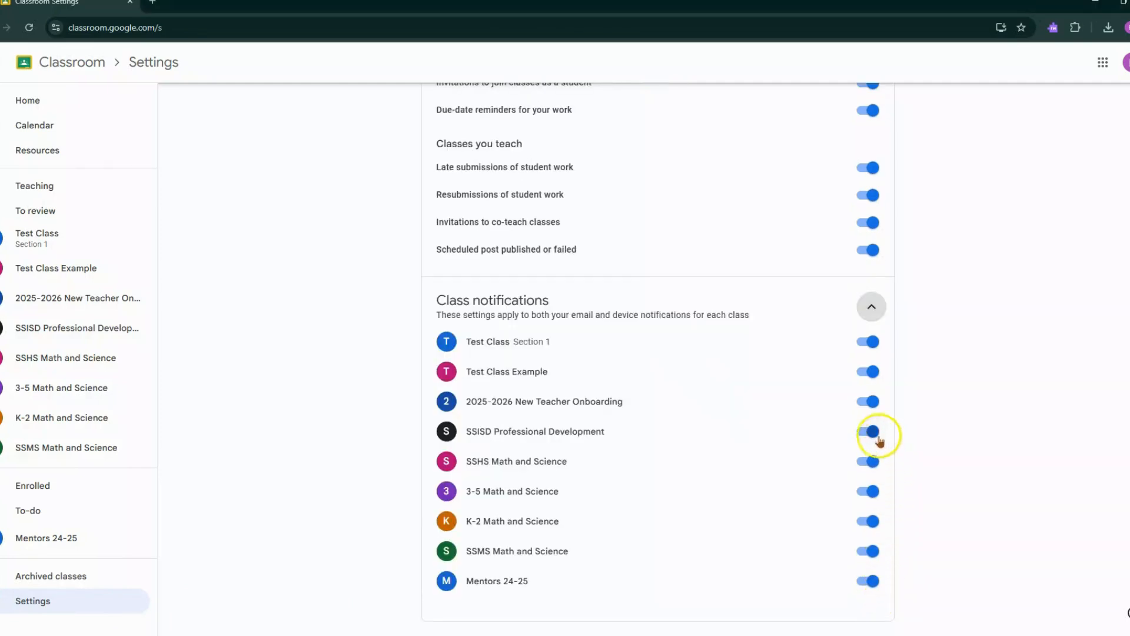
left_click(873, 371)
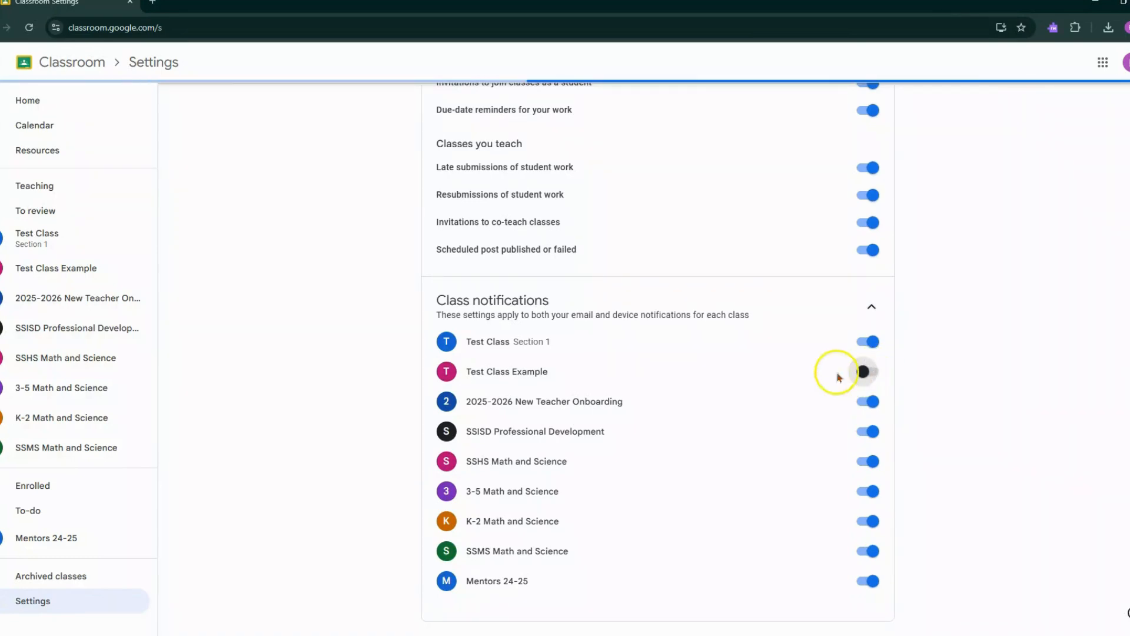
left_click(871, 371)
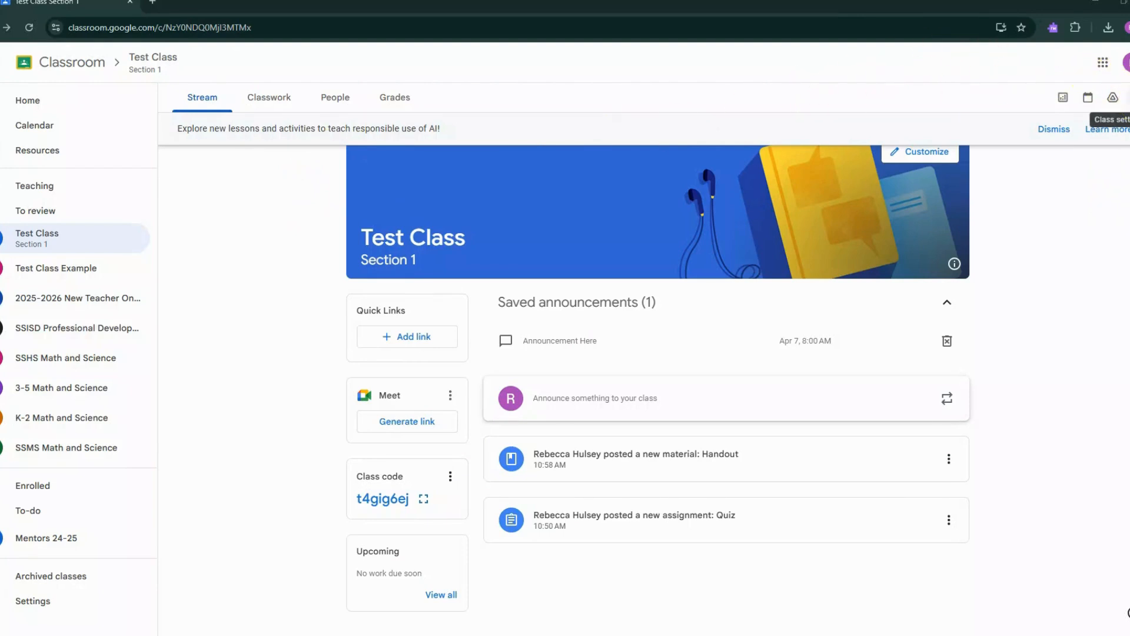
Open the class settings of Test Class and review the options for managing its invite codes.
left_click(1113, 98)
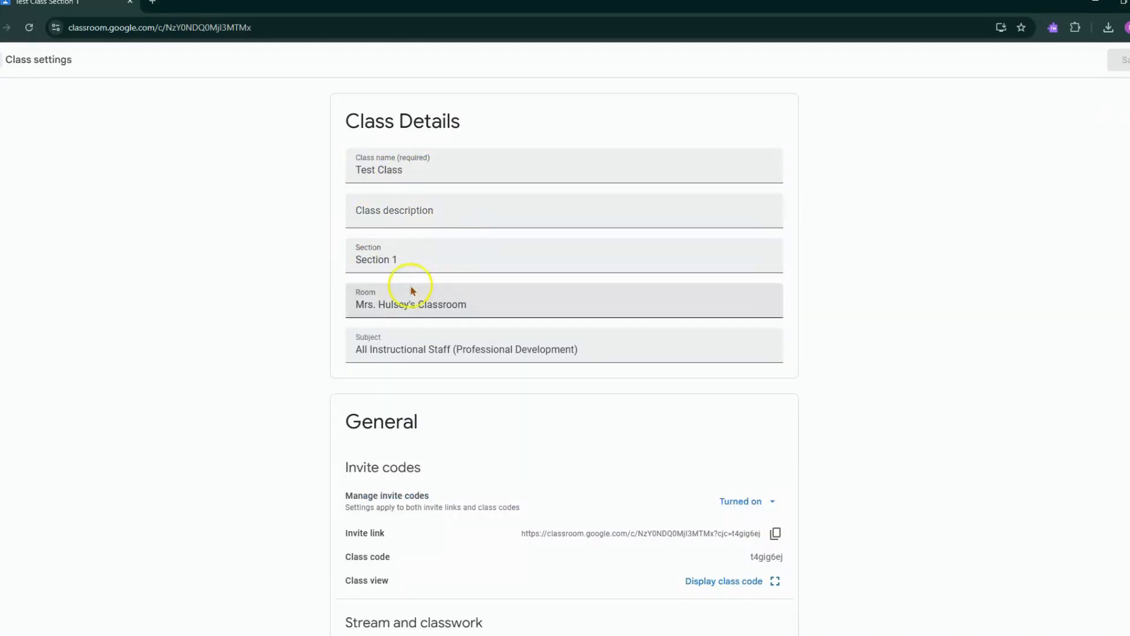
scroll(512, 388, "down", 2)
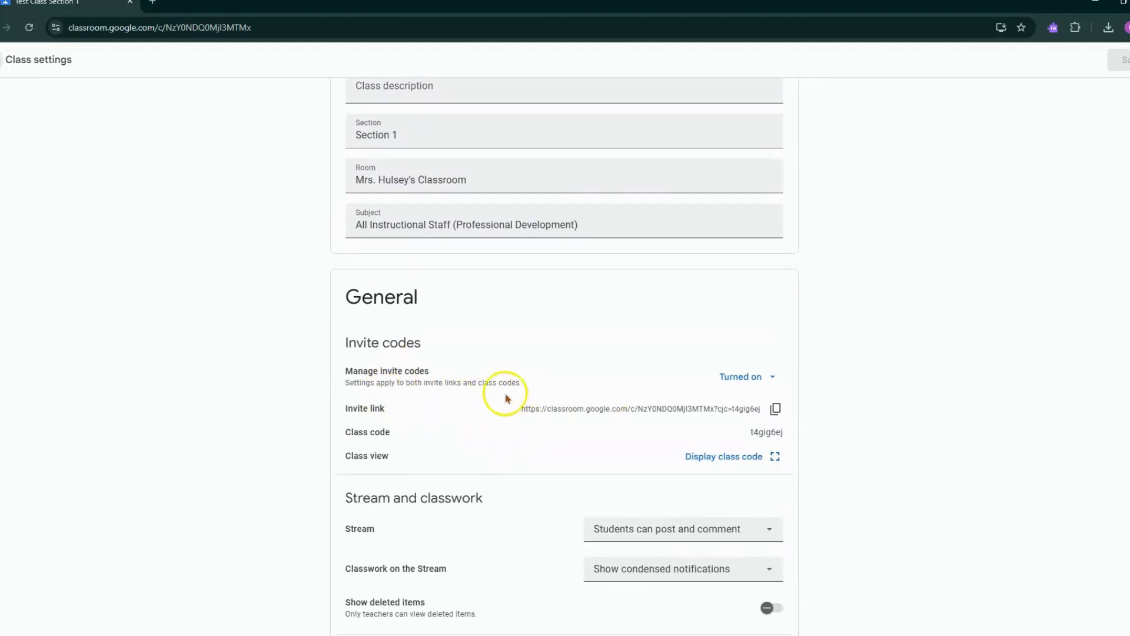
left_click(741, 386)
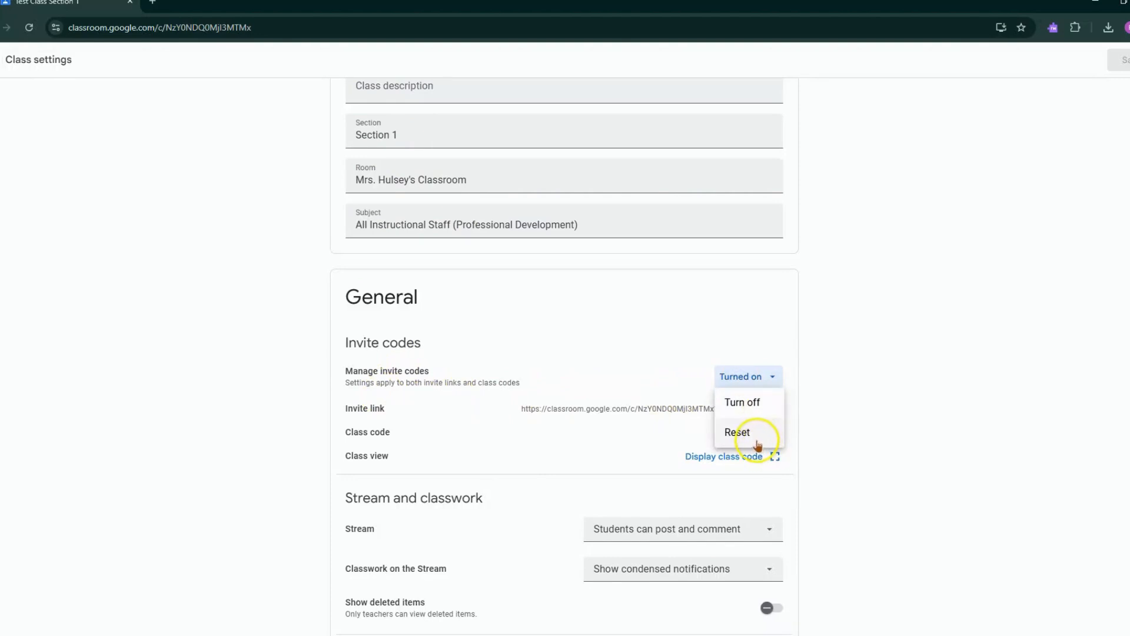
left_click(878, 295)
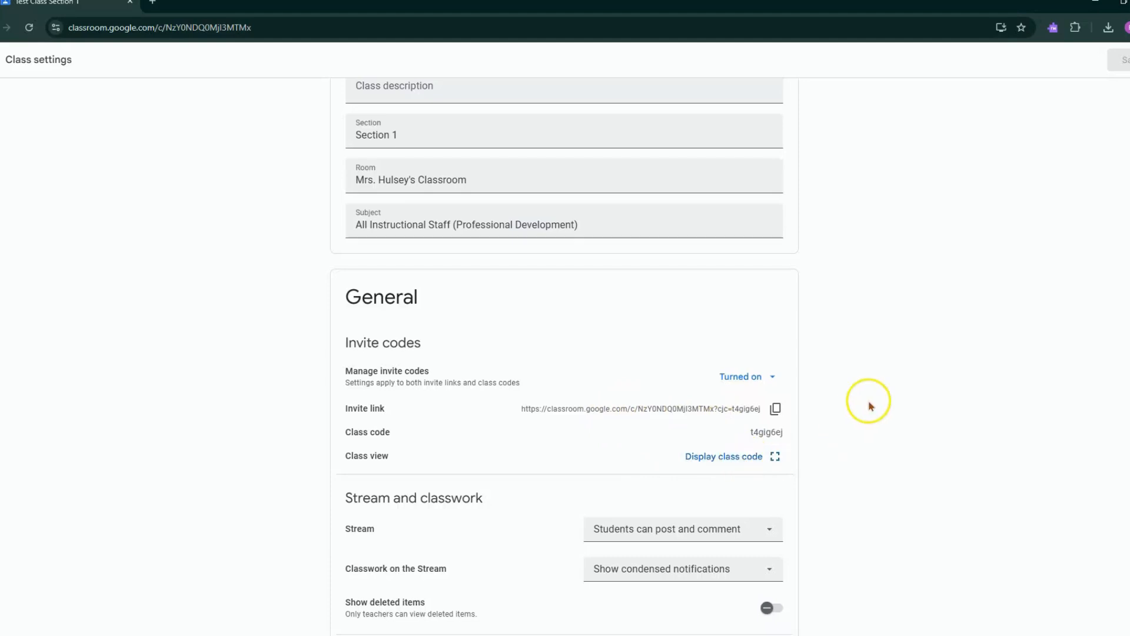
Set the Stream permission so that only teachers can post or comment.
scroll(870, 406, "down", 3)
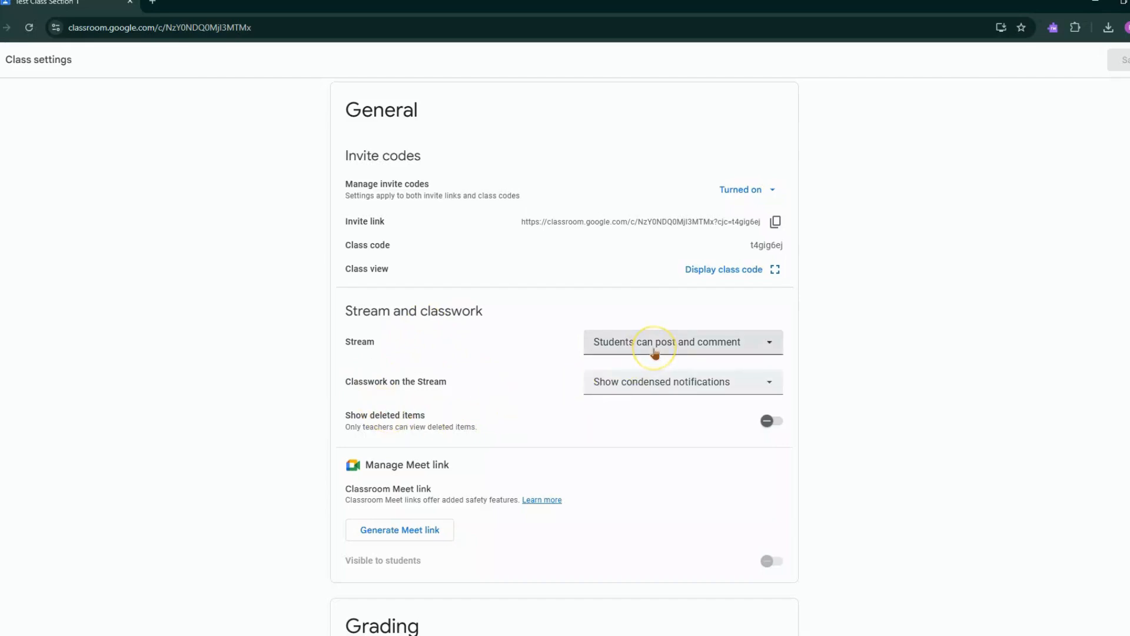
left_click(655, 353)
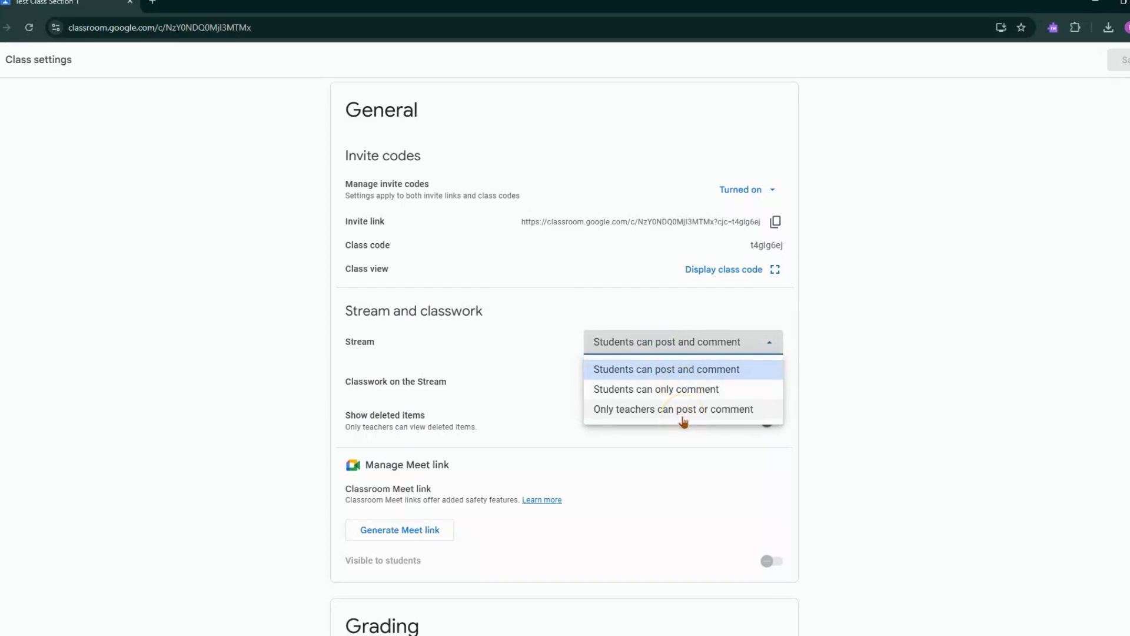
left_click(683, 422)
Review the grading settings and the available overall grade calculation options.
scroll(881, 366, "down", 8)
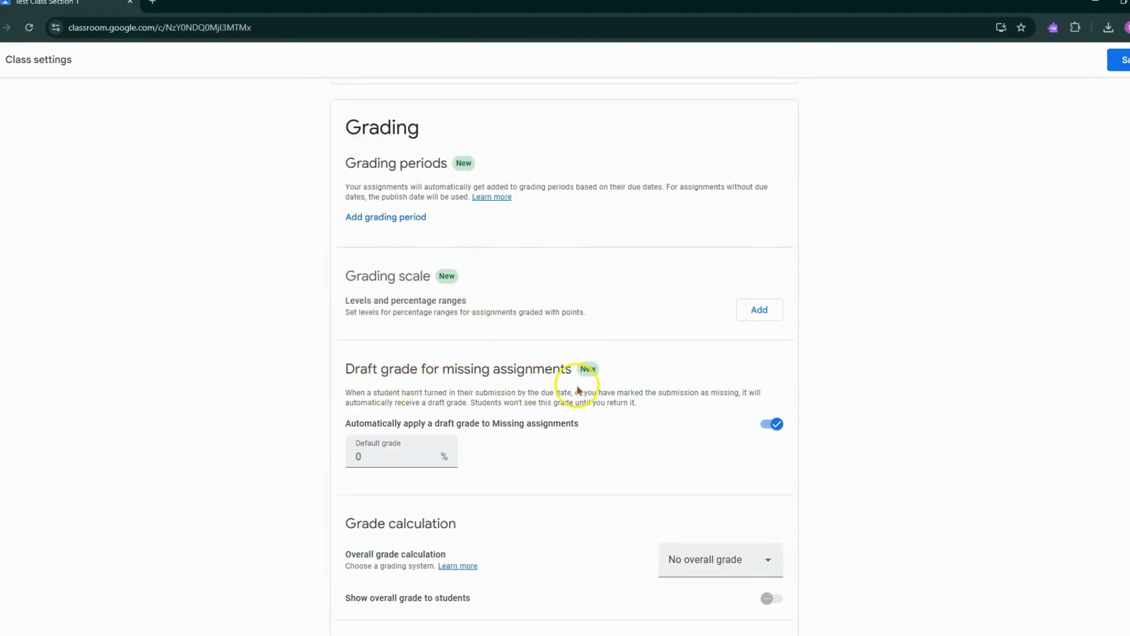
scroll(579, 390, "down", 1)
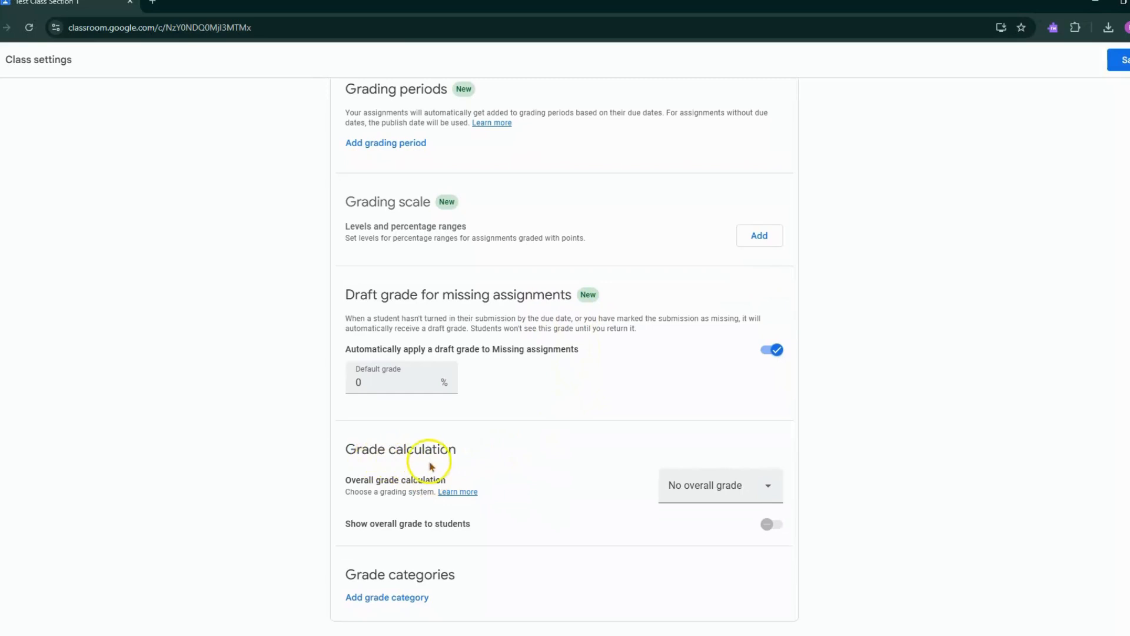
left_click(723, 490)
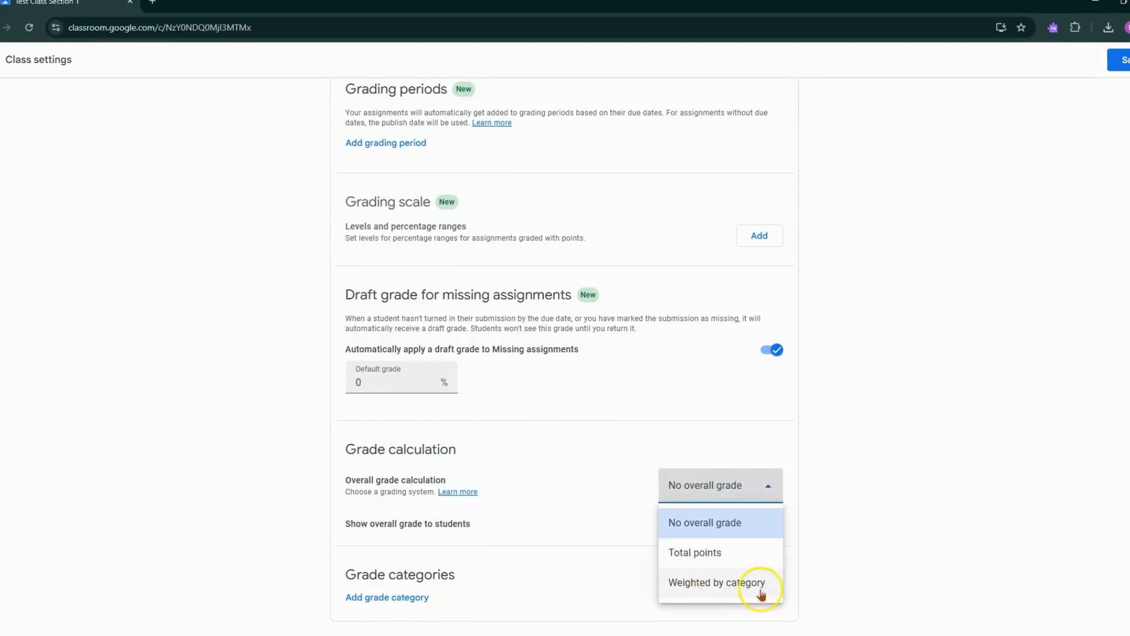
left_click(792, 388)
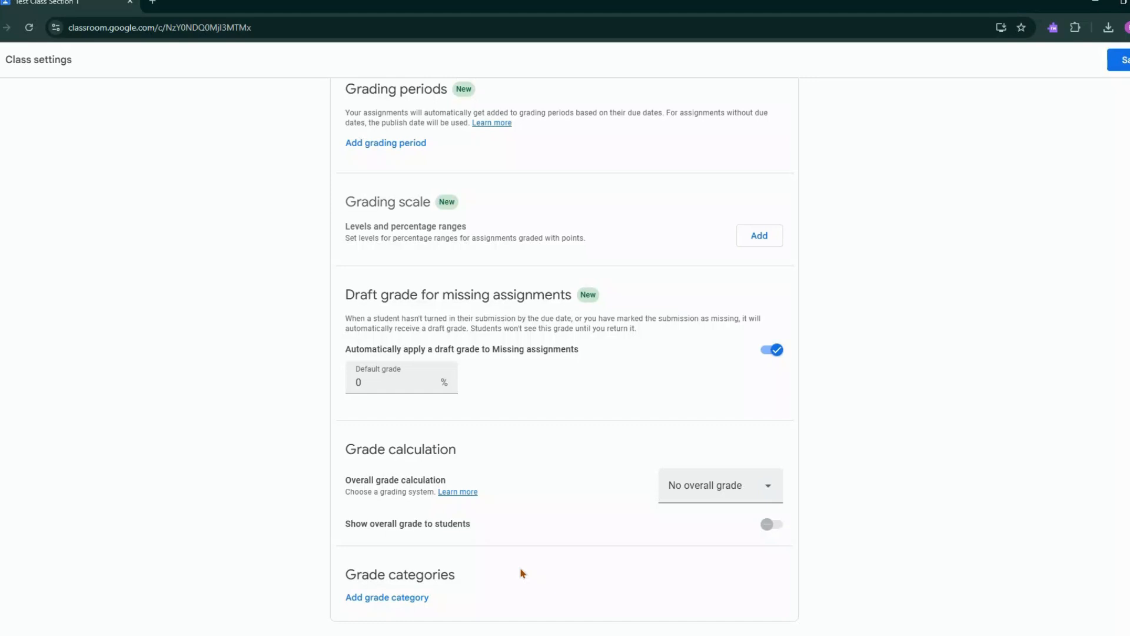
Add a grade category named Test in the grading settings.
left_click(416, 601)
scroll(648, 530, "down", 1)
left_click(738, 427)
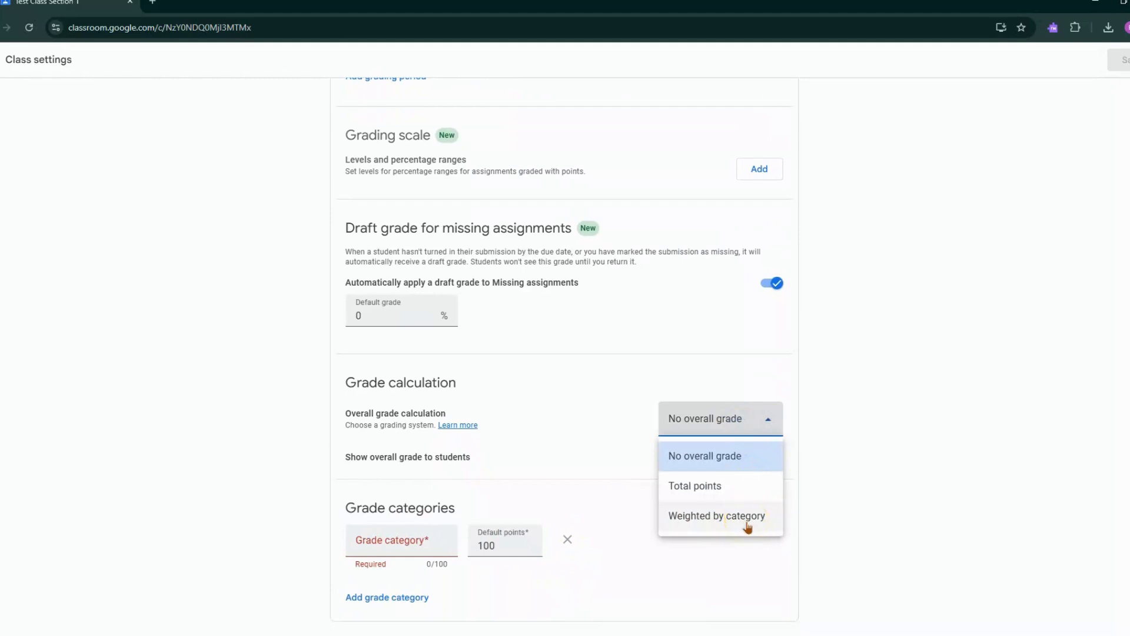
left_click(635, 560)
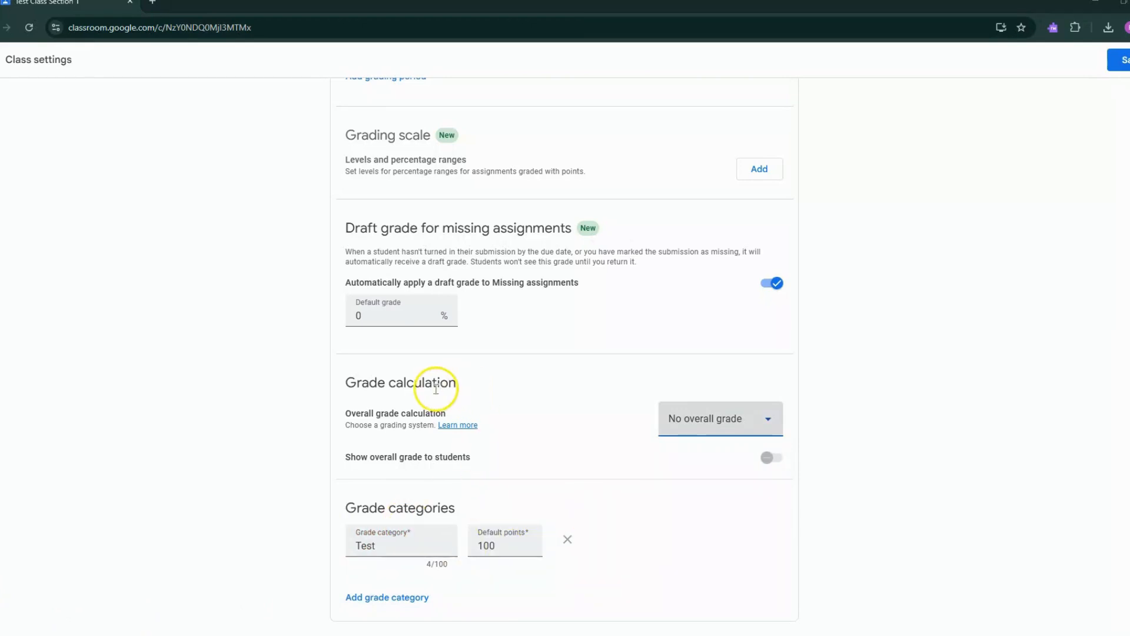
Set the overall grade calculation to Weighted by category and turn on showing the overall grade to students.
left_click(692, 421)
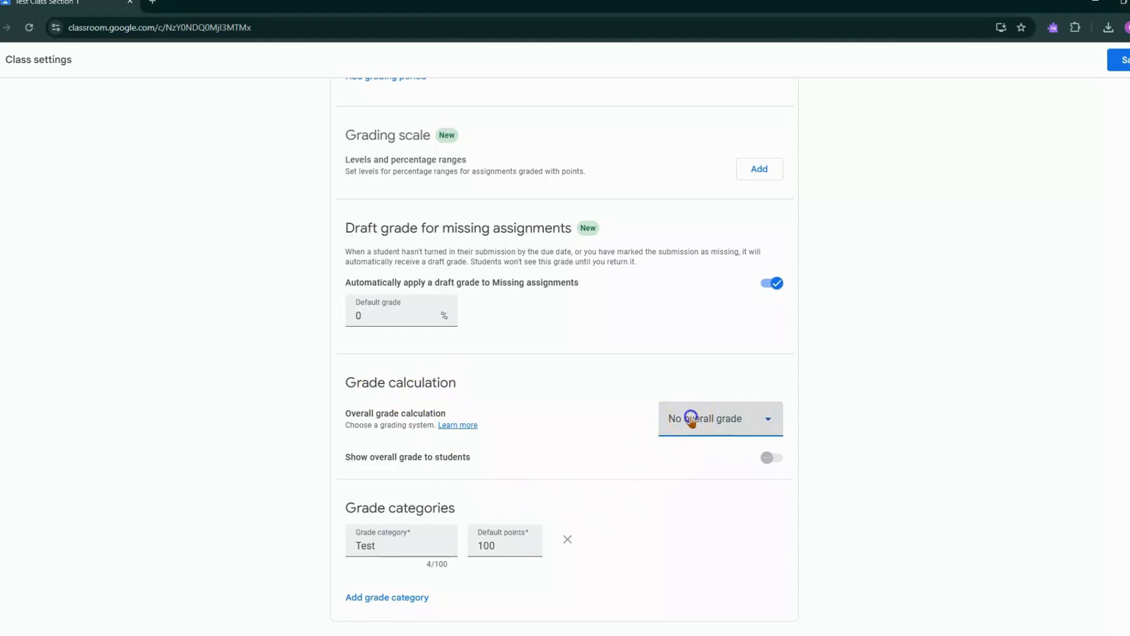
left_click(759, 516)
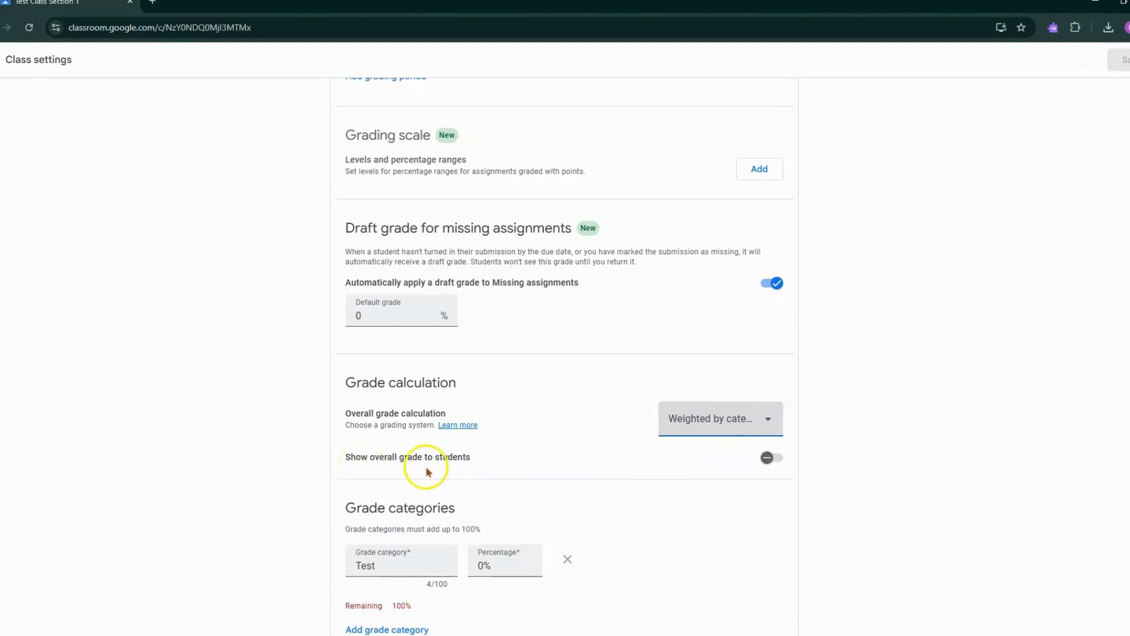
left_click(770, 460)
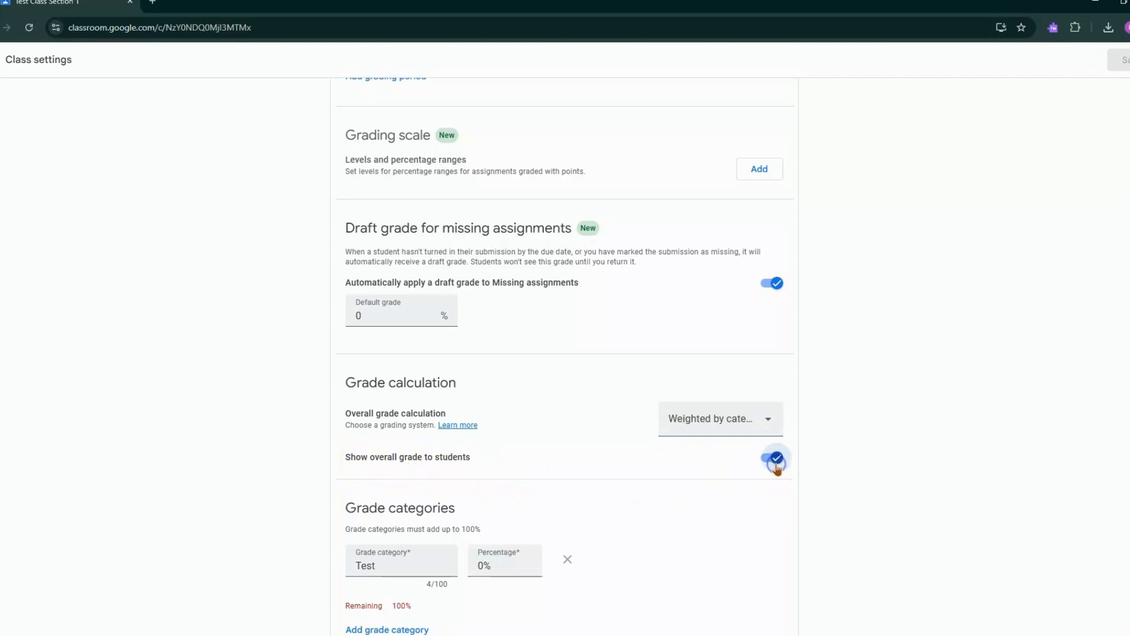
Set the percentage of the Test grade category to 20.
scroll(762, 487, "down", 1)
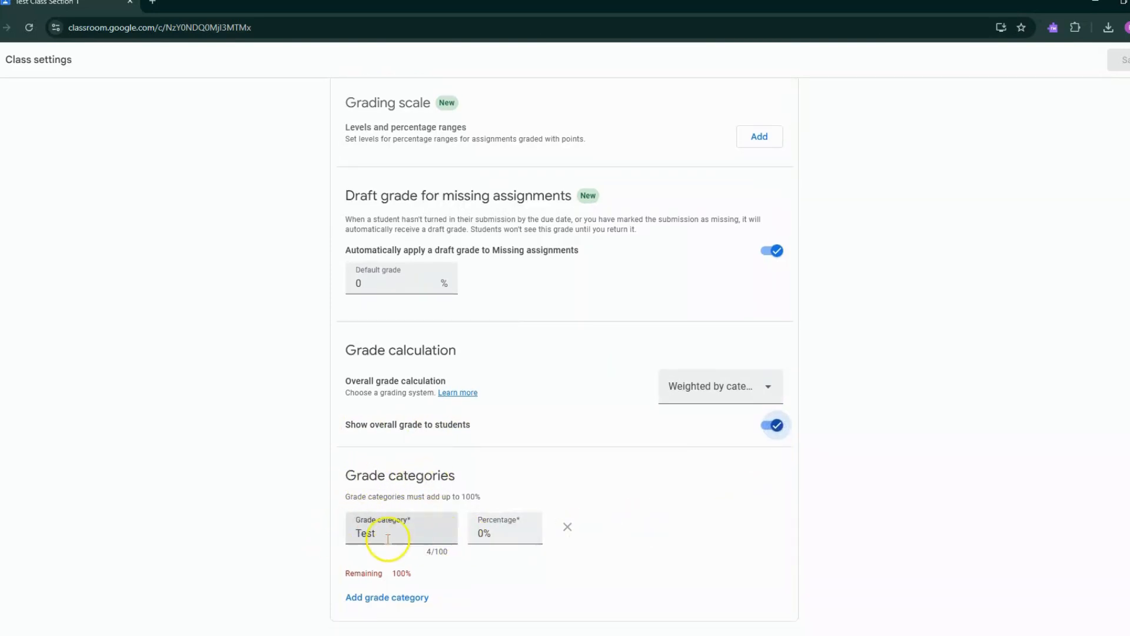
left_click_drag(497, 532, 475, 538)
type("20")
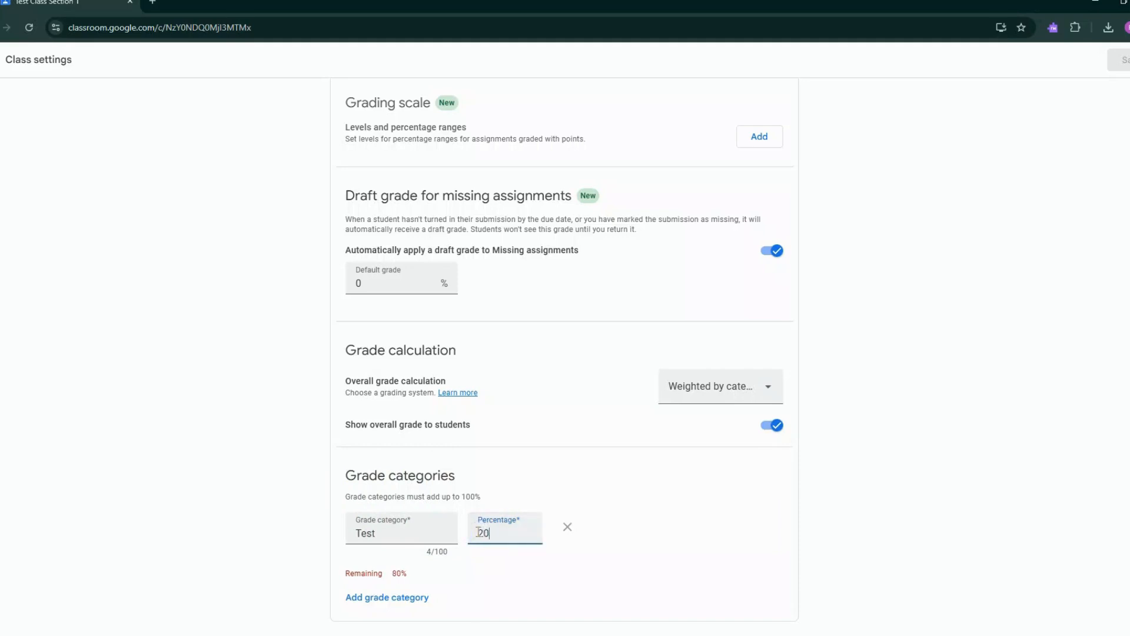
left_click(526, 569)
Add a second grade category named Daily with a percentage of 80.
left_click(404, 598)
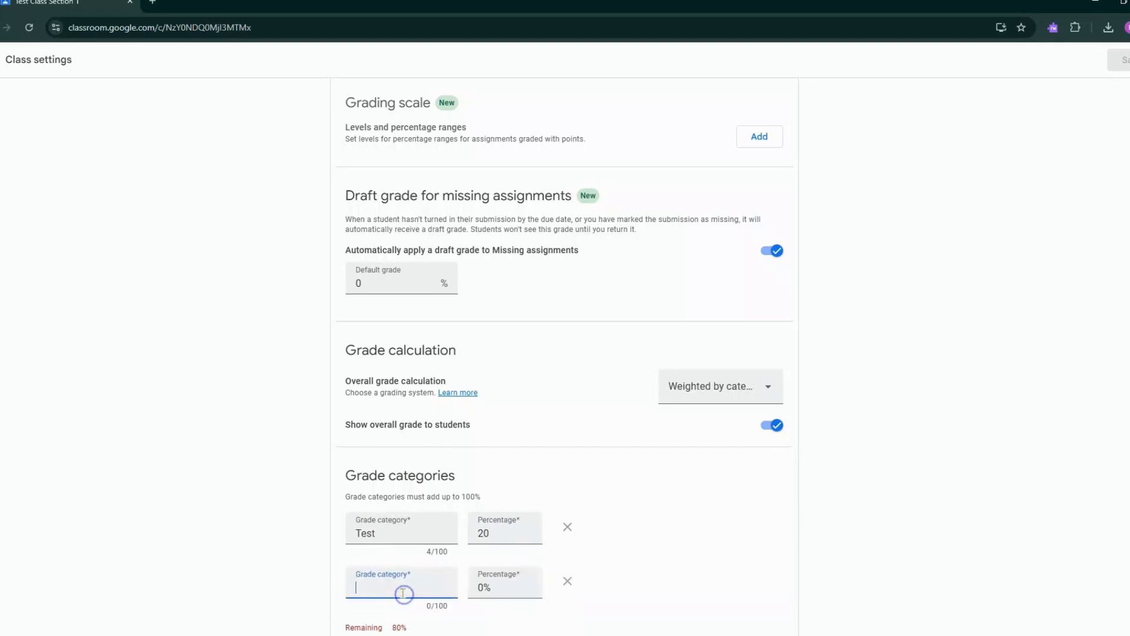
type("Daily")
left_click(478, 588)
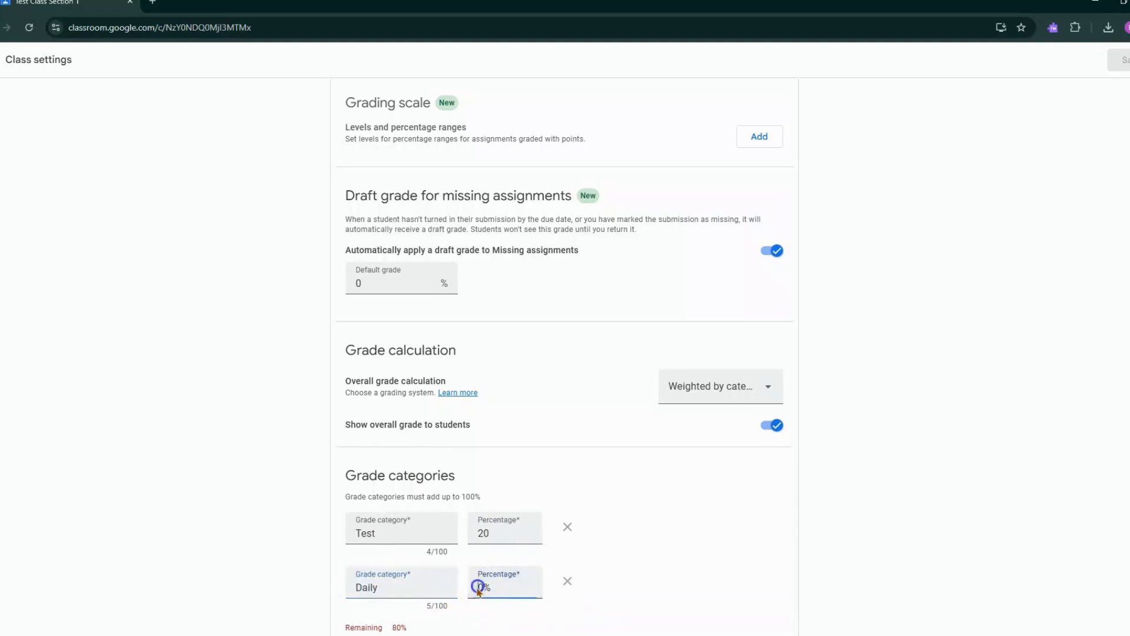
type("80")
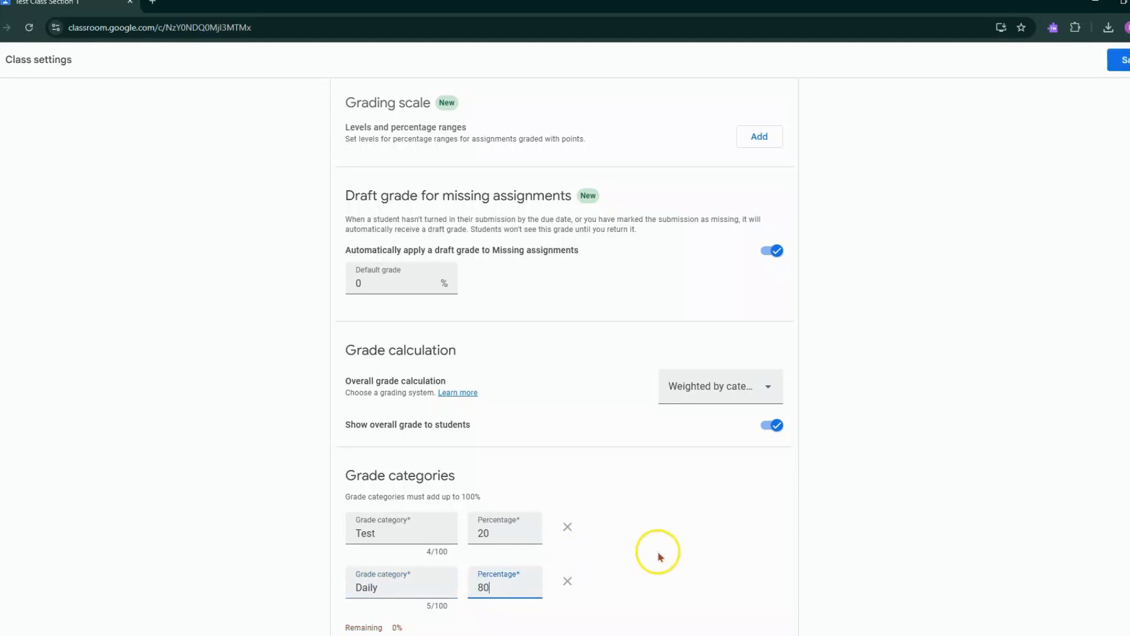
left_click(656, 550)
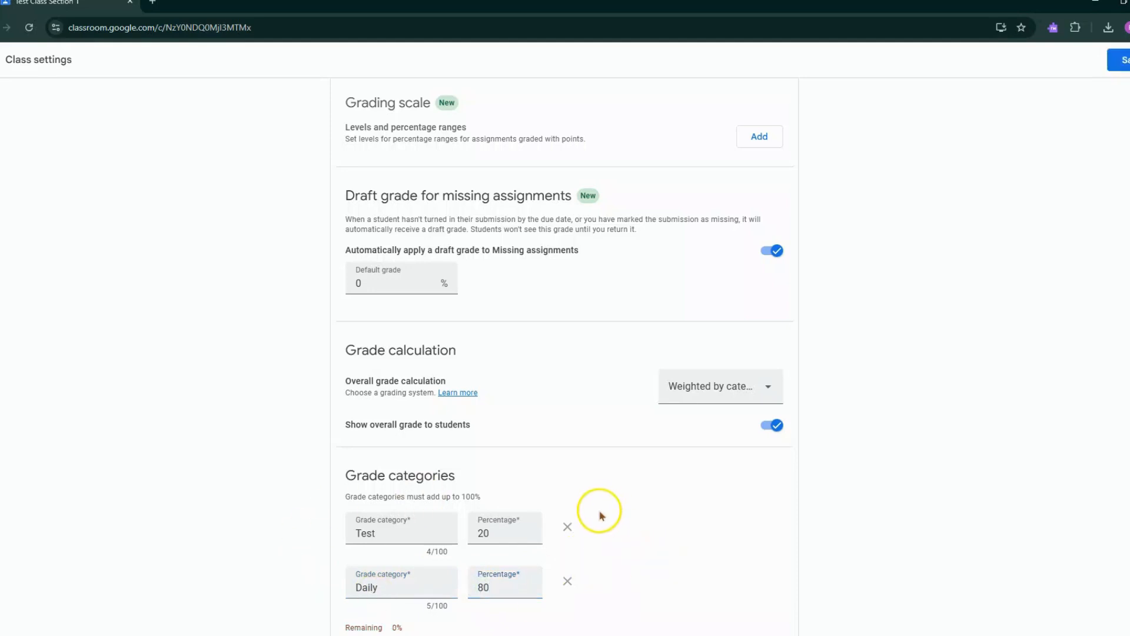
Check over the grading and class details, and save the class settings.
scroll(650, 511, "down", 1)
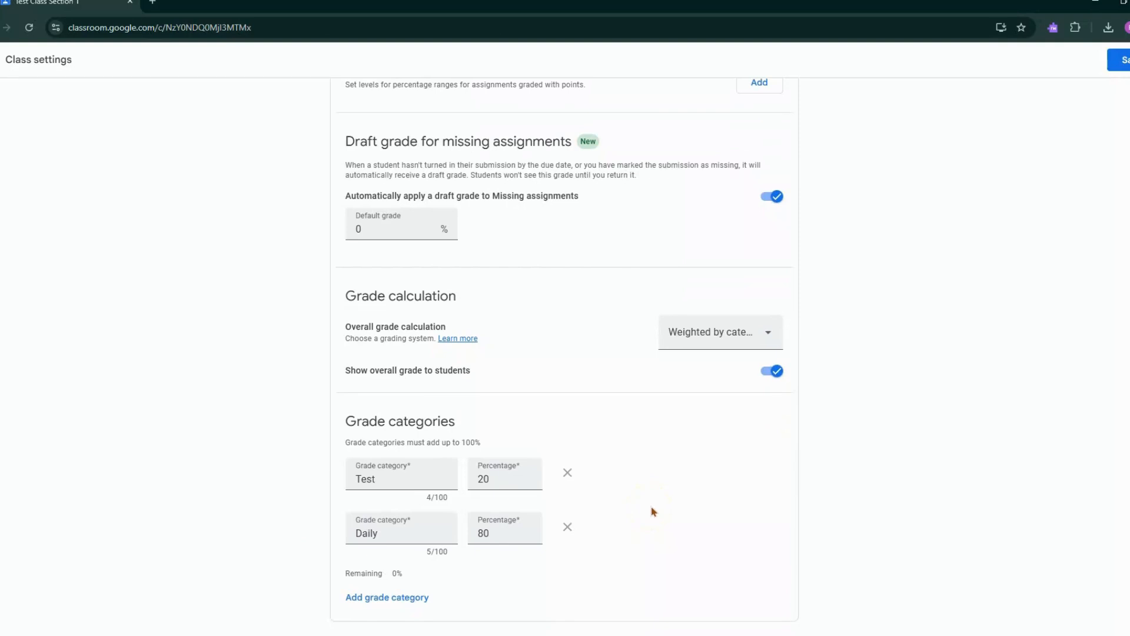
scroll(736, 134, "up", 15)
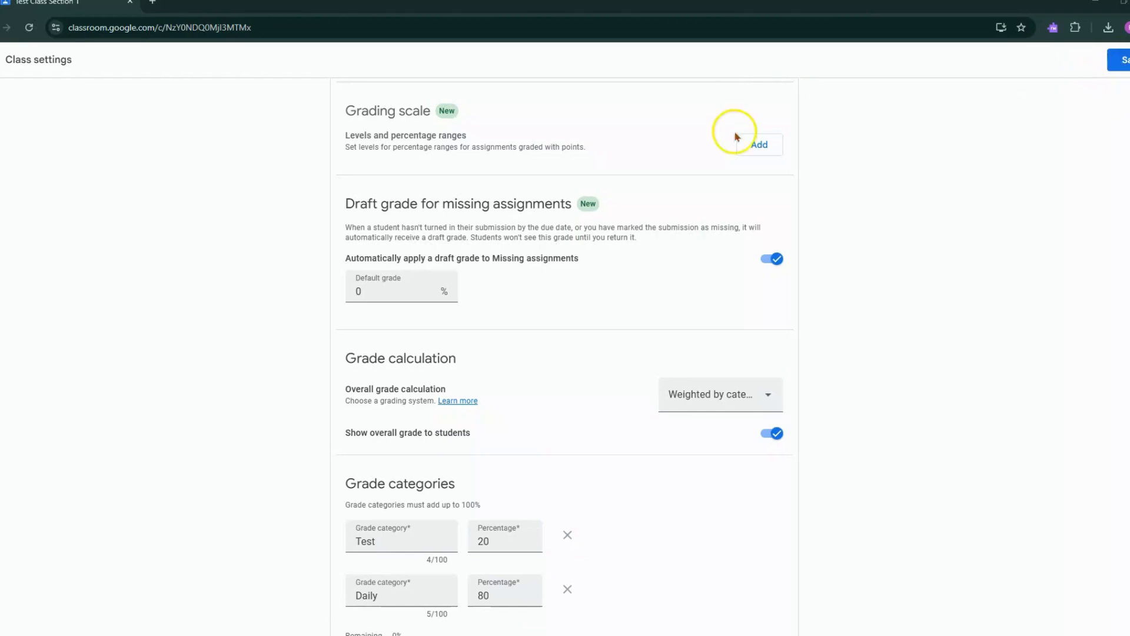
scroll(715, 177, "up", 4)
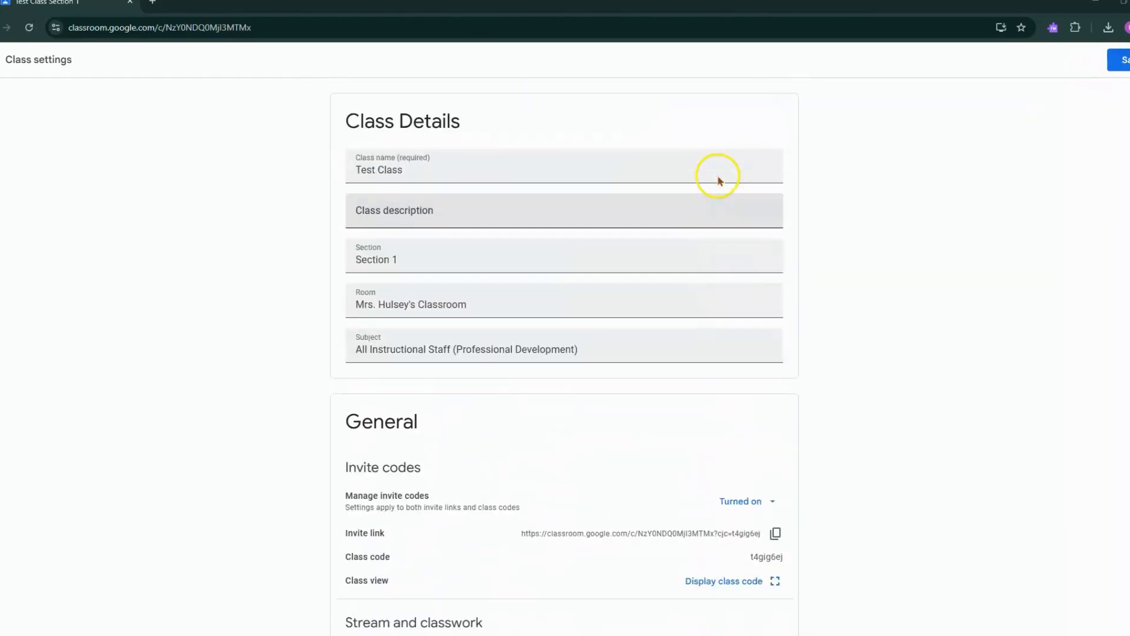
left_click(1124, 62)
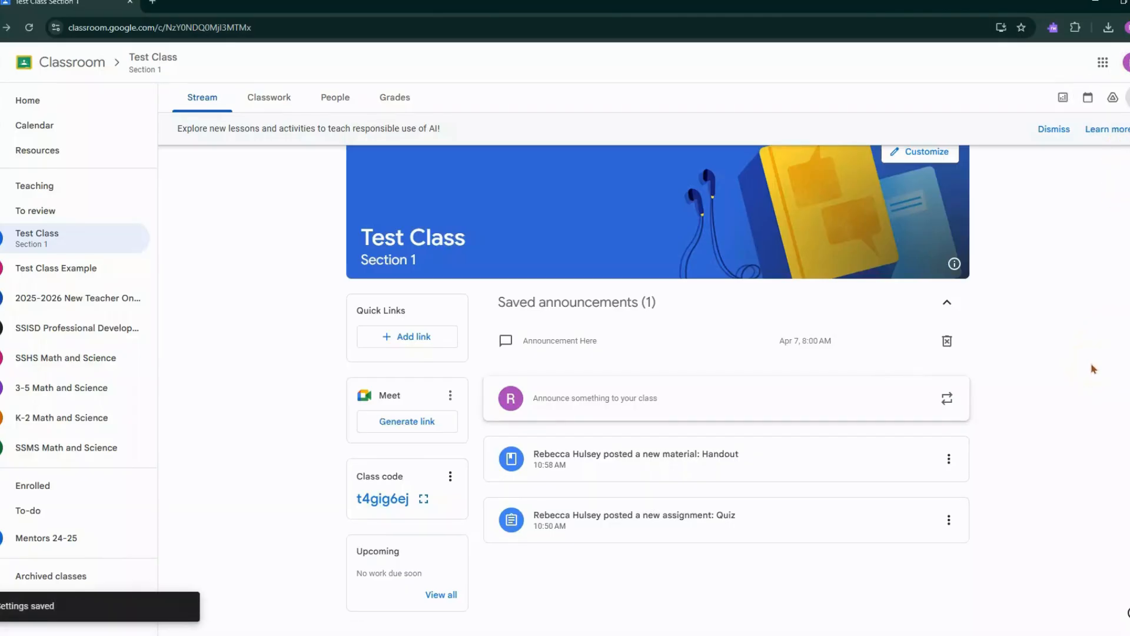
Edit the Quiz assignment in the classwork to use the Daily grade category, and save it.
left_click(259, 498)
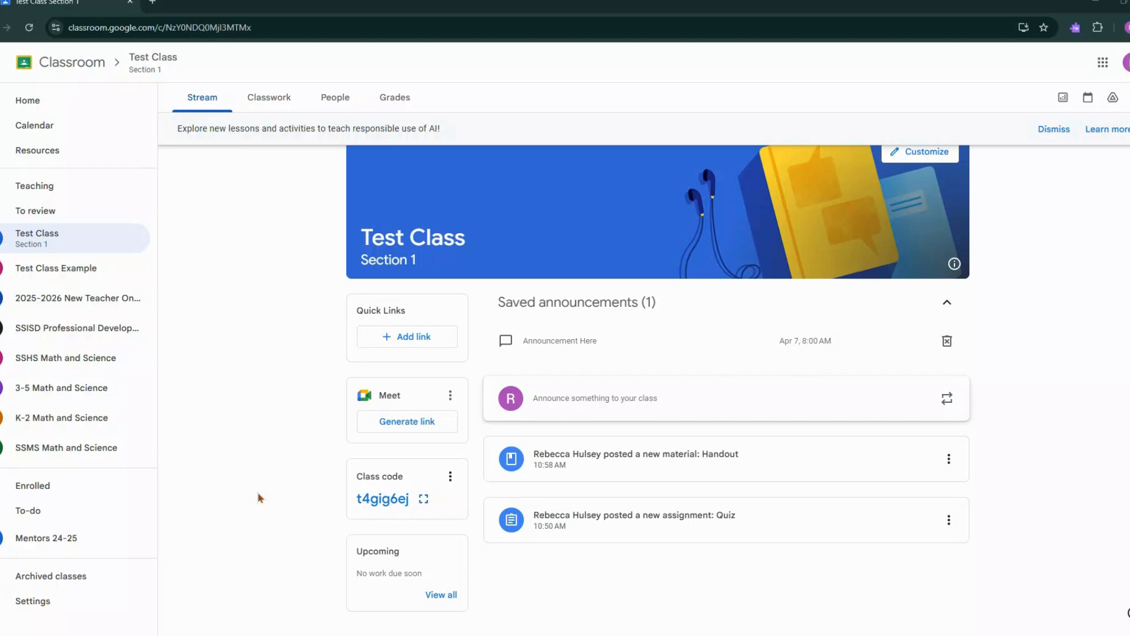
left_click(261, 105)
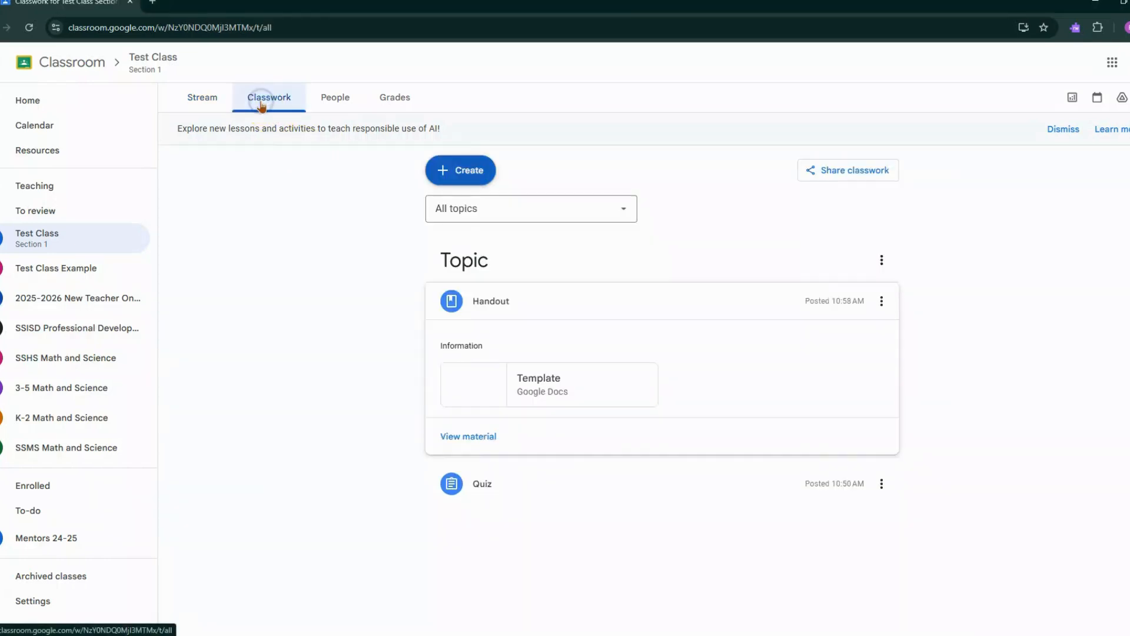
left_click(503, 490)
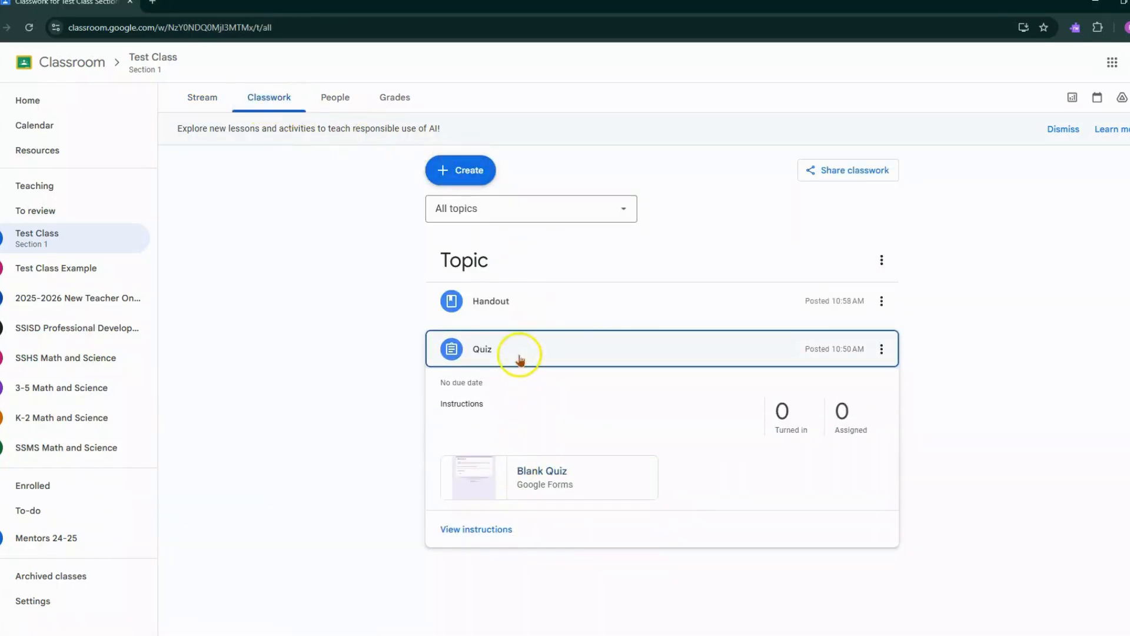
left_click(891, 350)
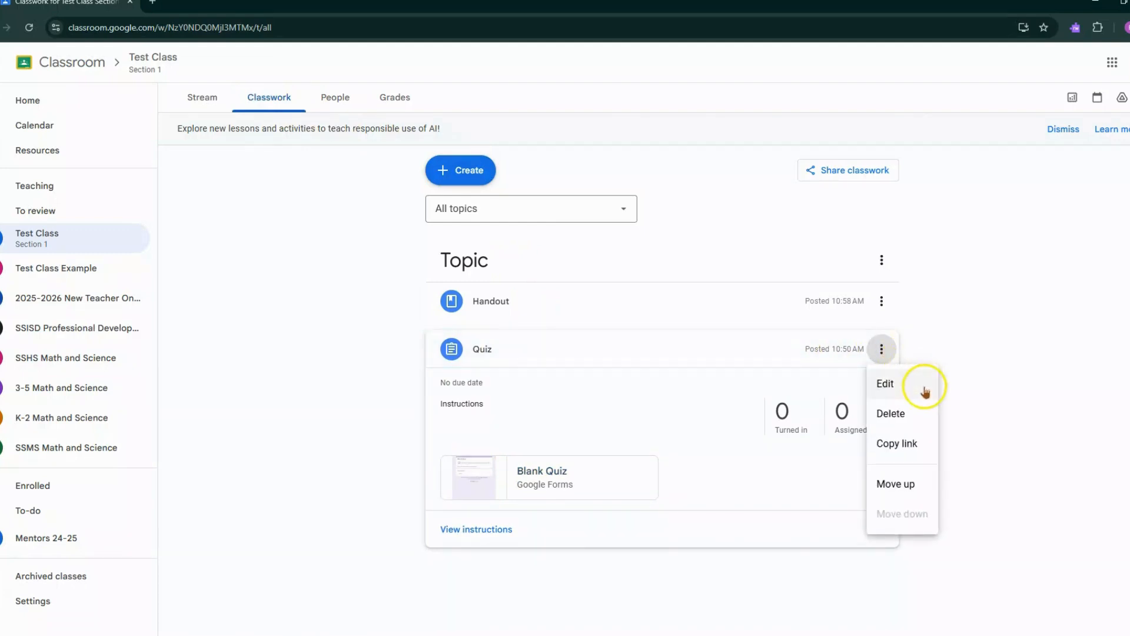
left_click(925, 387)
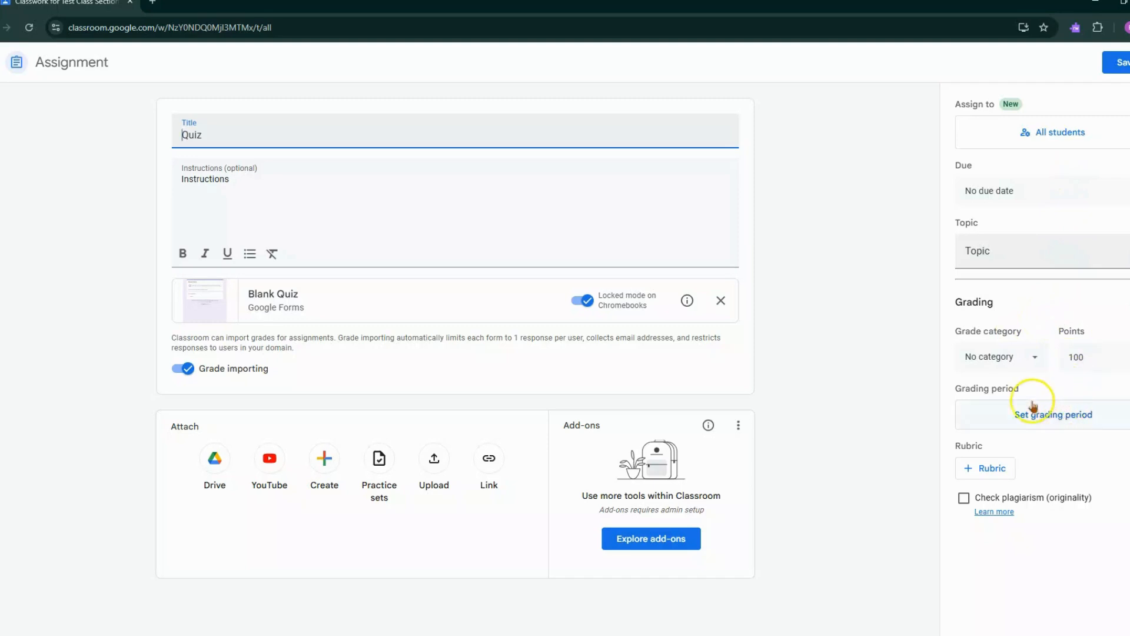
left_click(1033, 358)
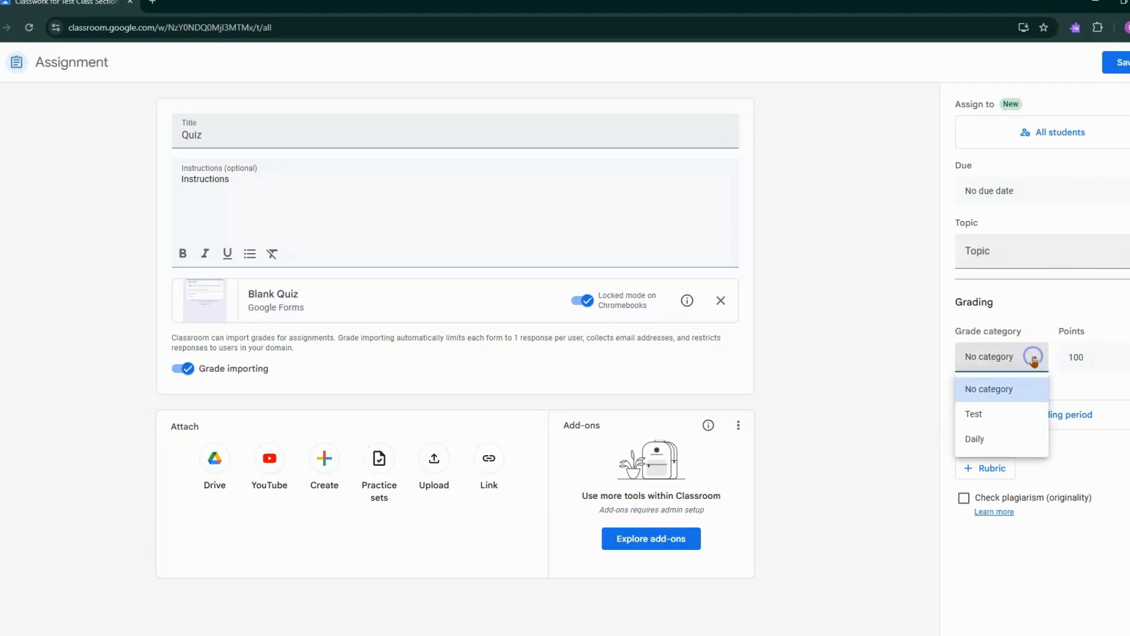
left_click(1031, 442)
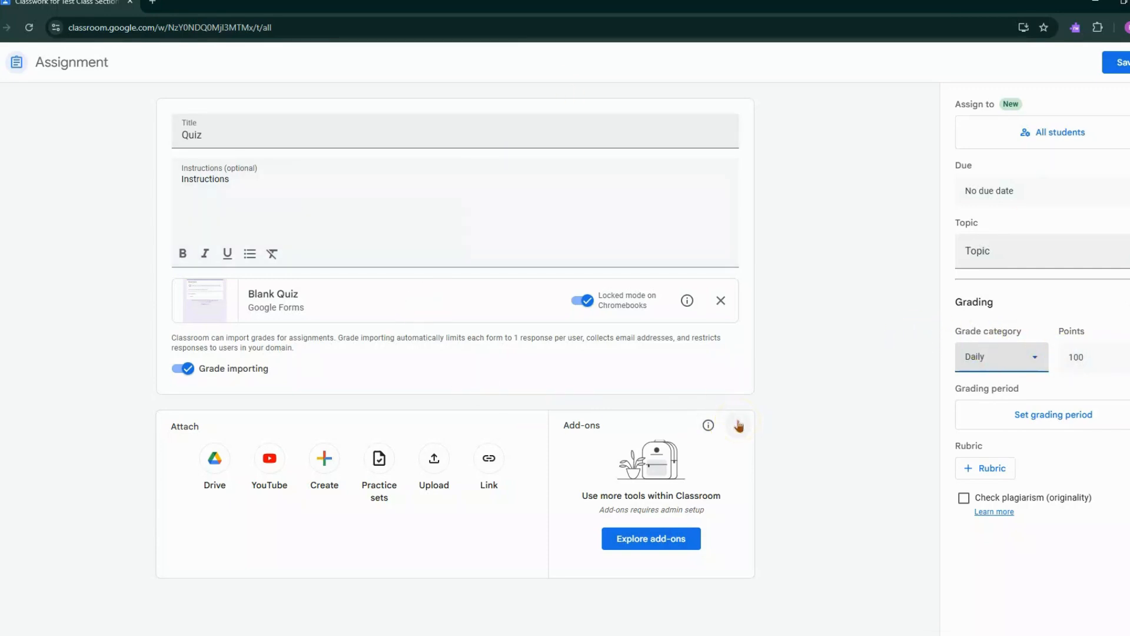
left_click(1122, 64)
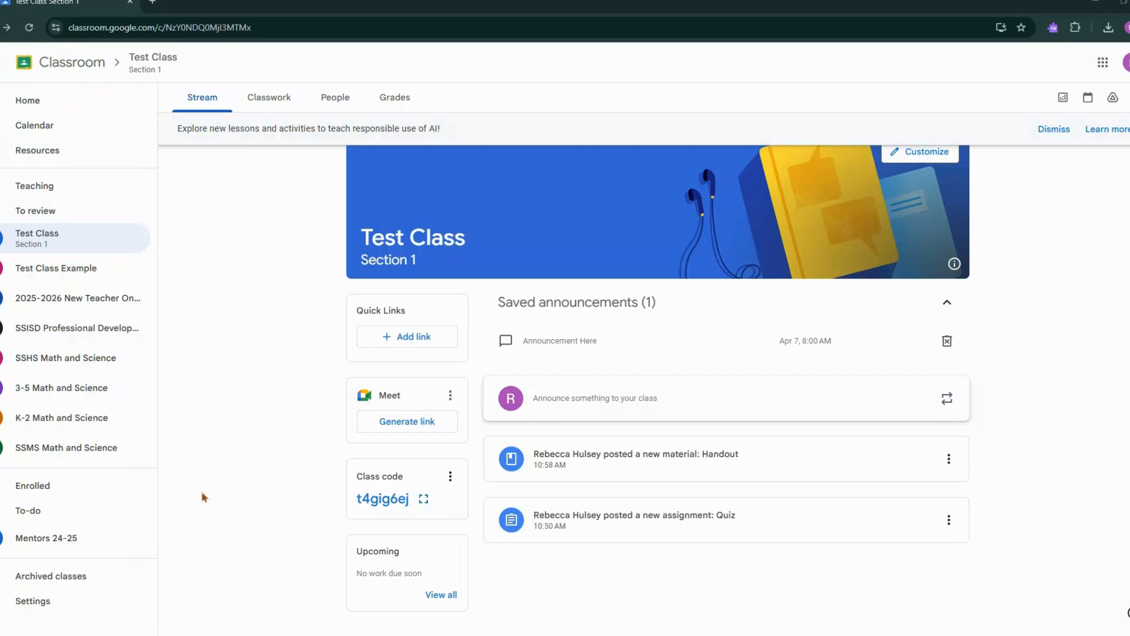
left_click(191, 499)
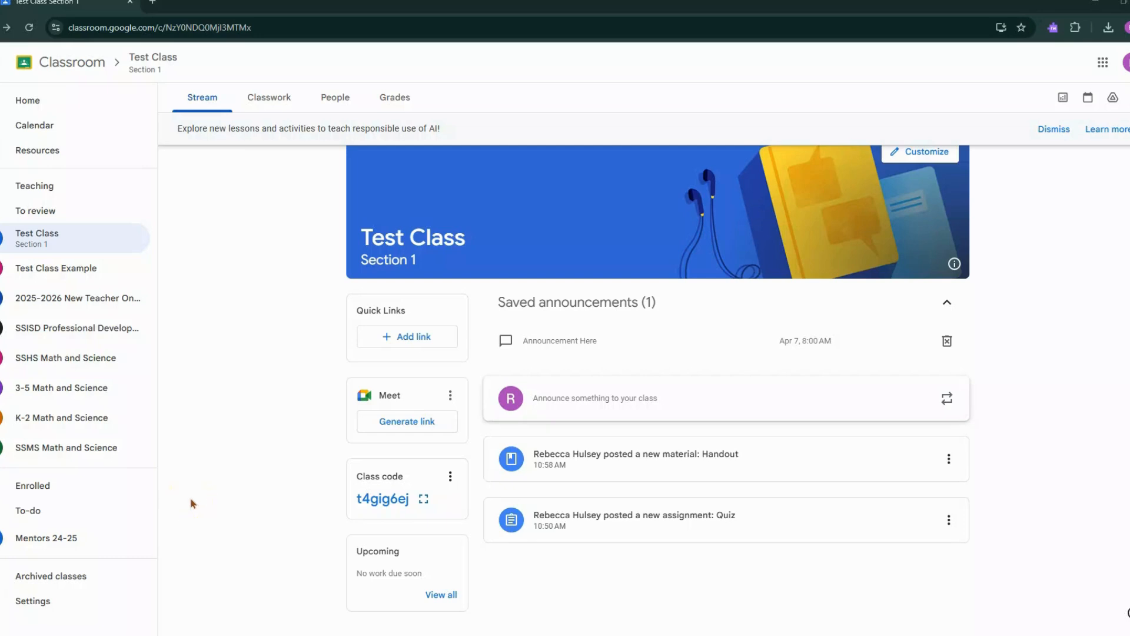